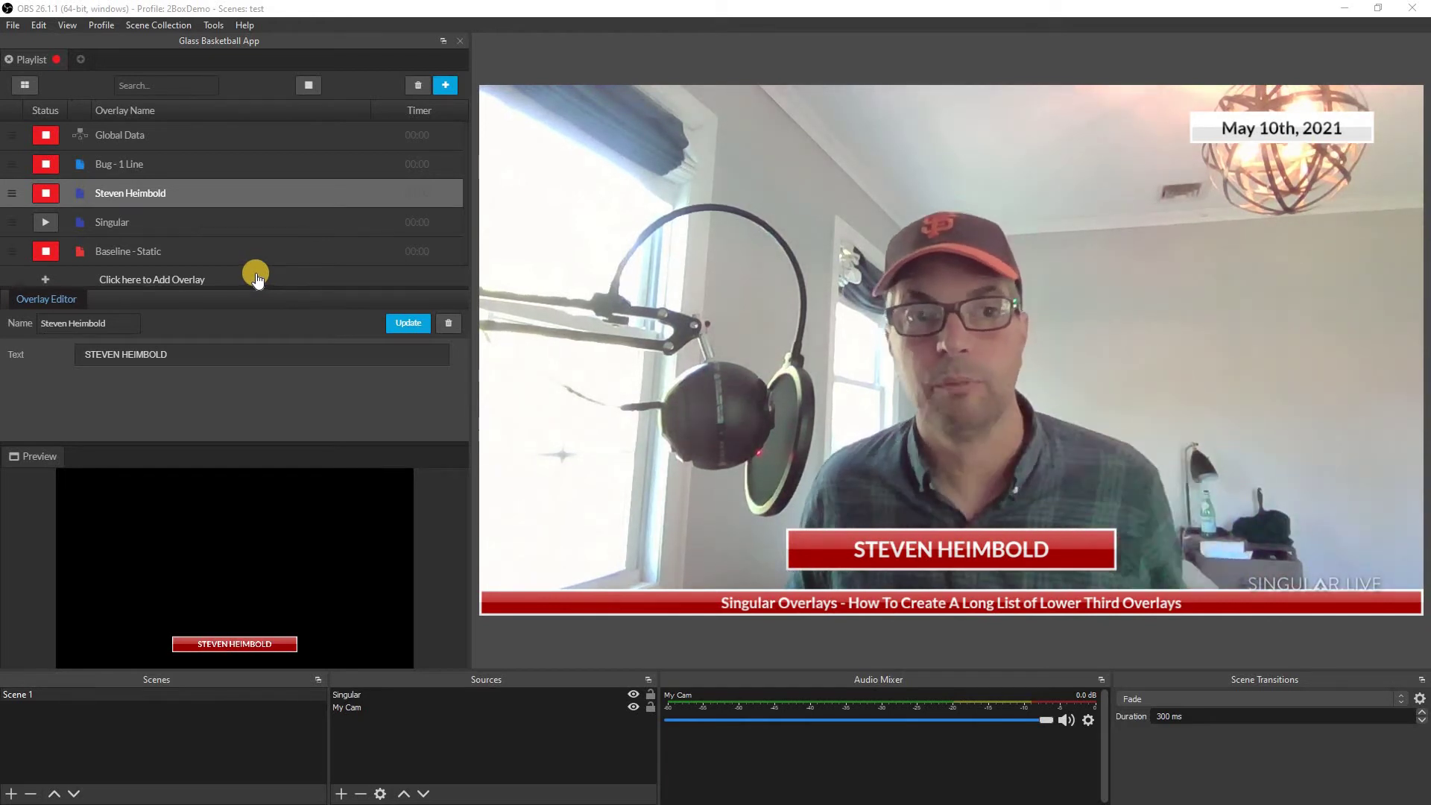
# - From the Singular dashboard, create a new composition named 'Lower Third 2' in Demo
pyautogui.click(1377, 11)
pyautogui.click(419, 556)
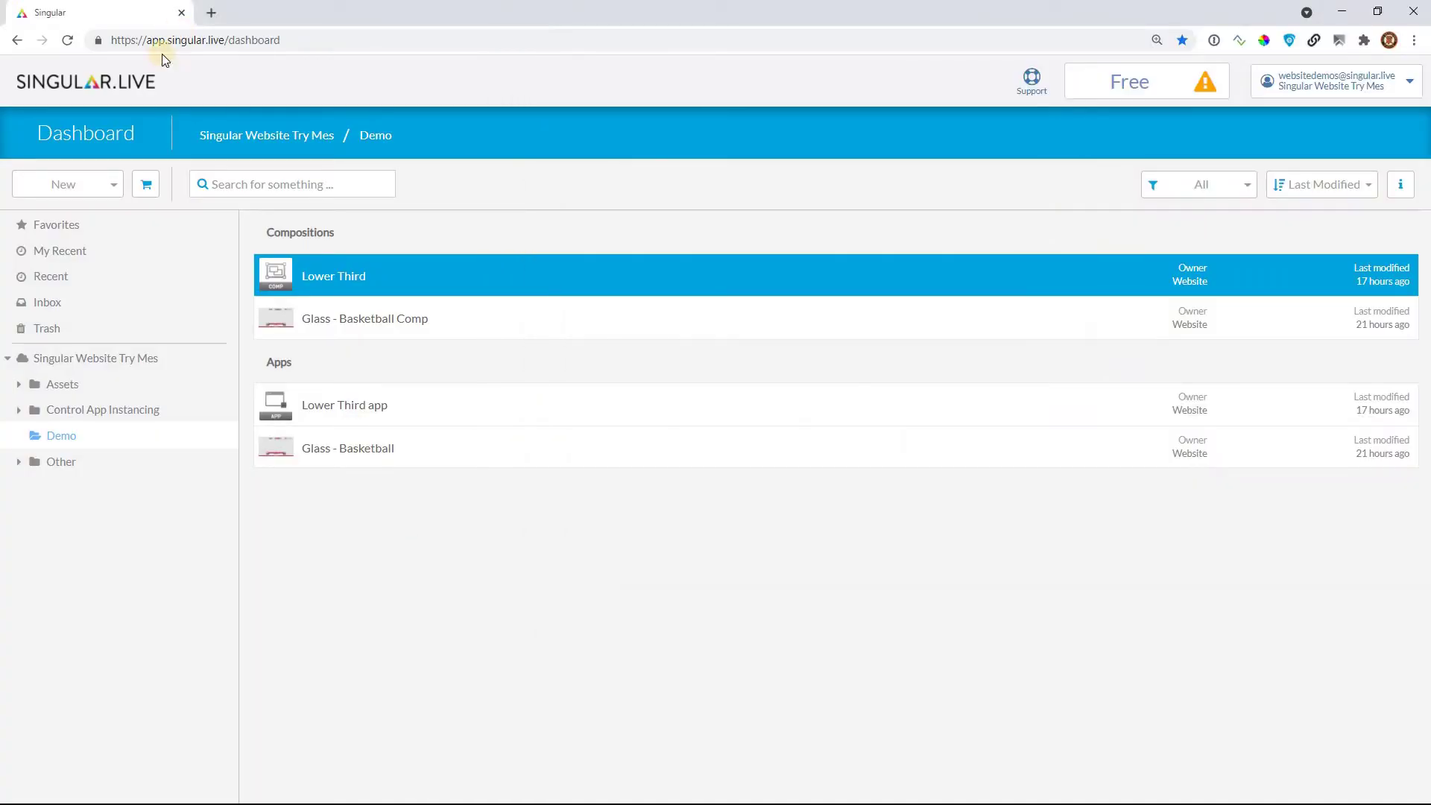
pyautogui.click(66, 186)
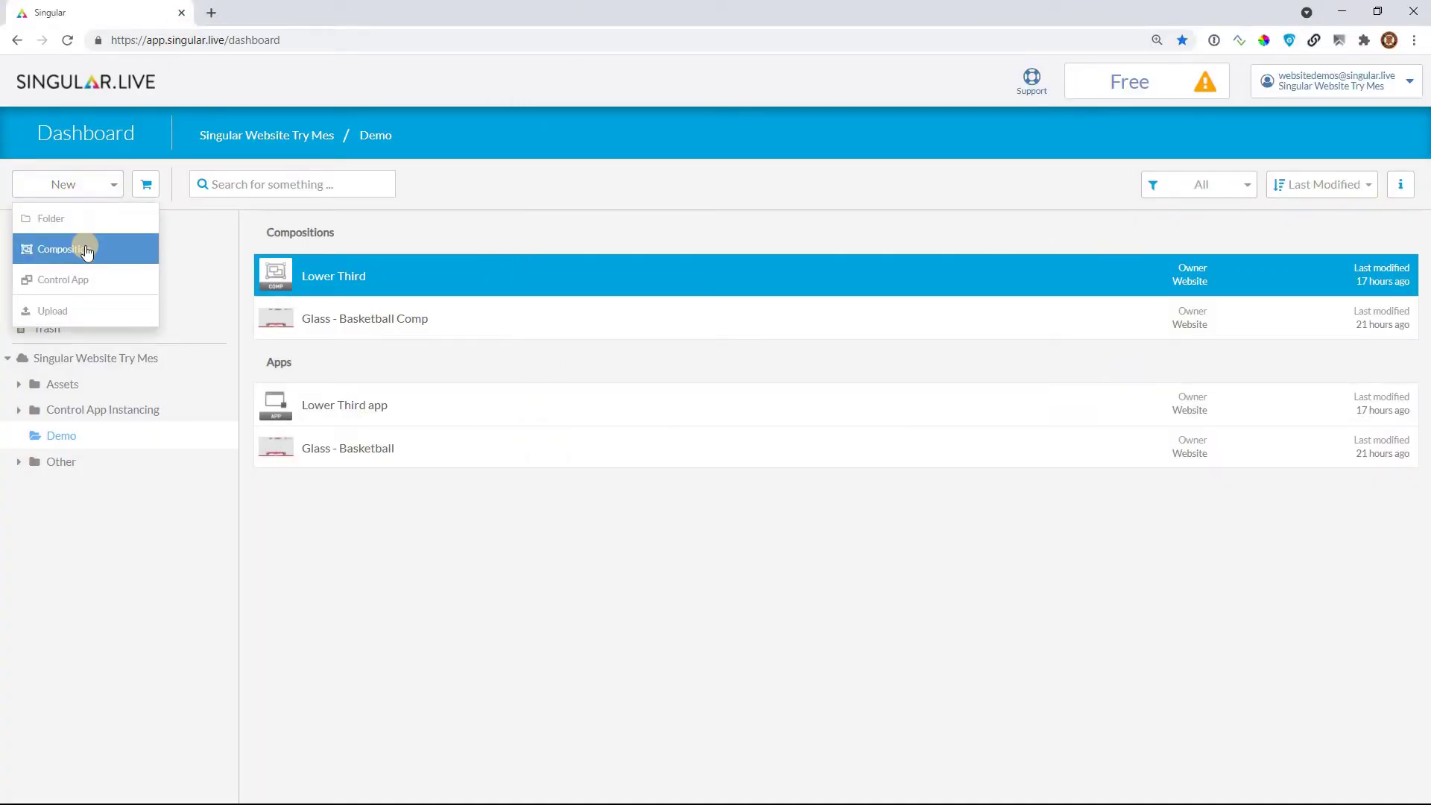
pyautogui.click(87, 250)
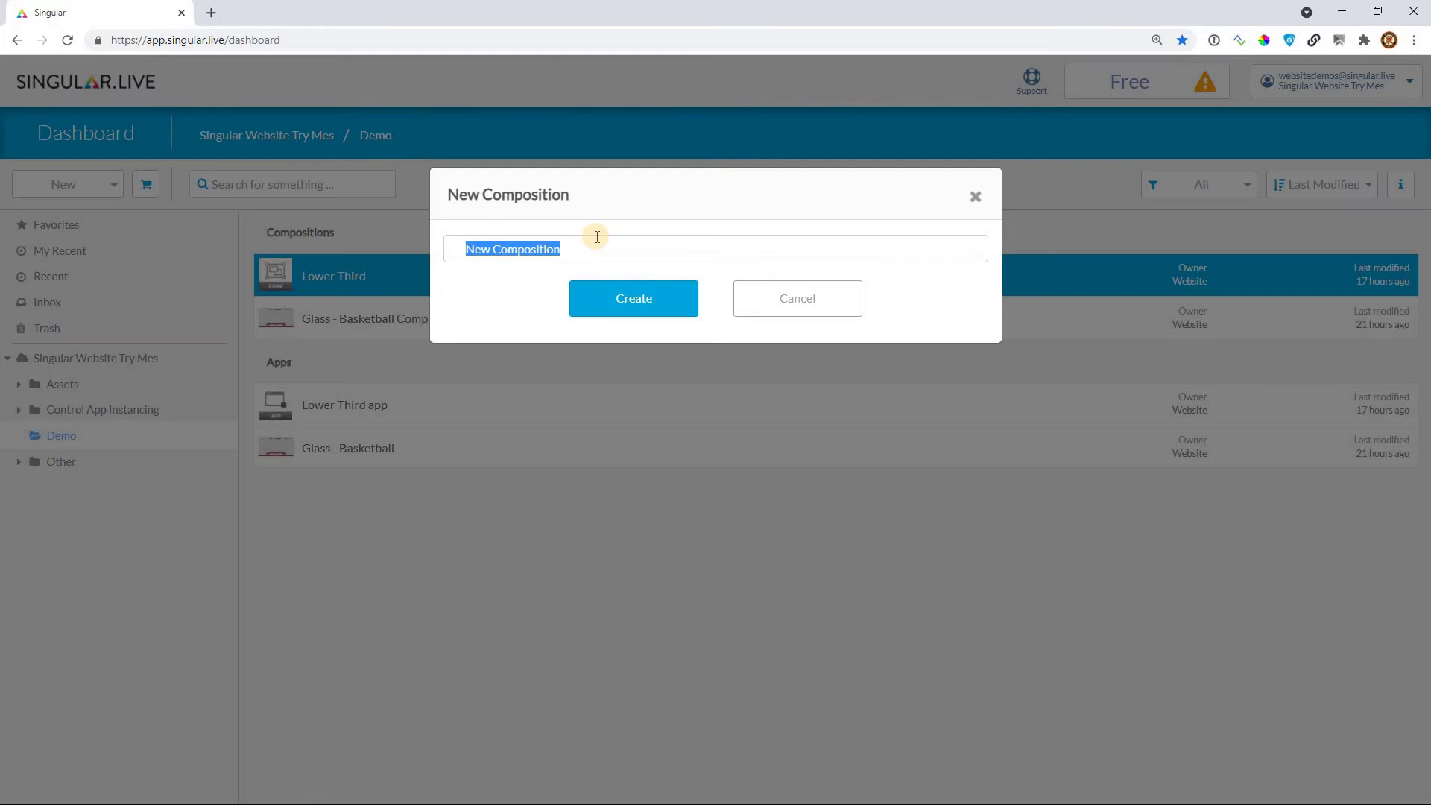
pyautogui.write('Lowe')
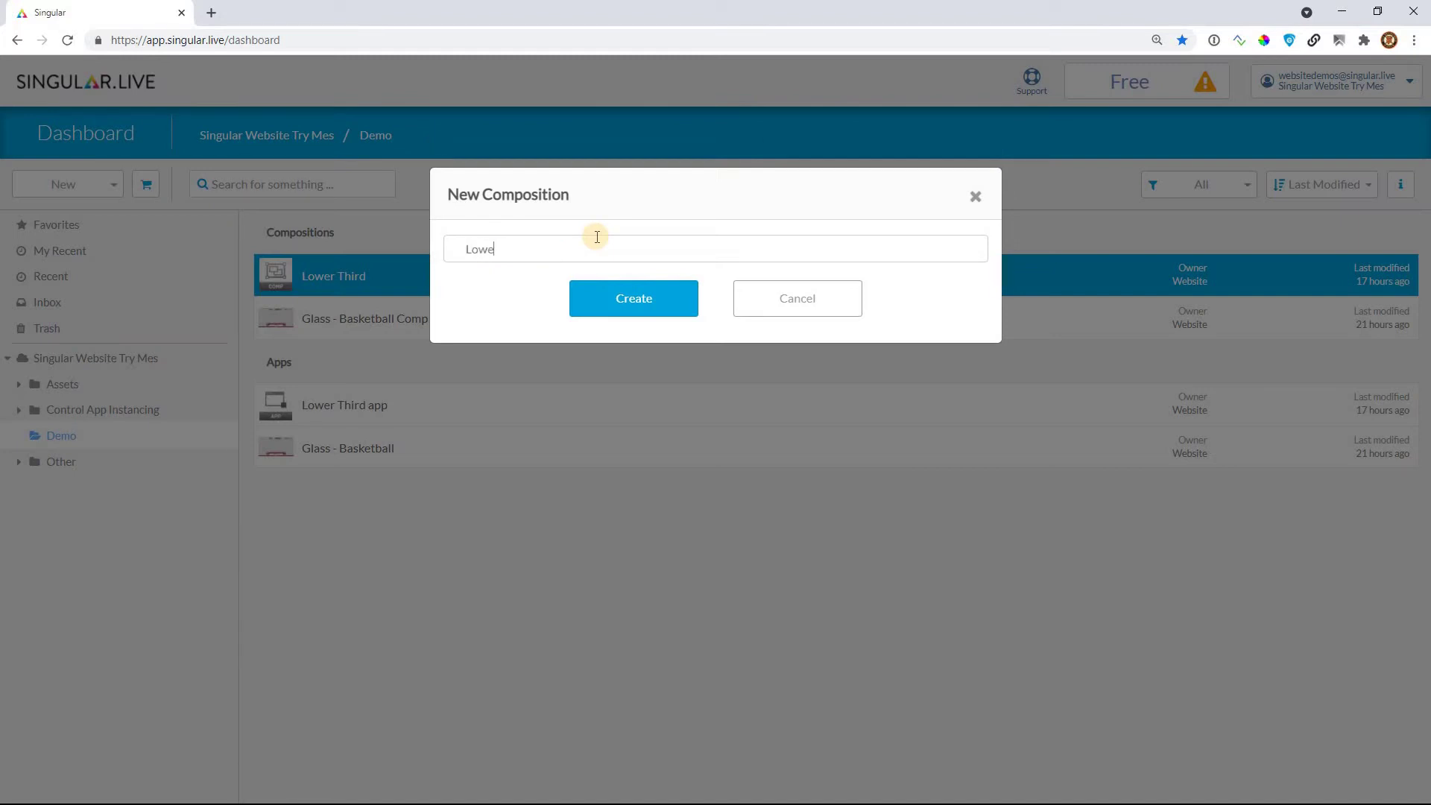
pyautogui.write('r Third 2')
pyautogui.press('Return')
pyautogui.click(486, 277)
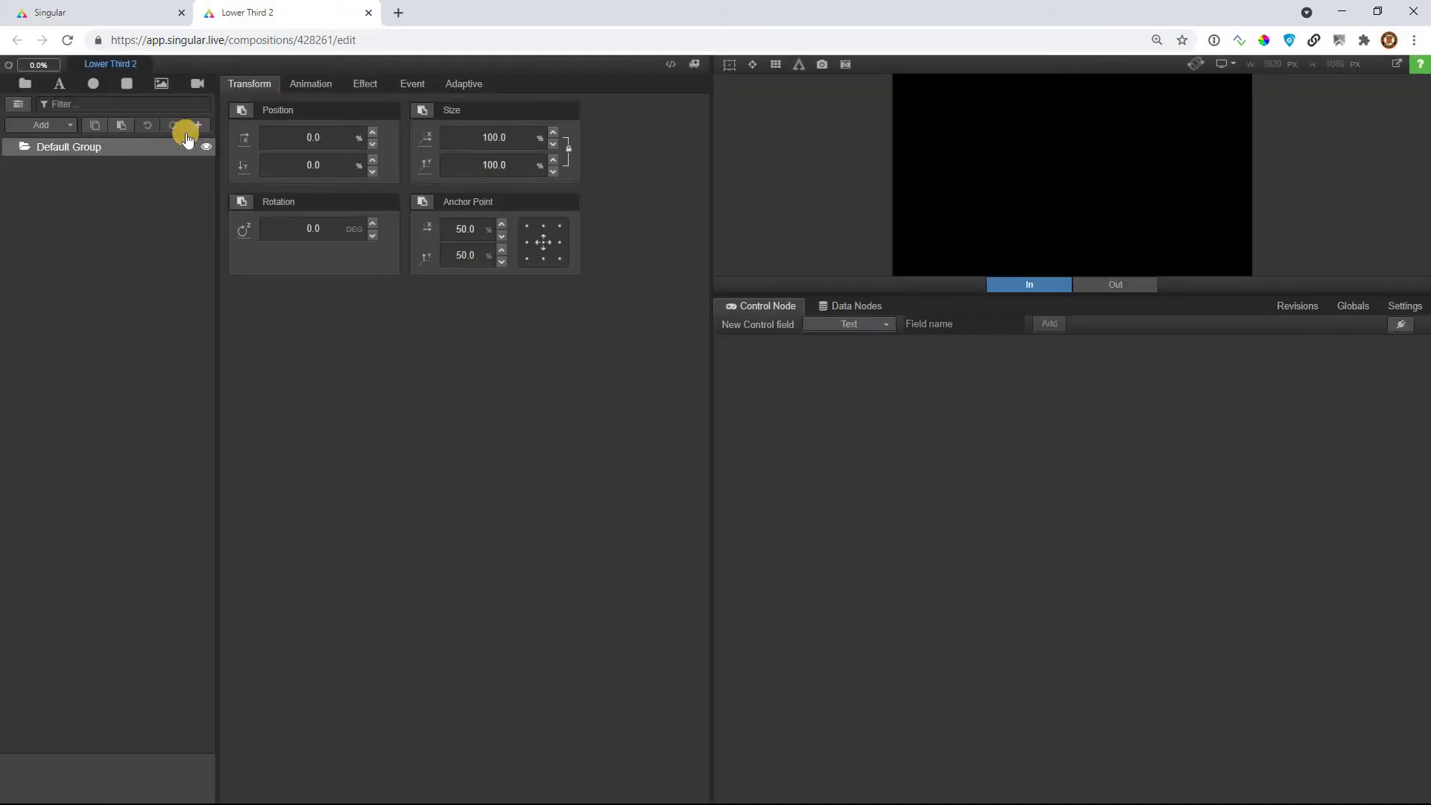
# - Enlarge the composition preview and start renaming the Default Group layer to 'overlays'
pyautogui.doubleClick(146, 149)
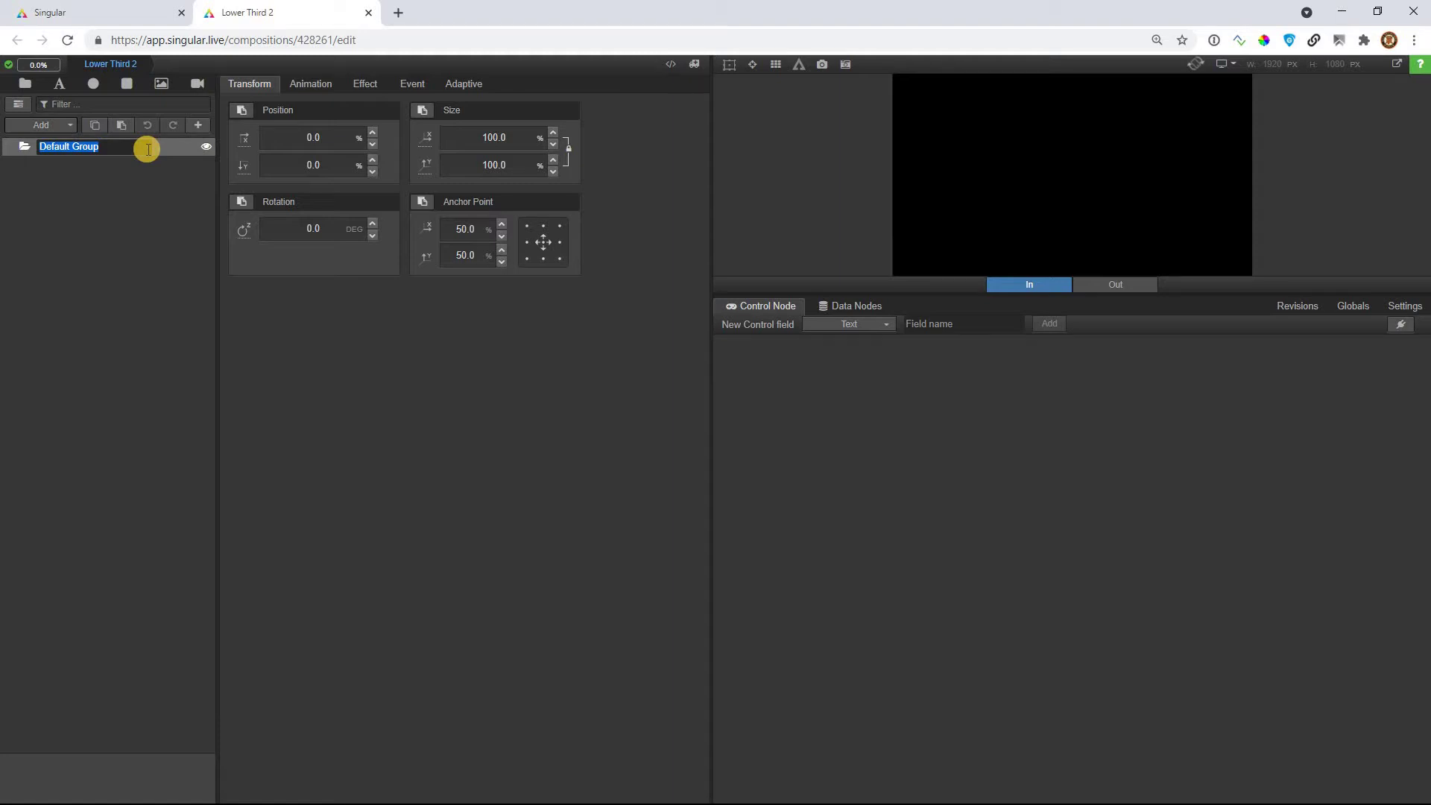
pyautogui.moveTo(740, 293); pyautogui.dragTo(731, 427)
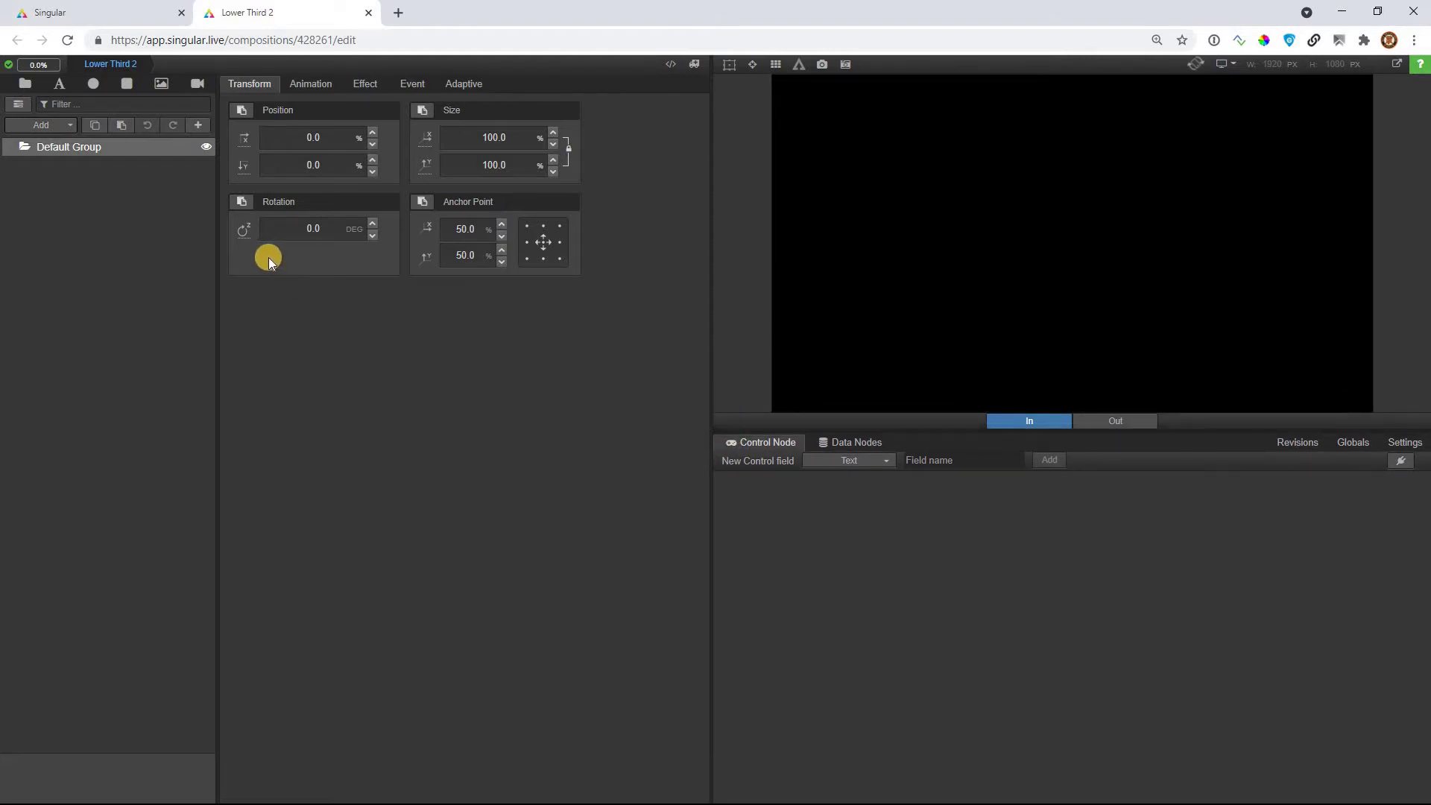
pyautogui.doubleClick(120, 146)
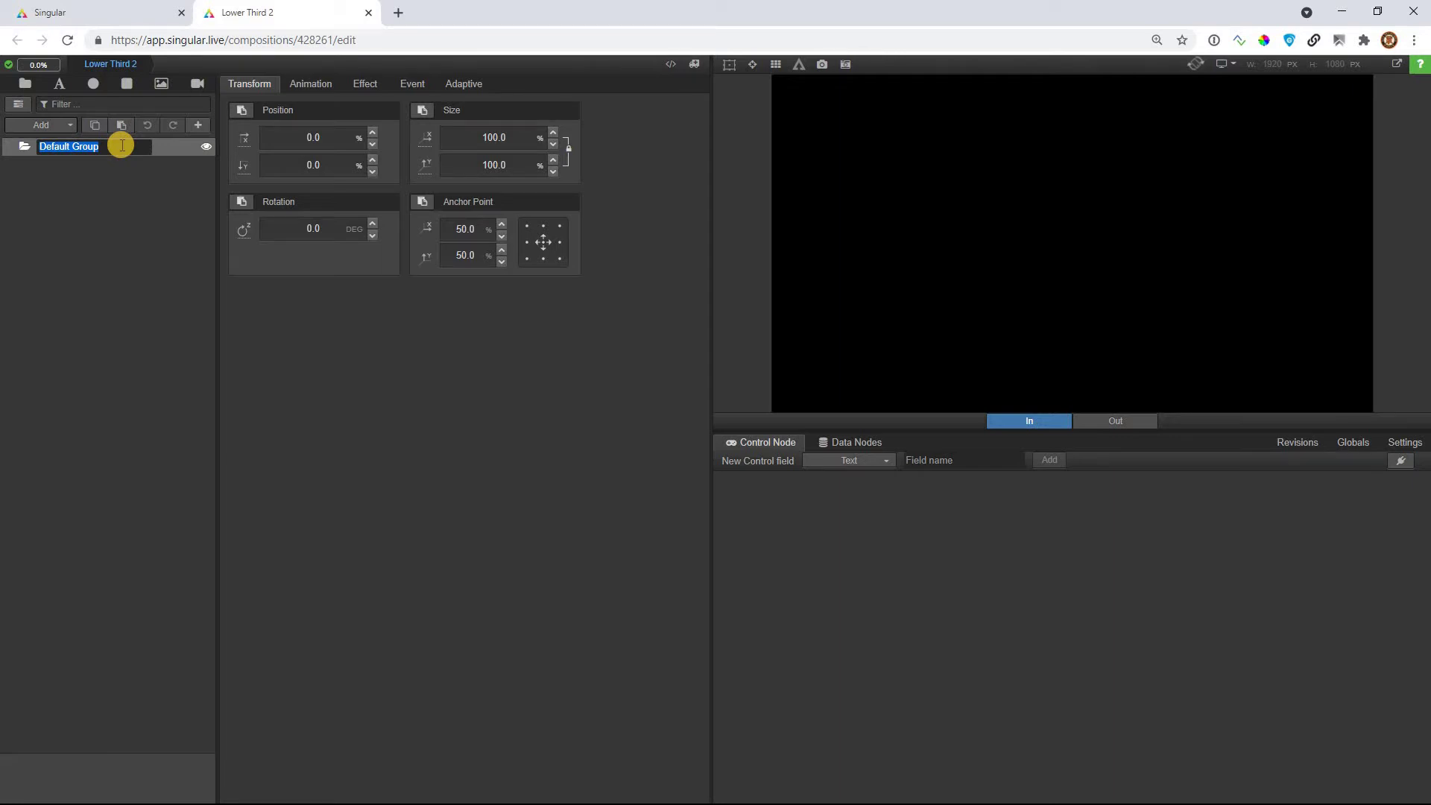
pyautogui.write('ovlerlays')
# - Commit the 'overlays' group name and name its new sub-composition 'Lower Third'
pyautogui.press('Return')
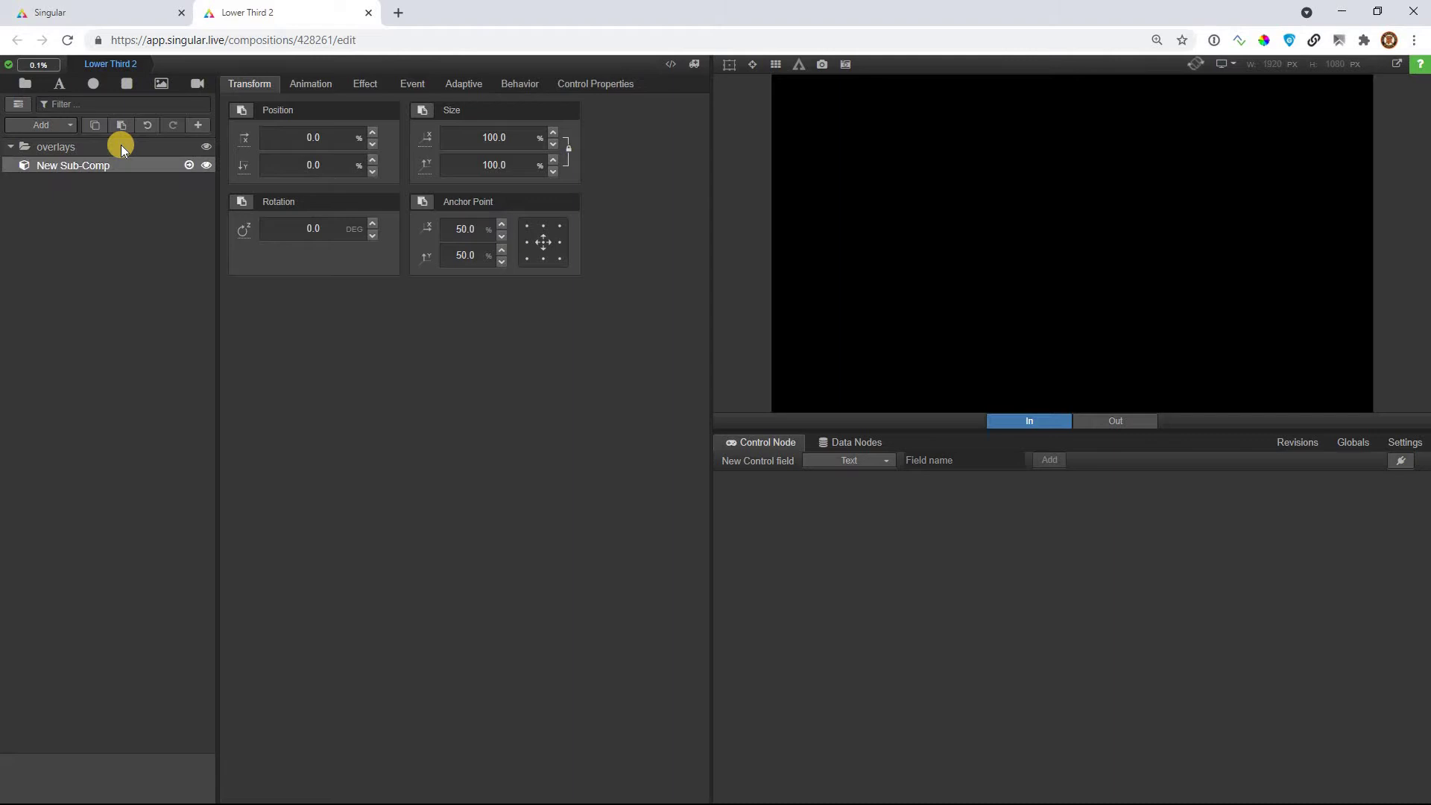
pyautogui.write('Lo')
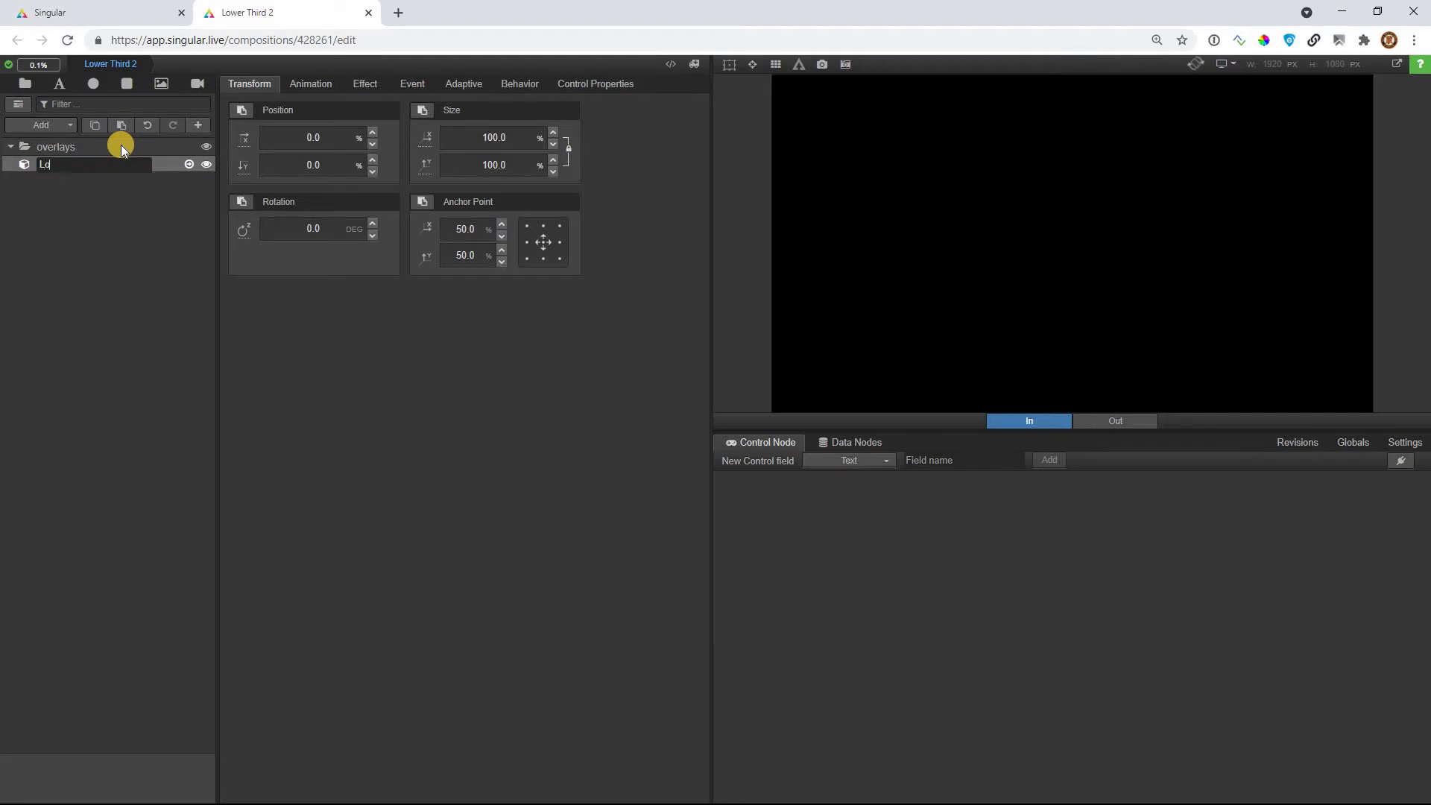
pyautogui.write('wer Third')
pyautogui.press('Return')
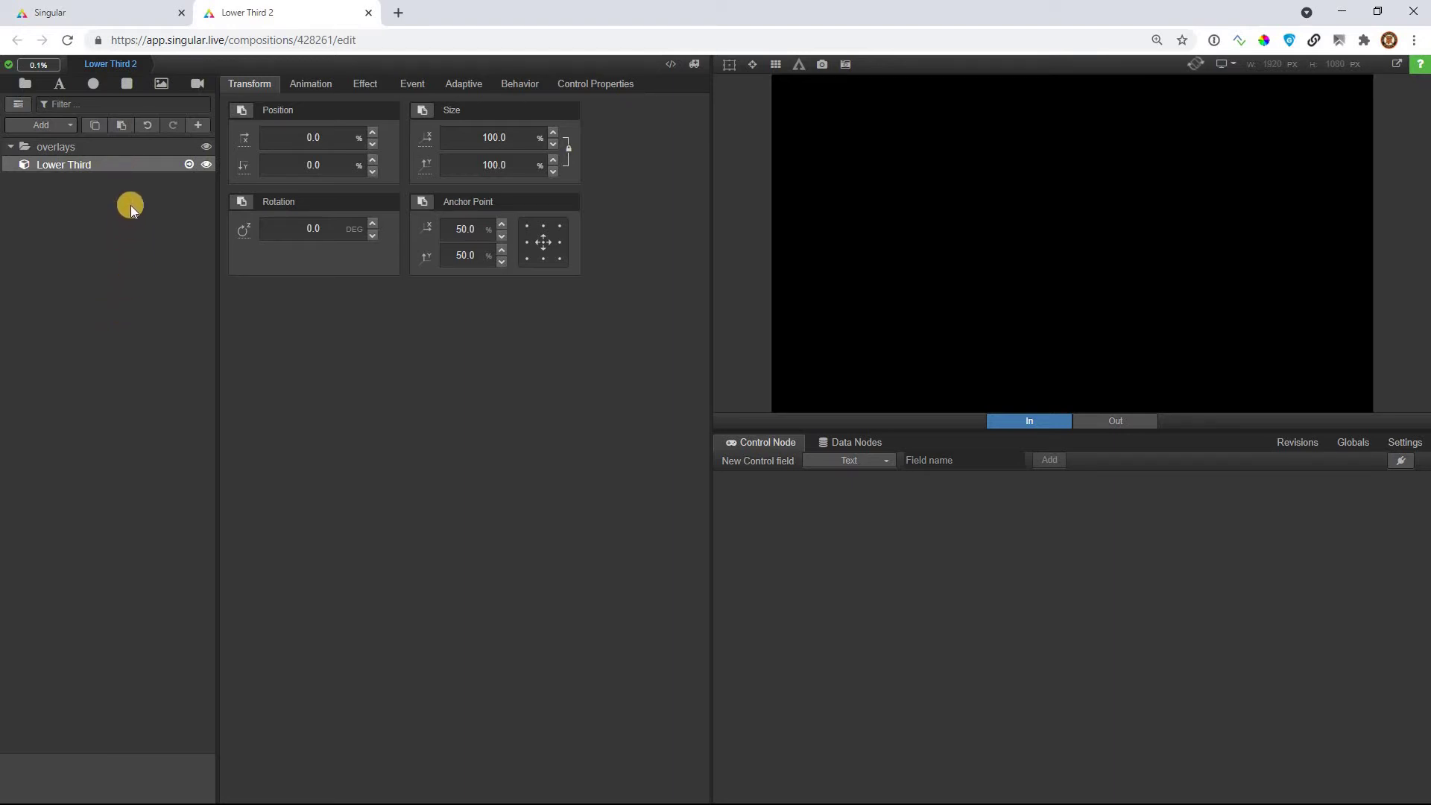
# - Inside the Lower Third sub-composition, rename the Default Group to 'main'
pyautogui.doubleClick(144, 164)
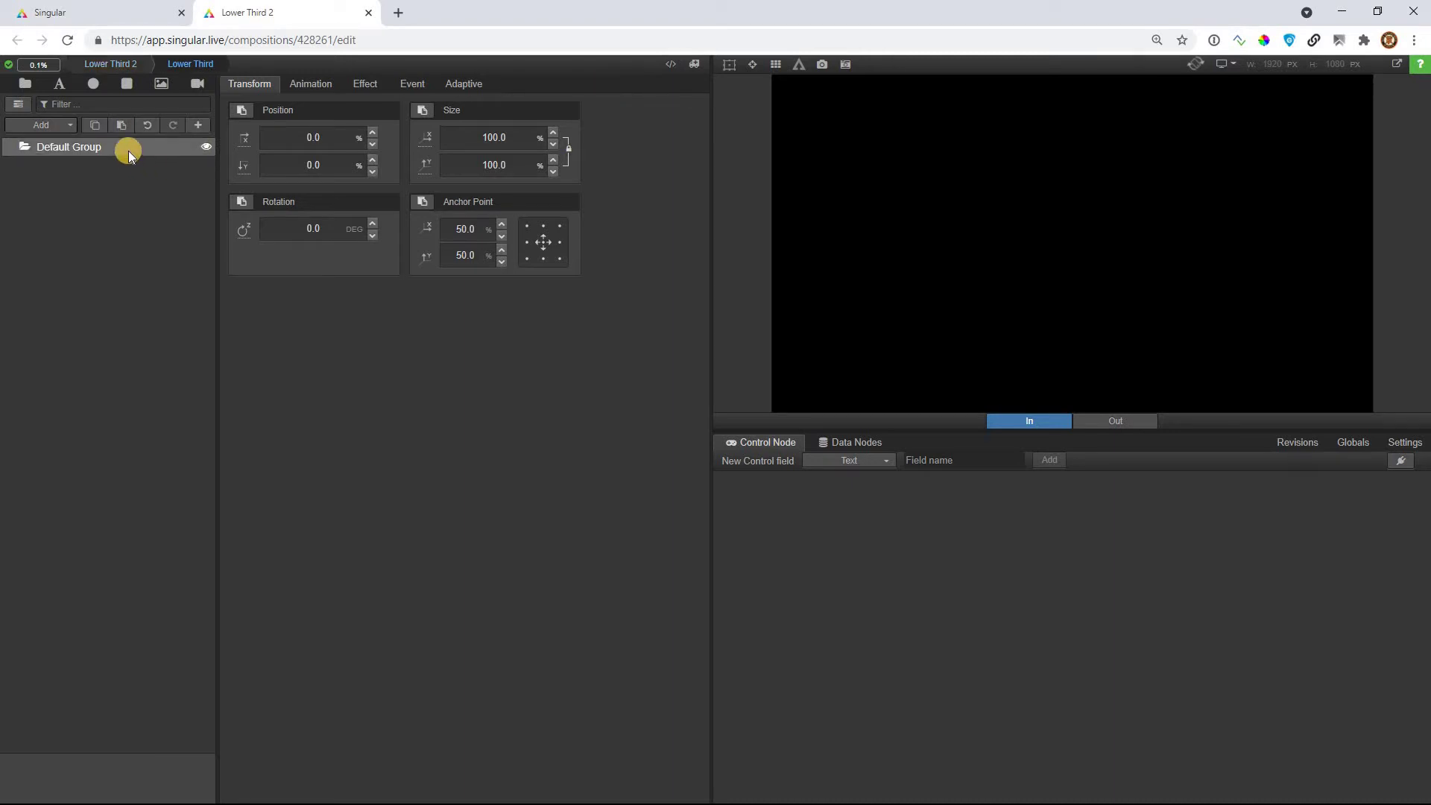
pyautogui.doubleClick(128, 151)
pyautogui.write('main')
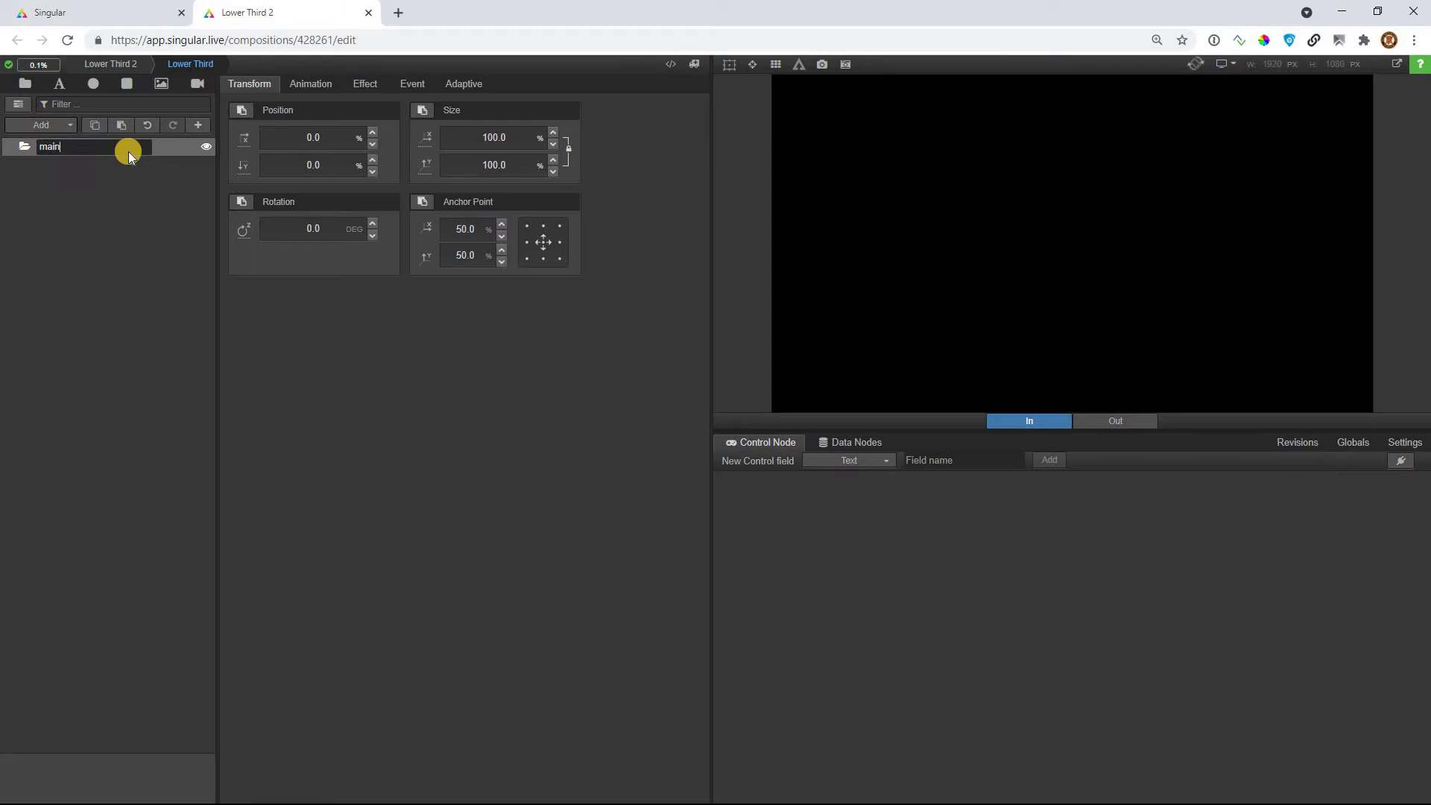
pyautogui.press('Return')
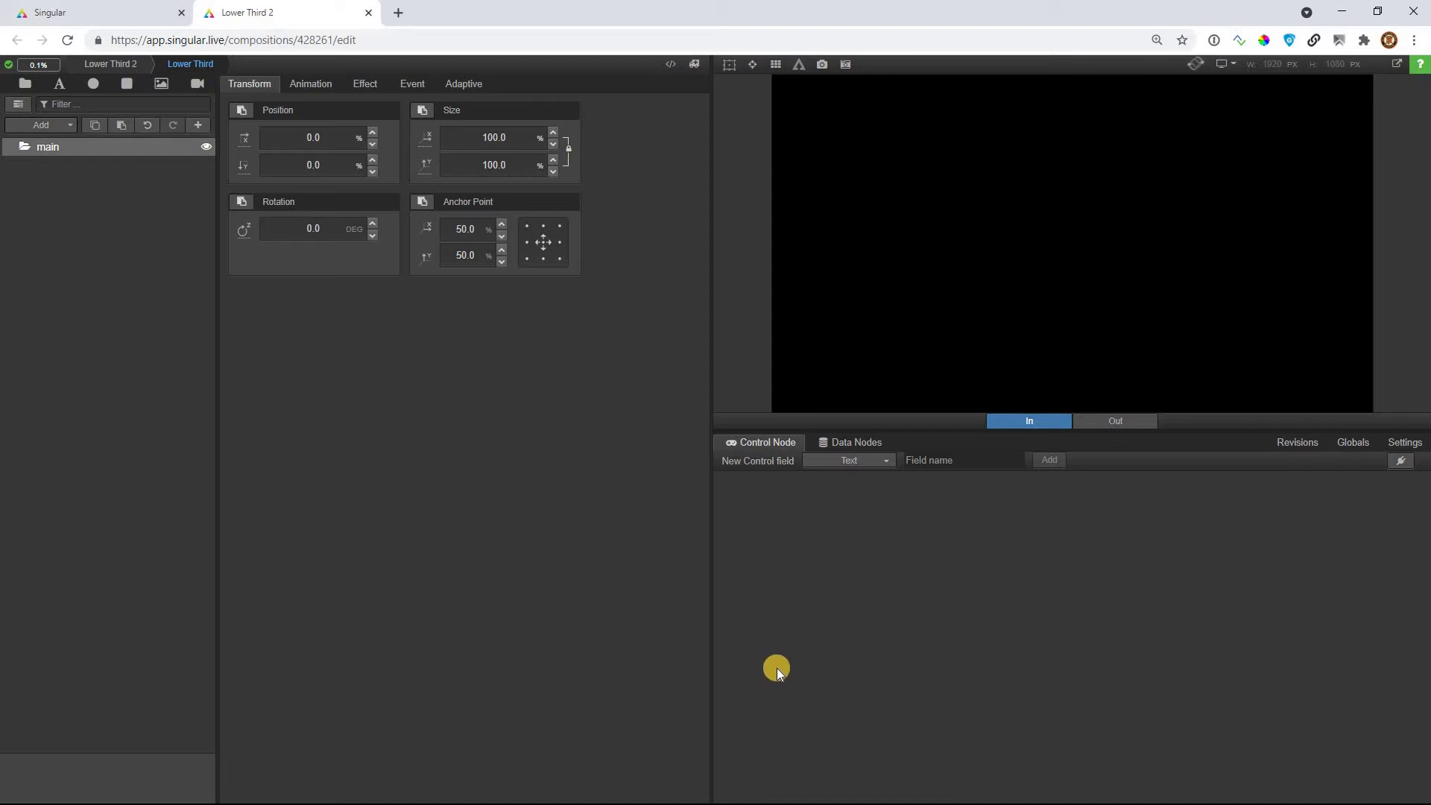
# - Add a test sub-composition under main, inspect it, then delete it
pyautogui.click(46, 136)
pyautogui.click(54, 183)
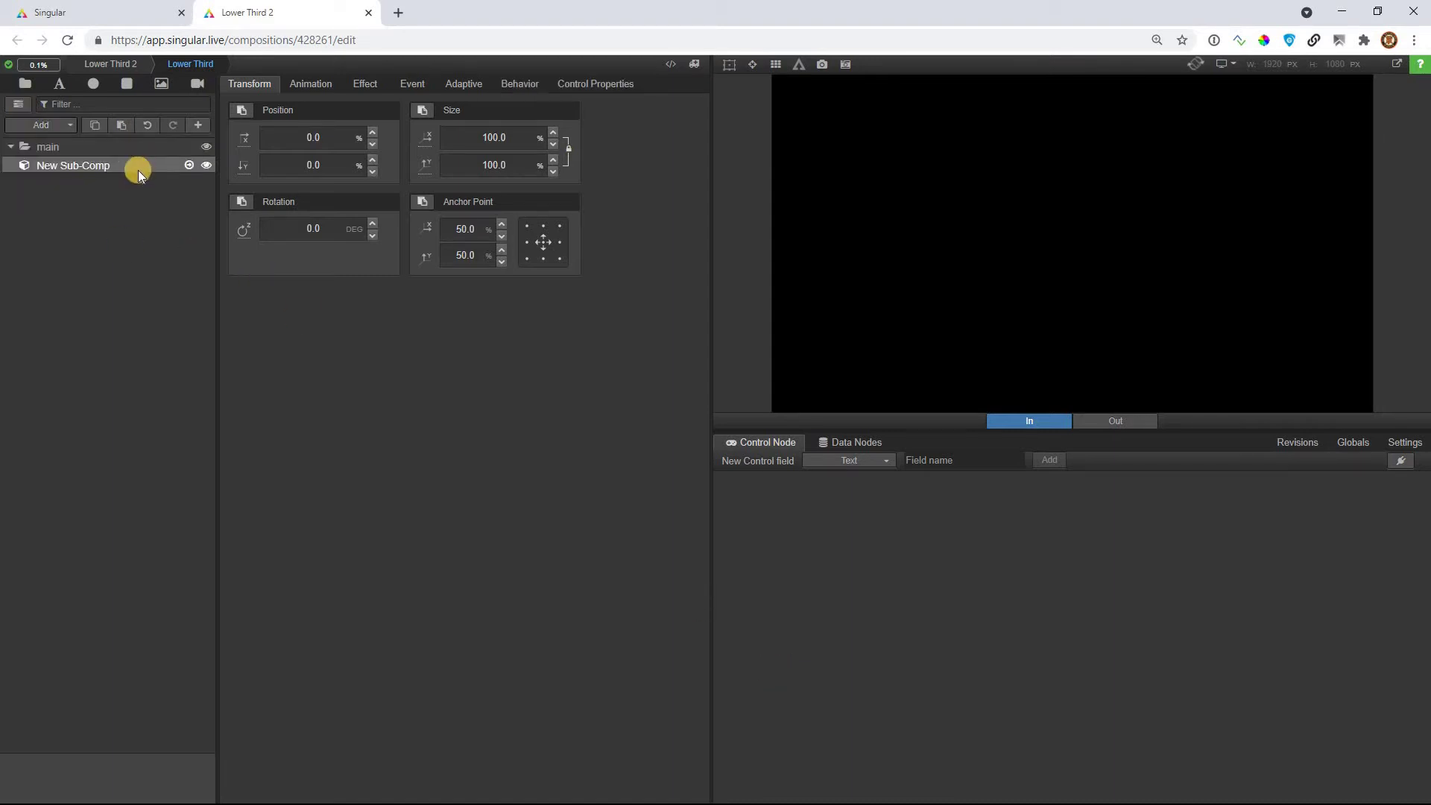
pyautogui.doubleClick(137, 166)
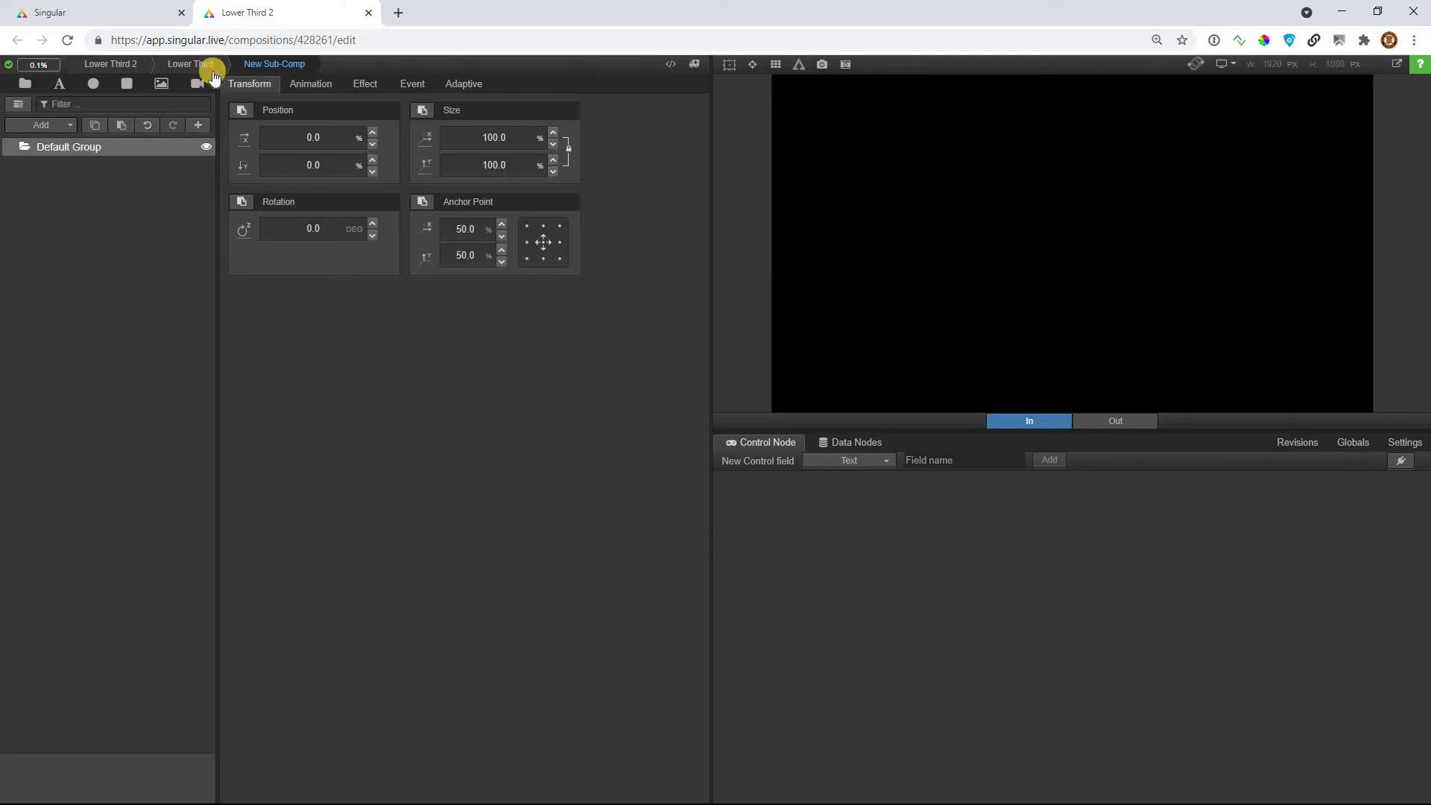
pyautogui.click(164, 144)
pyautogui.doubleClick(157, 155)
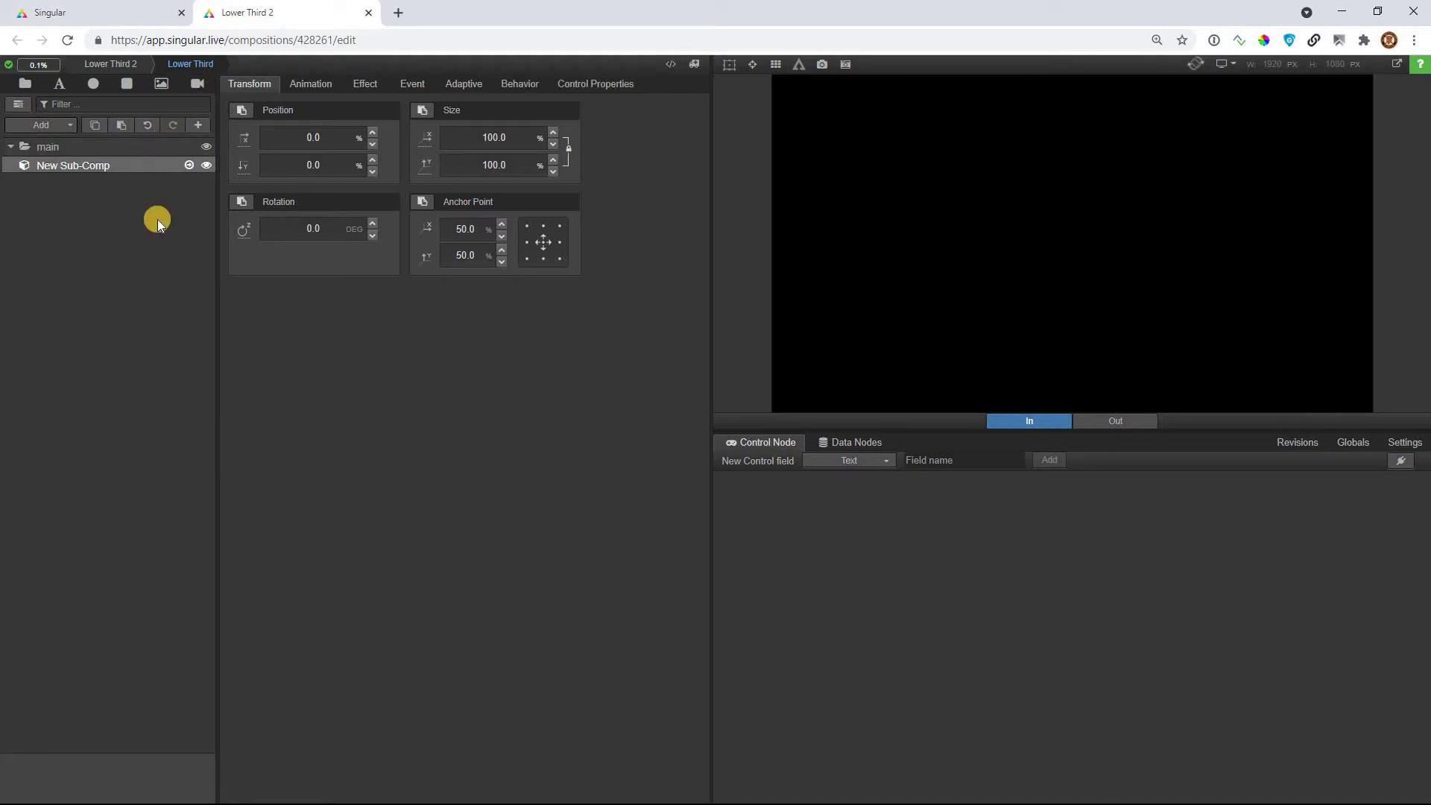
pyautogui.press('Delete')
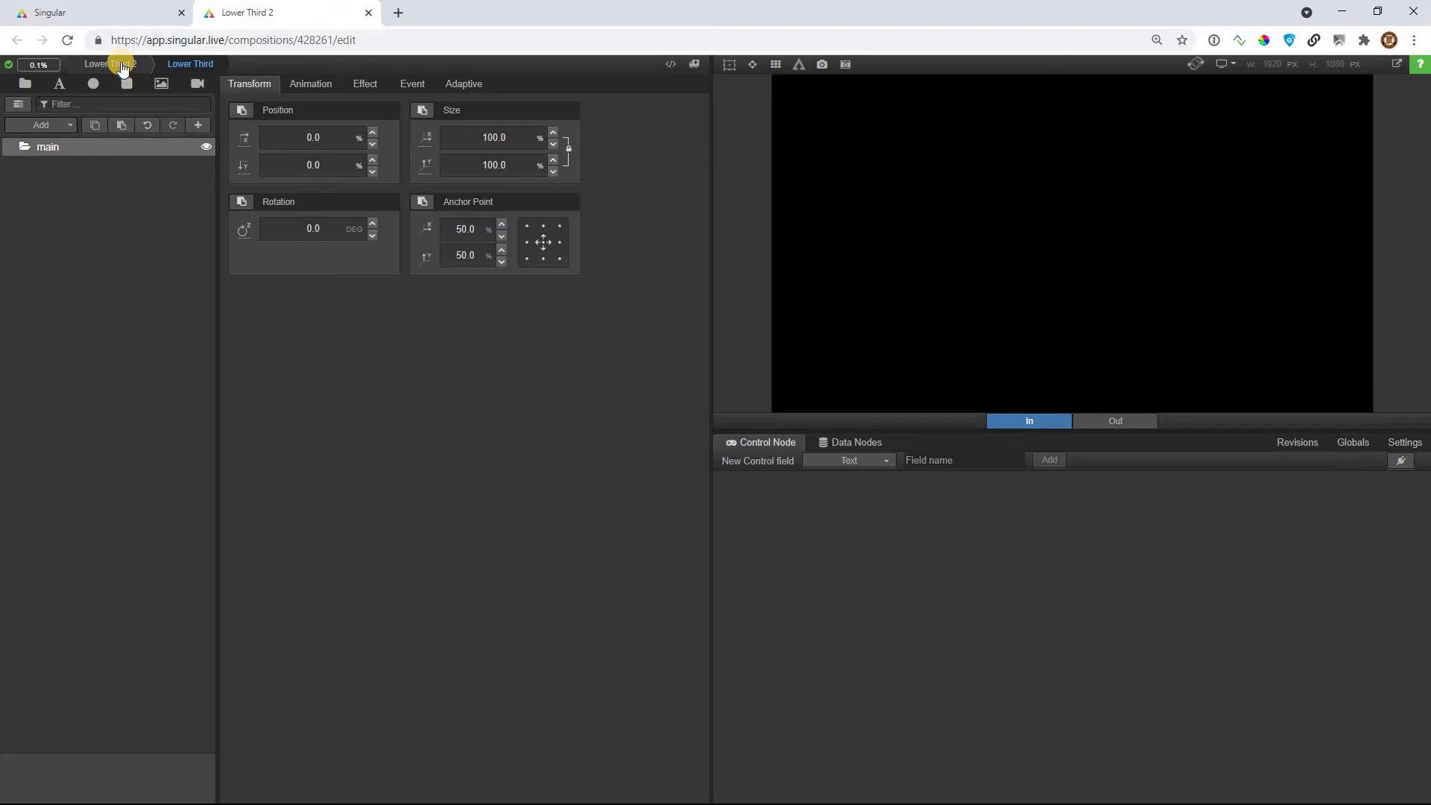
# - Show canvas bounds, add a Rectangle under main, and anchor main at bottom centre
pyautogui.click(123, 65)
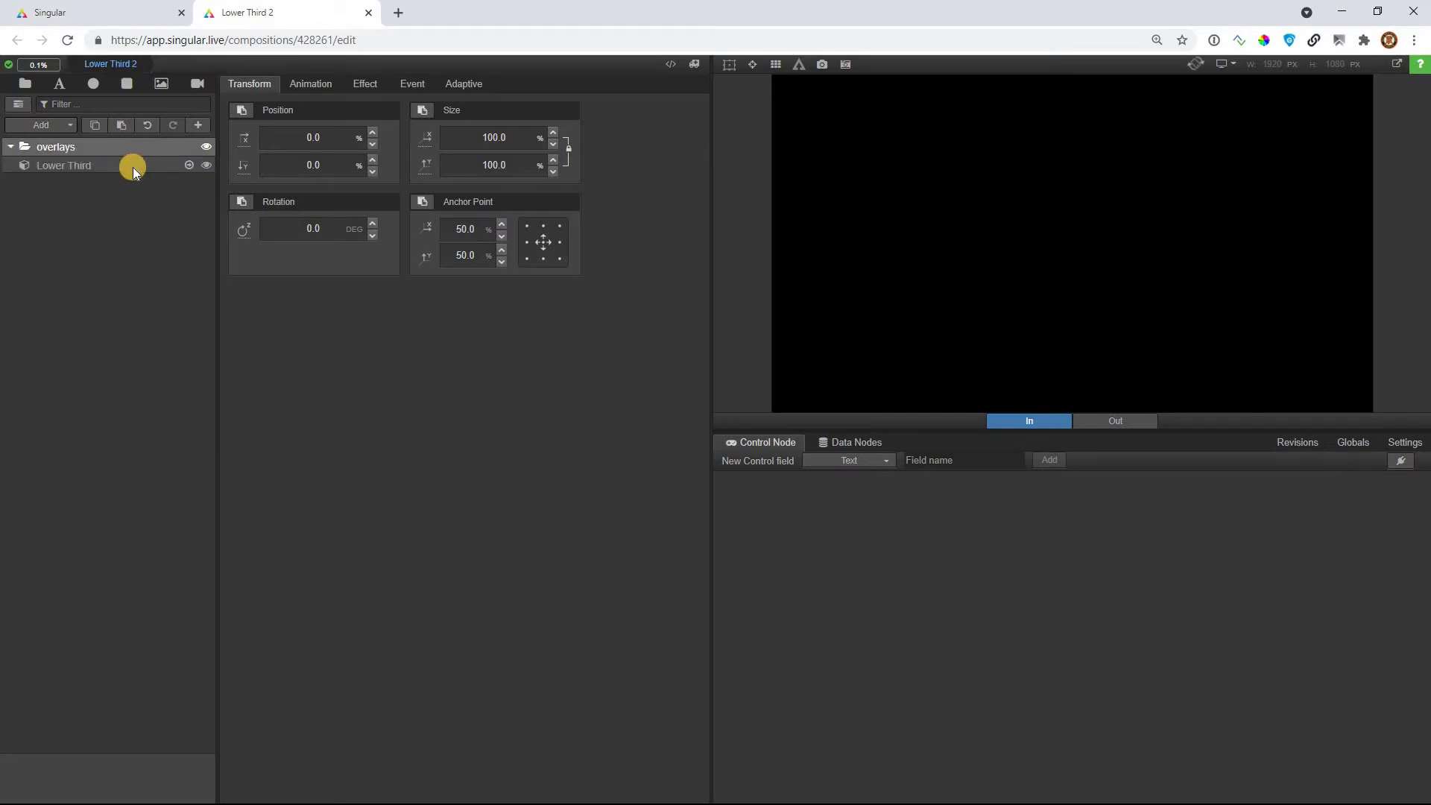
pyautogui.click(133, 167)
pyautogui.doubleClick(138, 160)
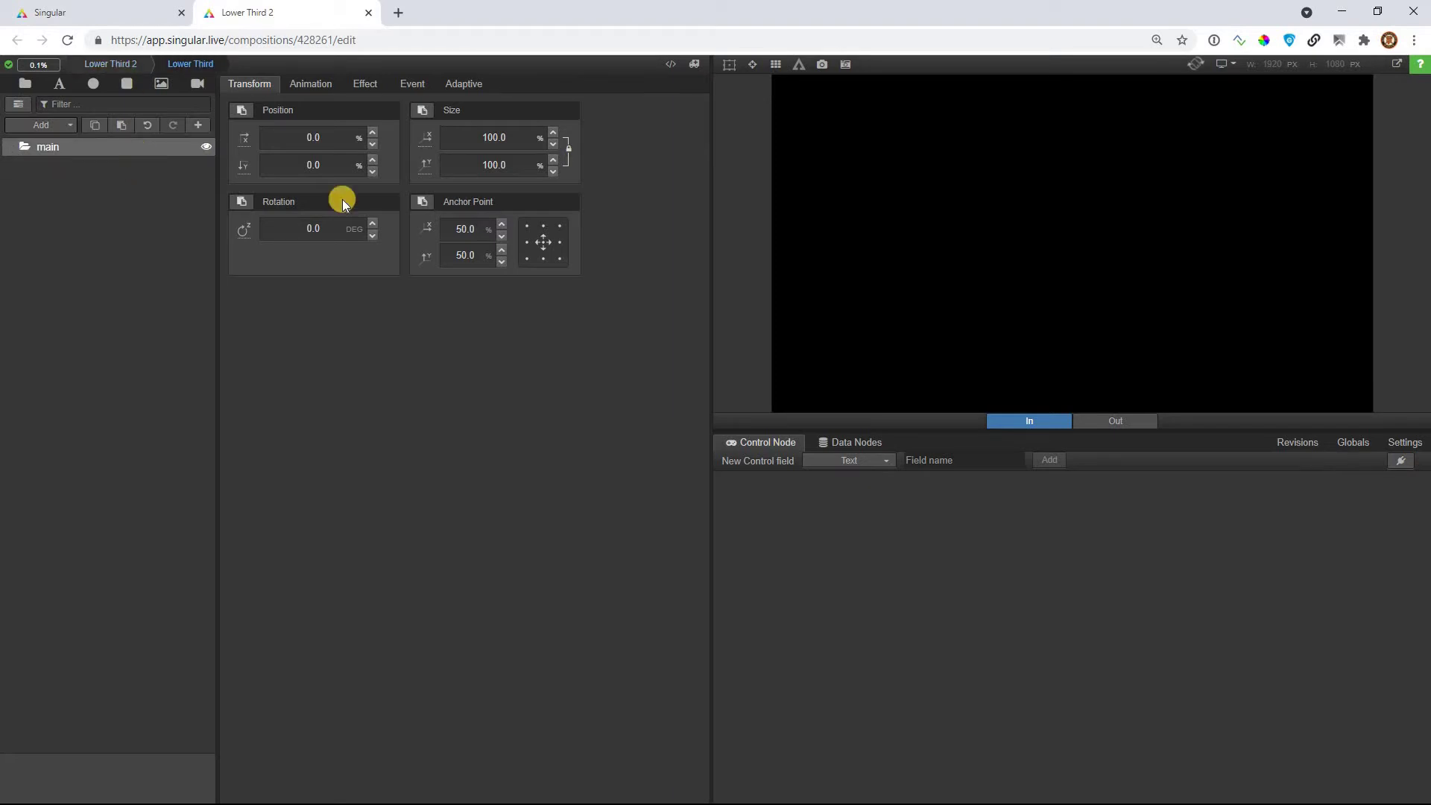
pyautogui.click(728, 65)
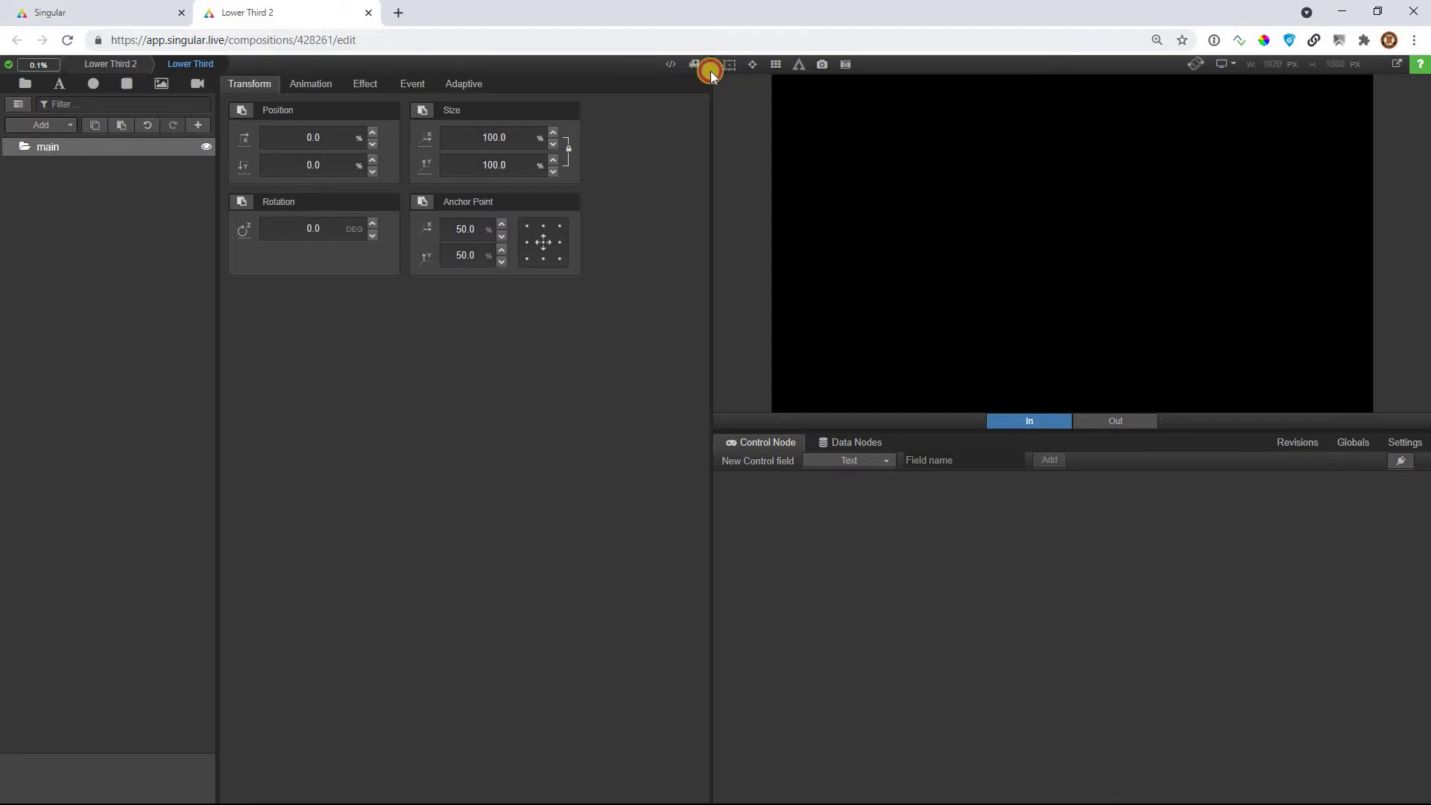
pyautogui.click(131, 87)
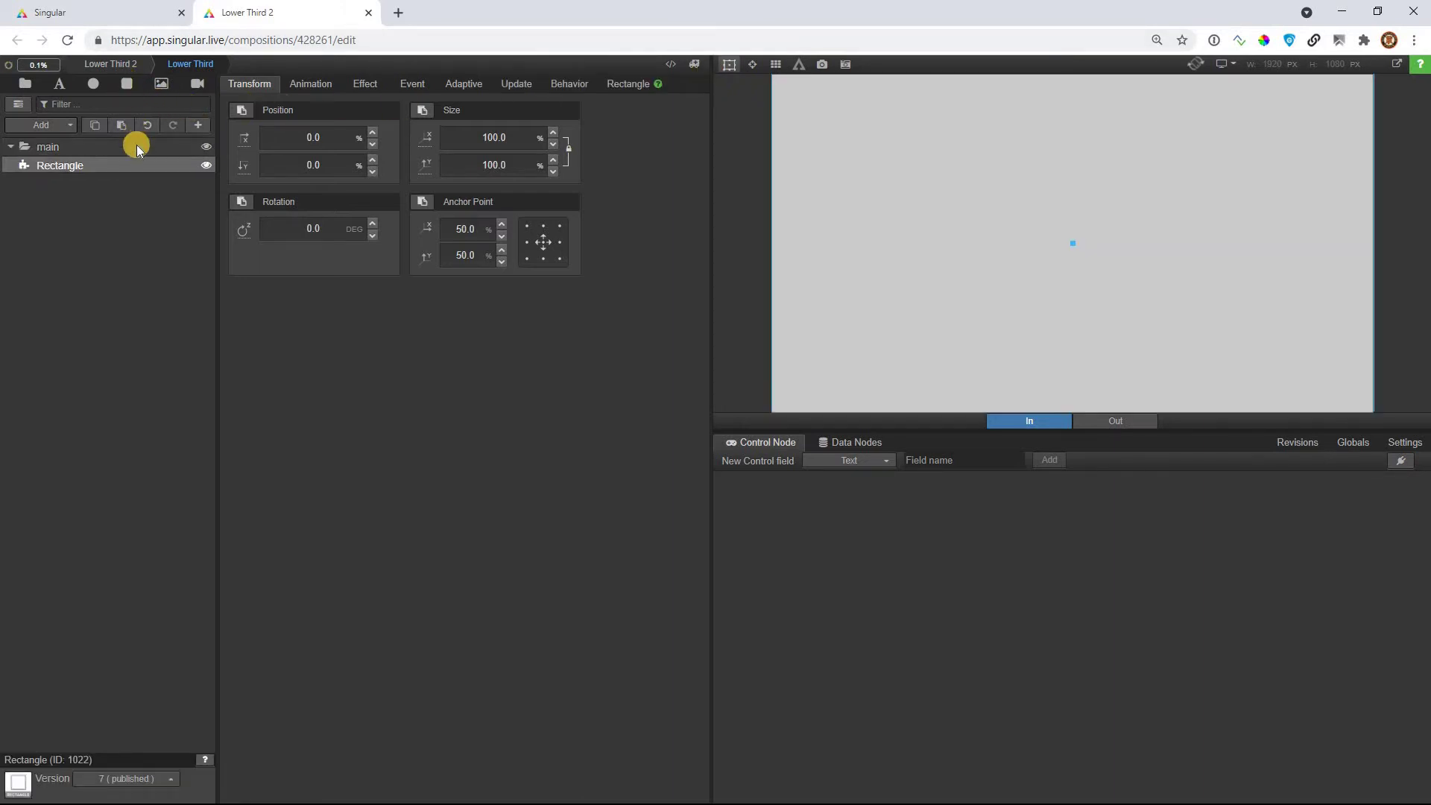
pyautogui.click(152, 149)
pyautogui.click(551, 222)
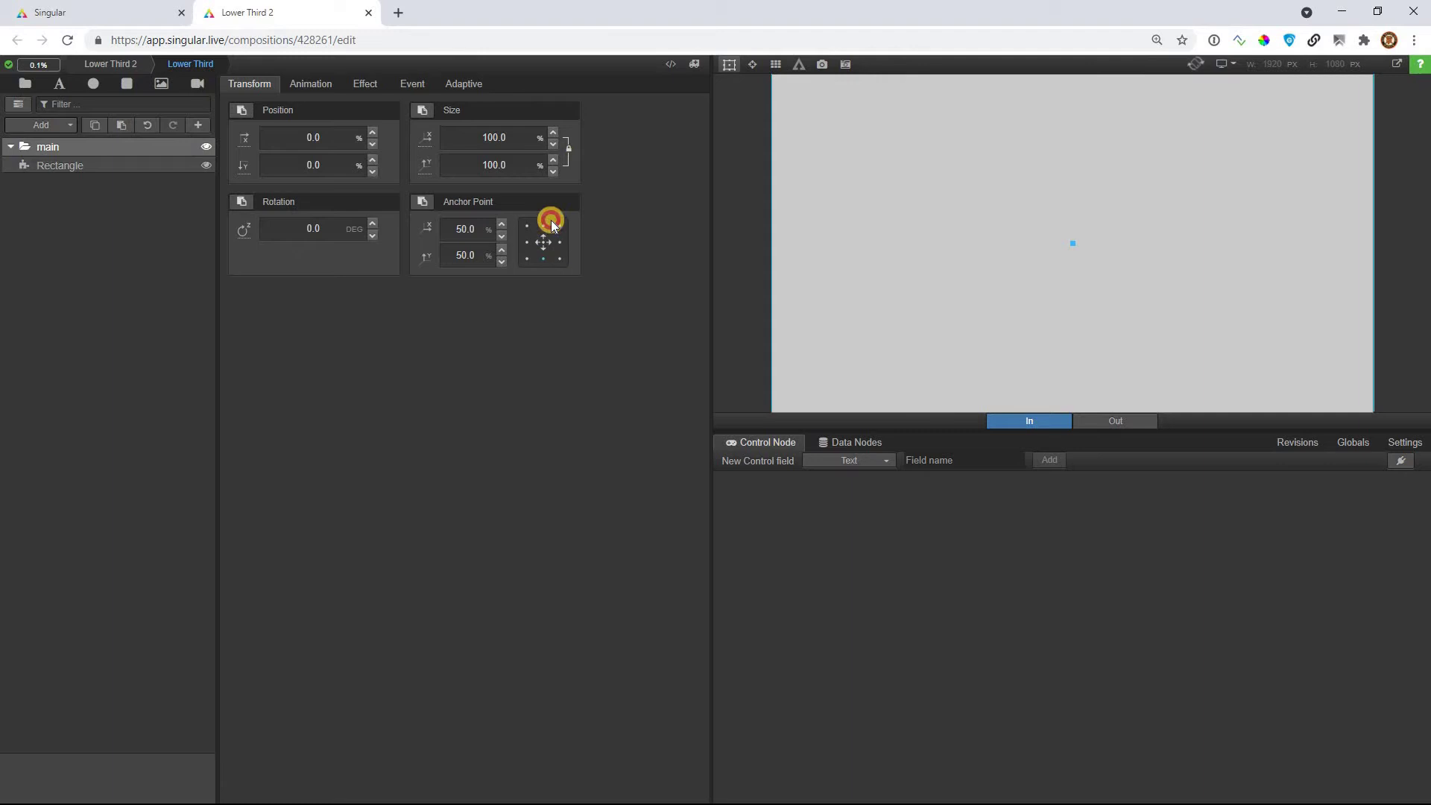
# - Set main's size to 60% by 10% and its Y position to -10
pyautogui.click(512, 135)
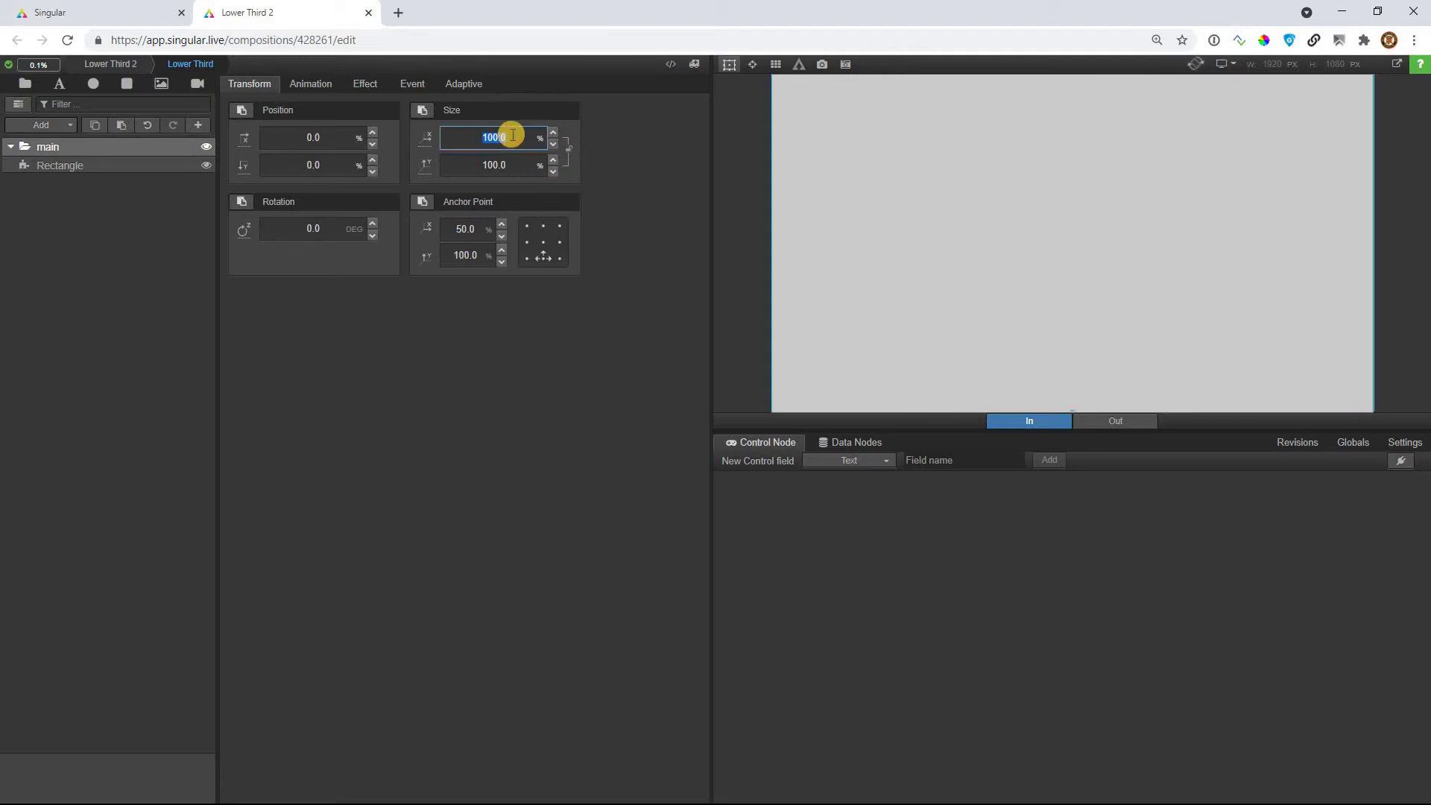
pyautogui.write('60')
pyautogui.press('Tab')
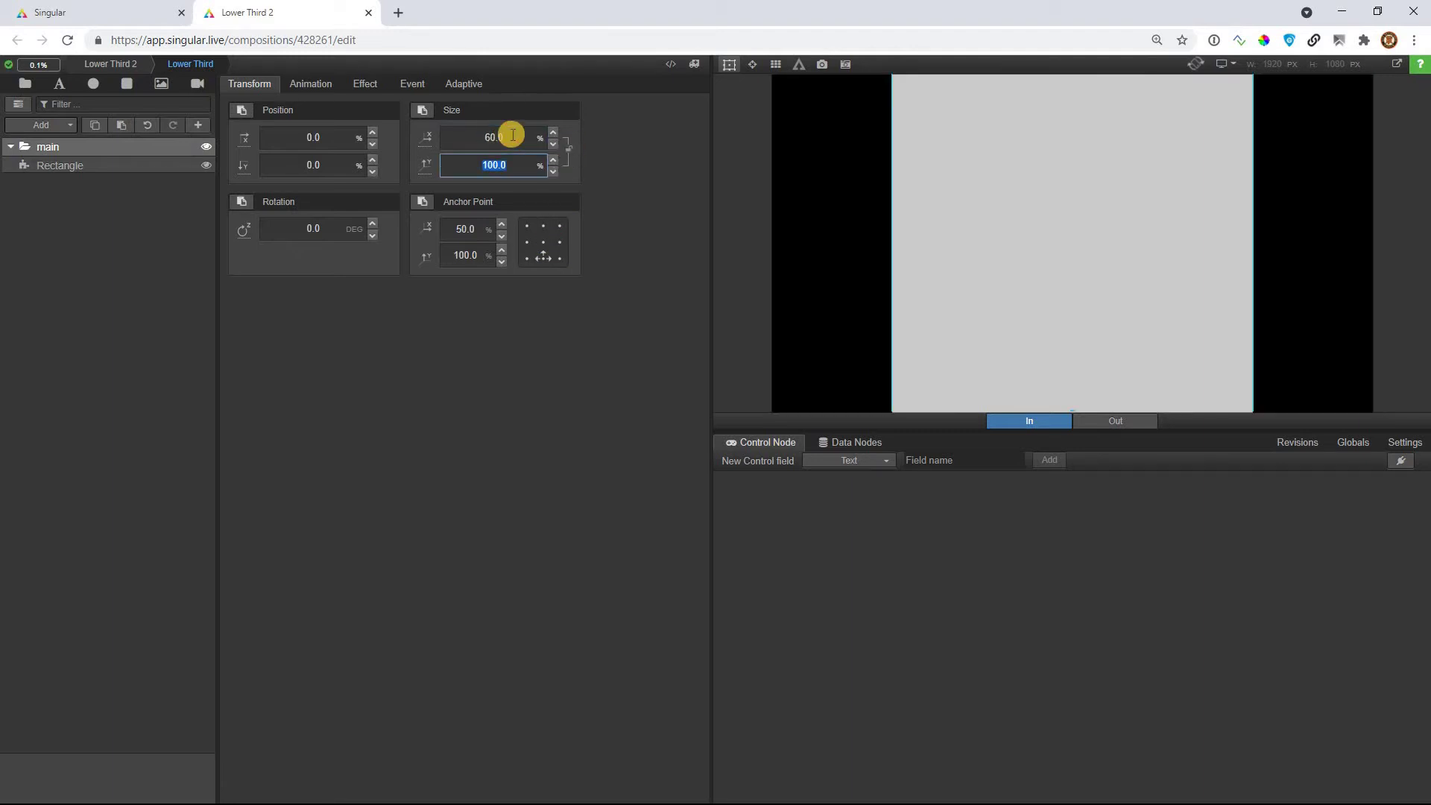
pyautogui.write('10')
pyautogui.press('Tab')
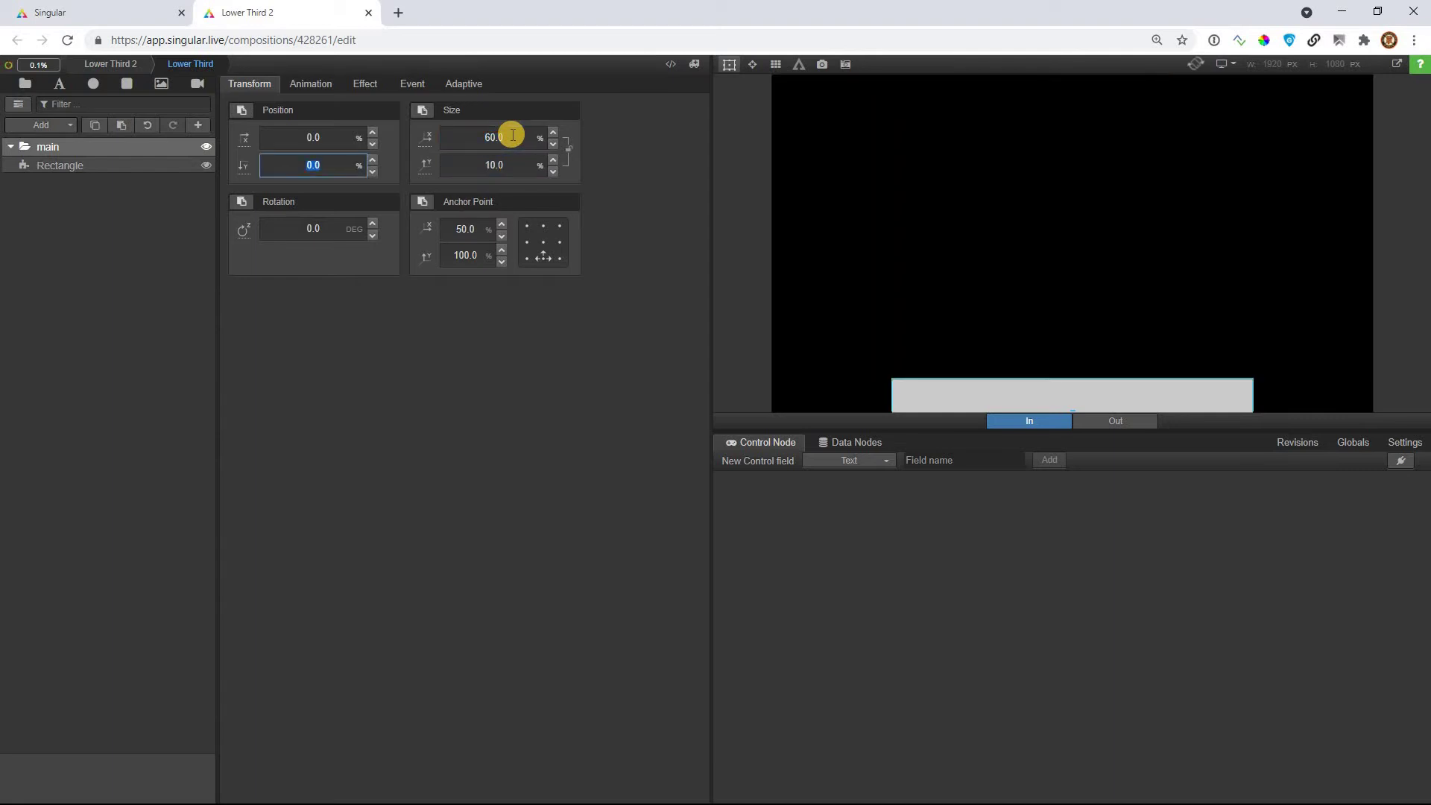
pyautogui.write('-10')
pyautogui.press('Return')
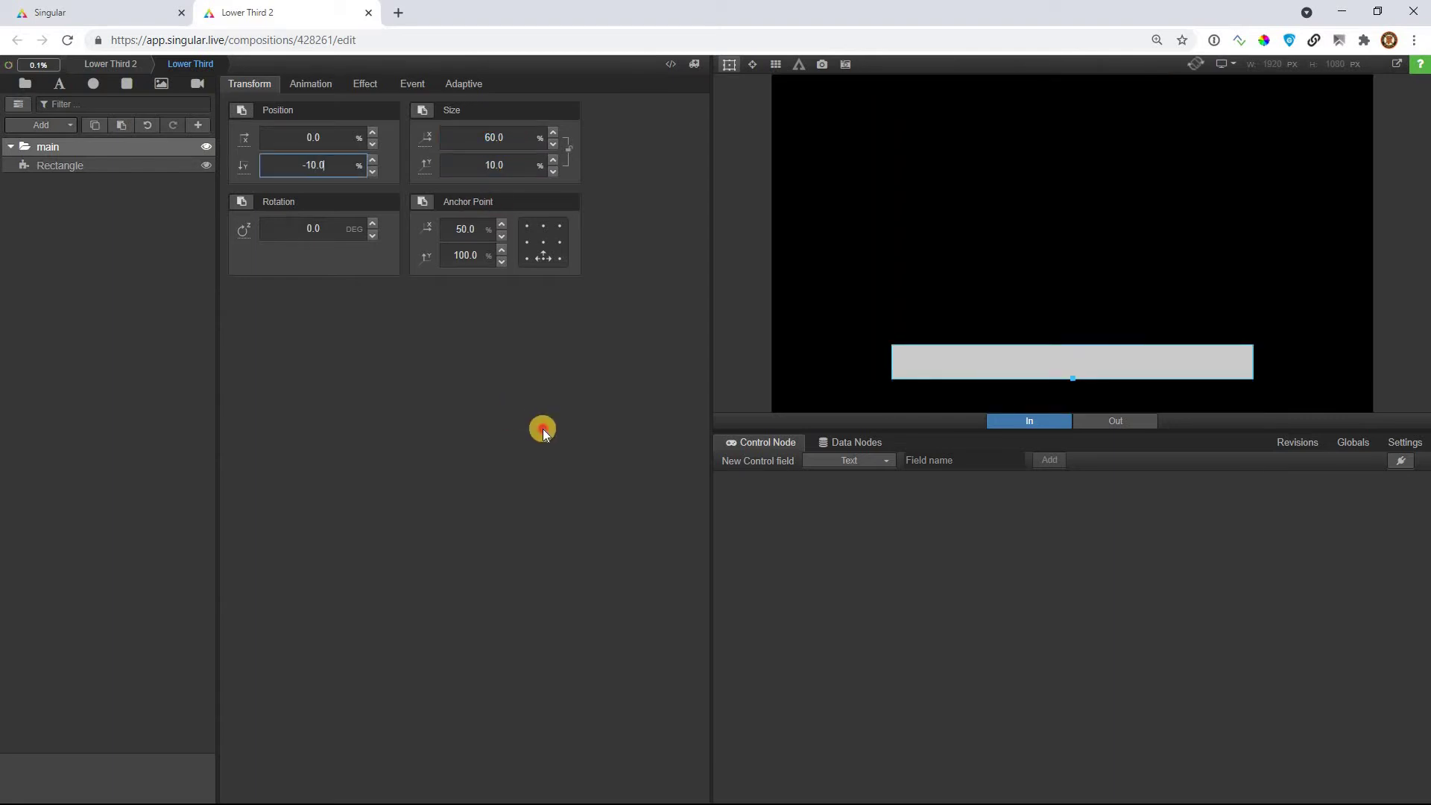
pyautogui.click(538, 436)
# - Play the lower third's out and in animations in the Composition Navigator
pyautogui.press('n')
pyautogui.click(673, 339)
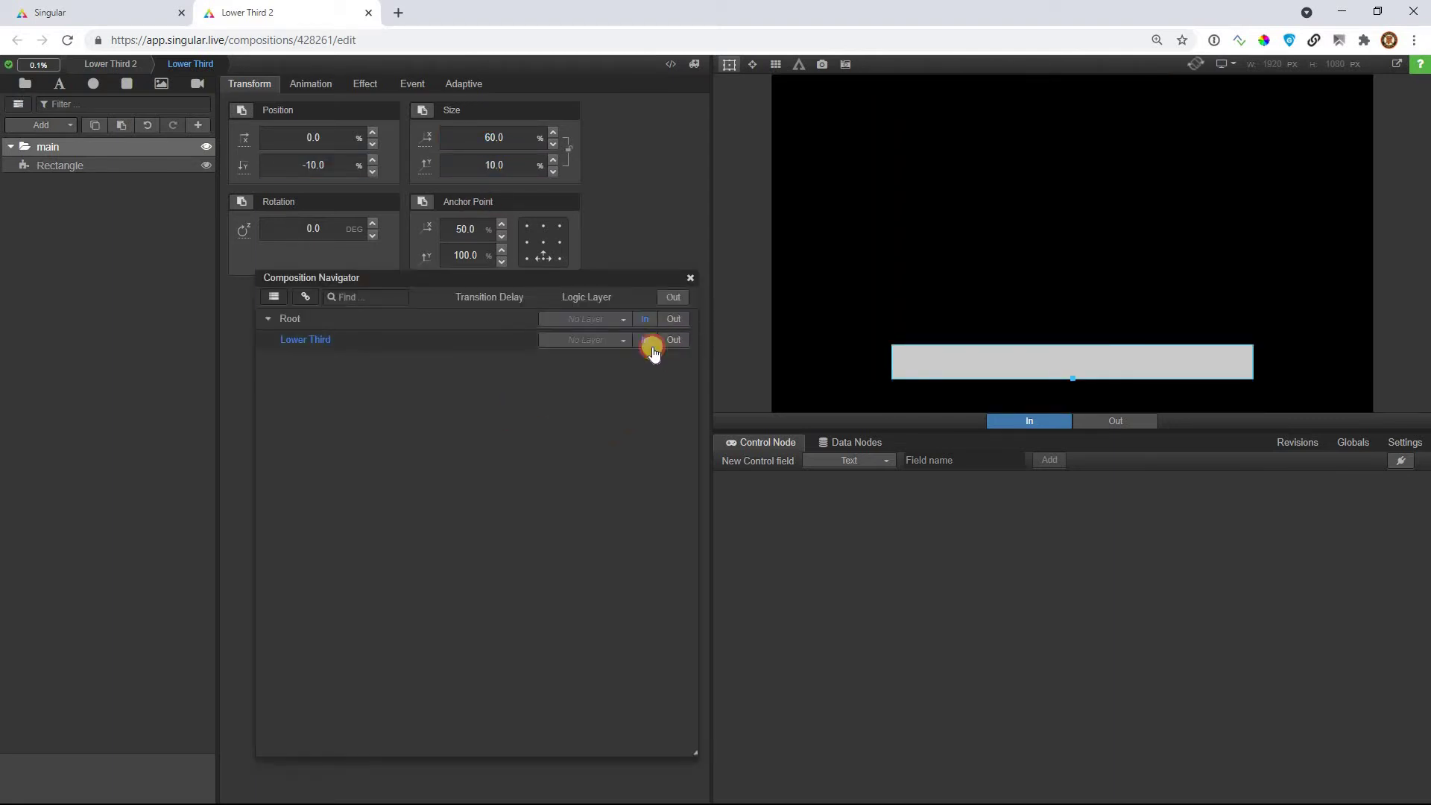
pyautogui.click(647, 341)
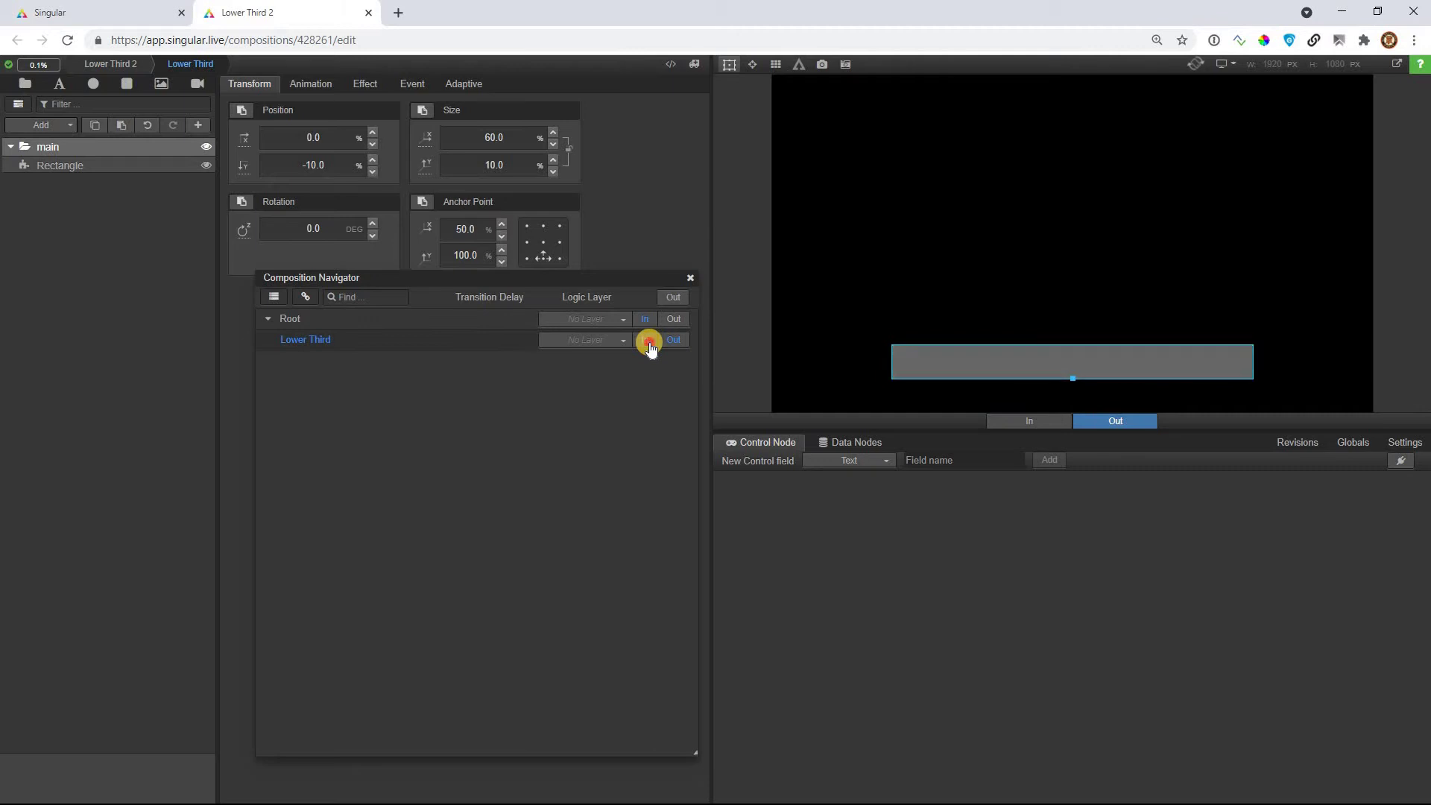
# - Scrub the fade on the animation timeline, then return to the dashboard
pyautogui.click(317, 86)
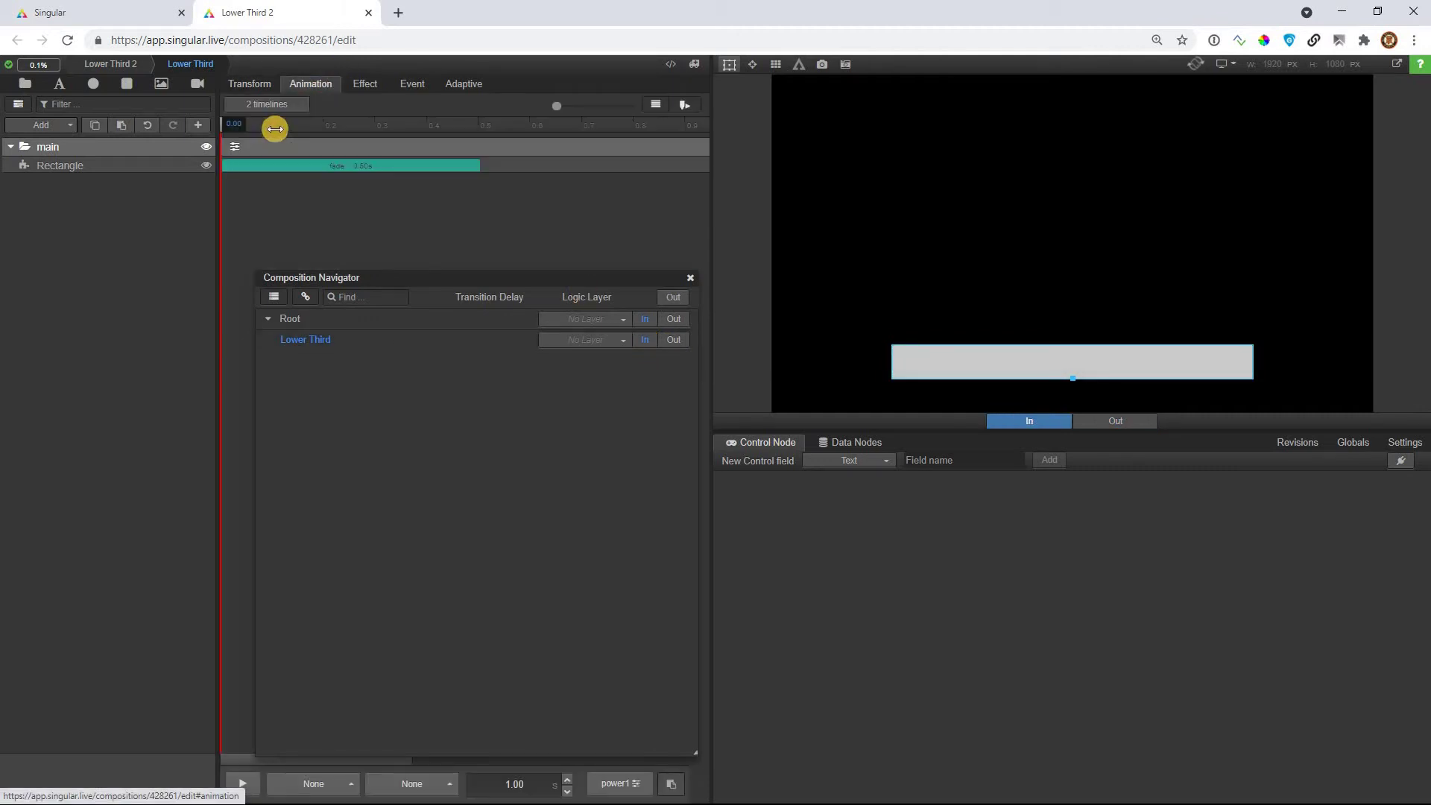
pyautogui.click(416, 123)
pyautogui.moveTo(284, 121); pyautogui.dragTo(433, 126)
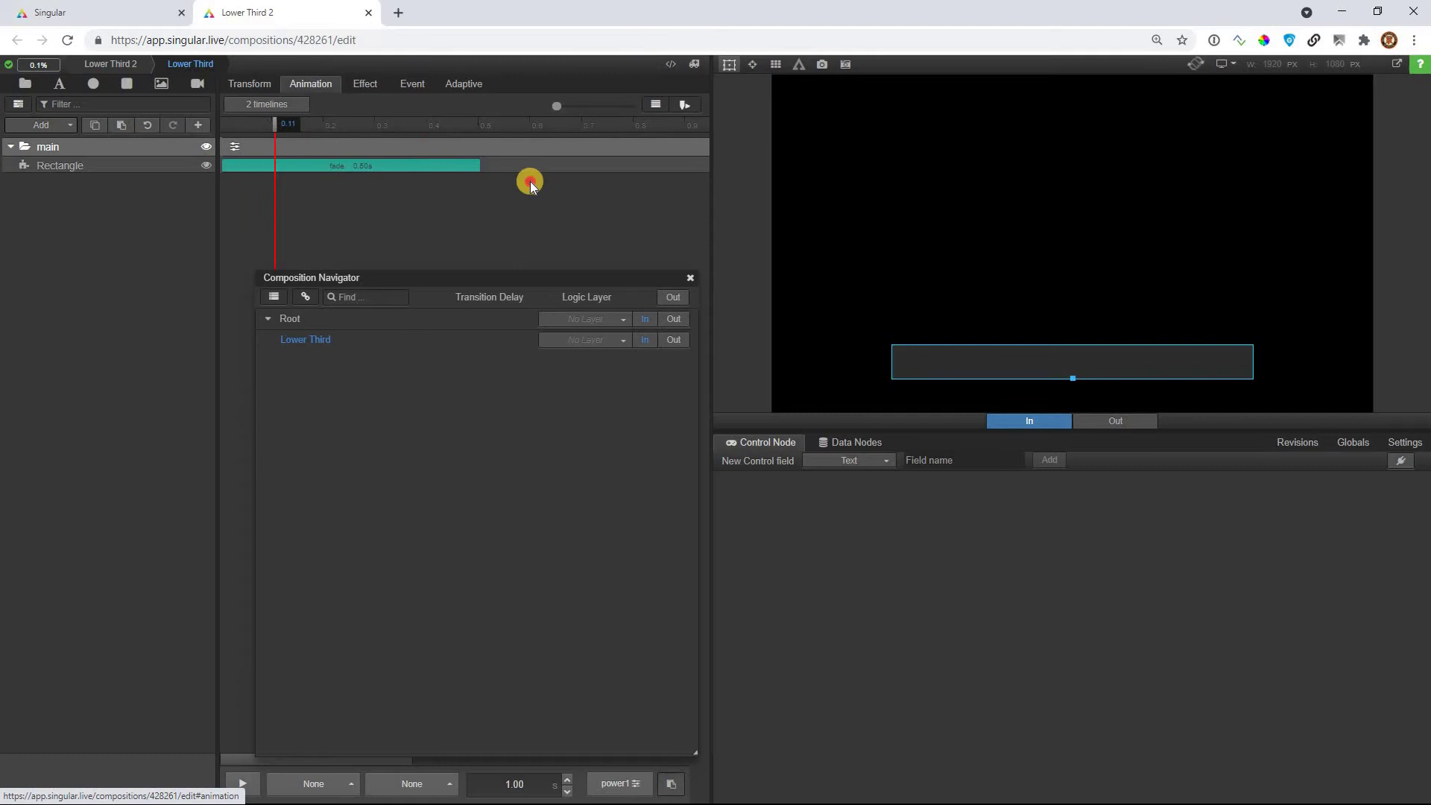
pyautogui.moveTo(531, 185); pyautogui.dragTo(213, 171)
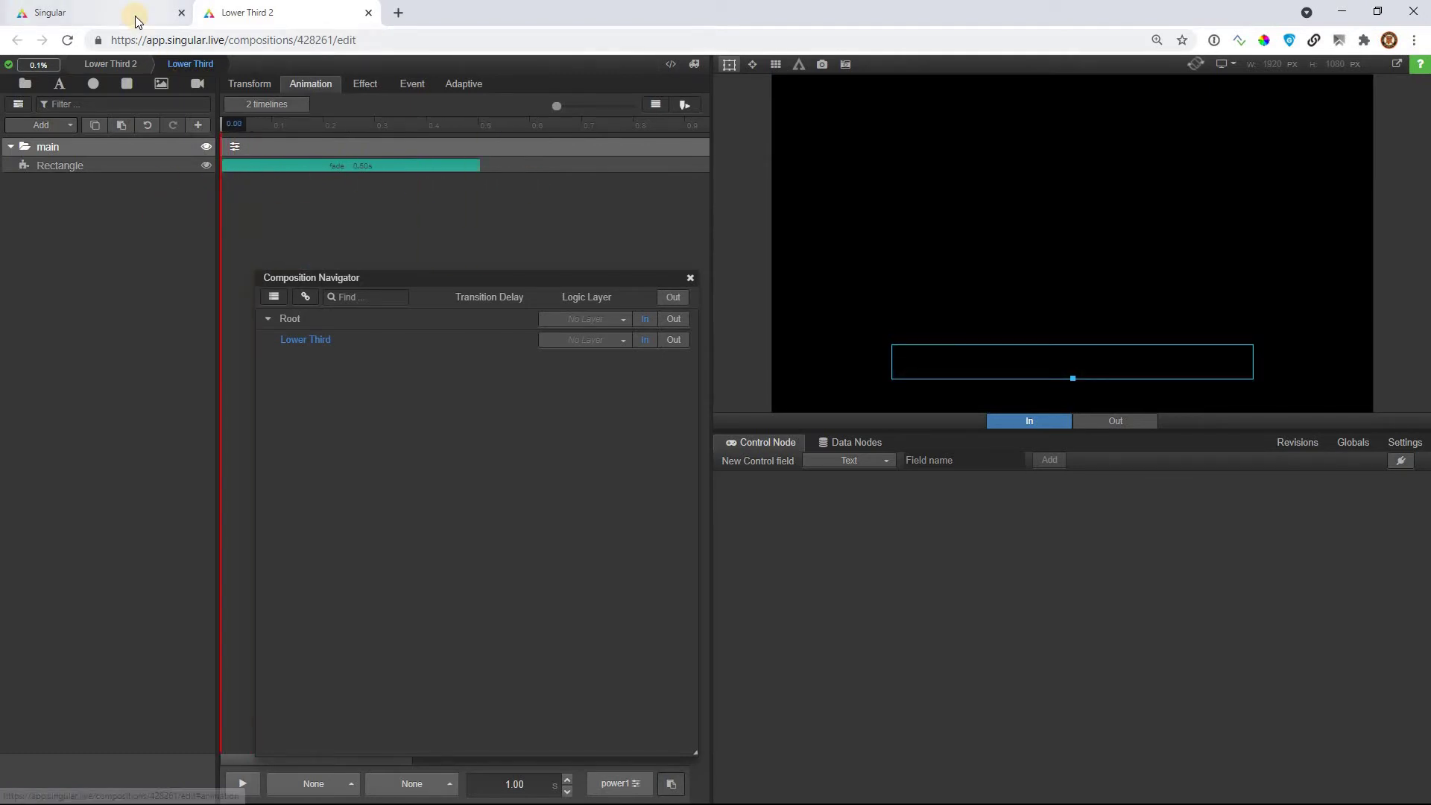
pyautogui.hotkey('ctrl', '1')
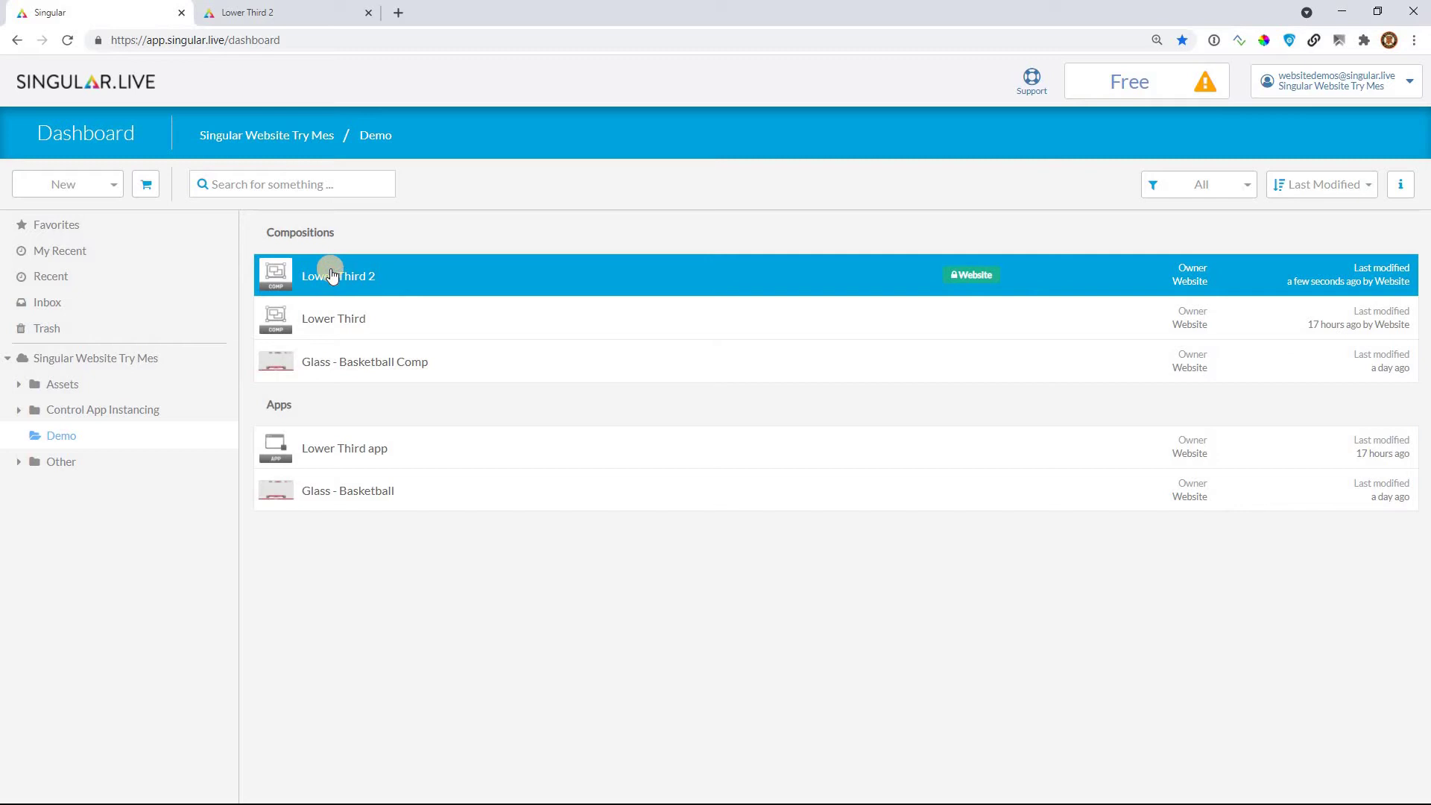
# - Create a Studio control app 'Lower Third 2 app' from the Lower Third 2 composition and open it
pyautogui.rightClick(330, 272)
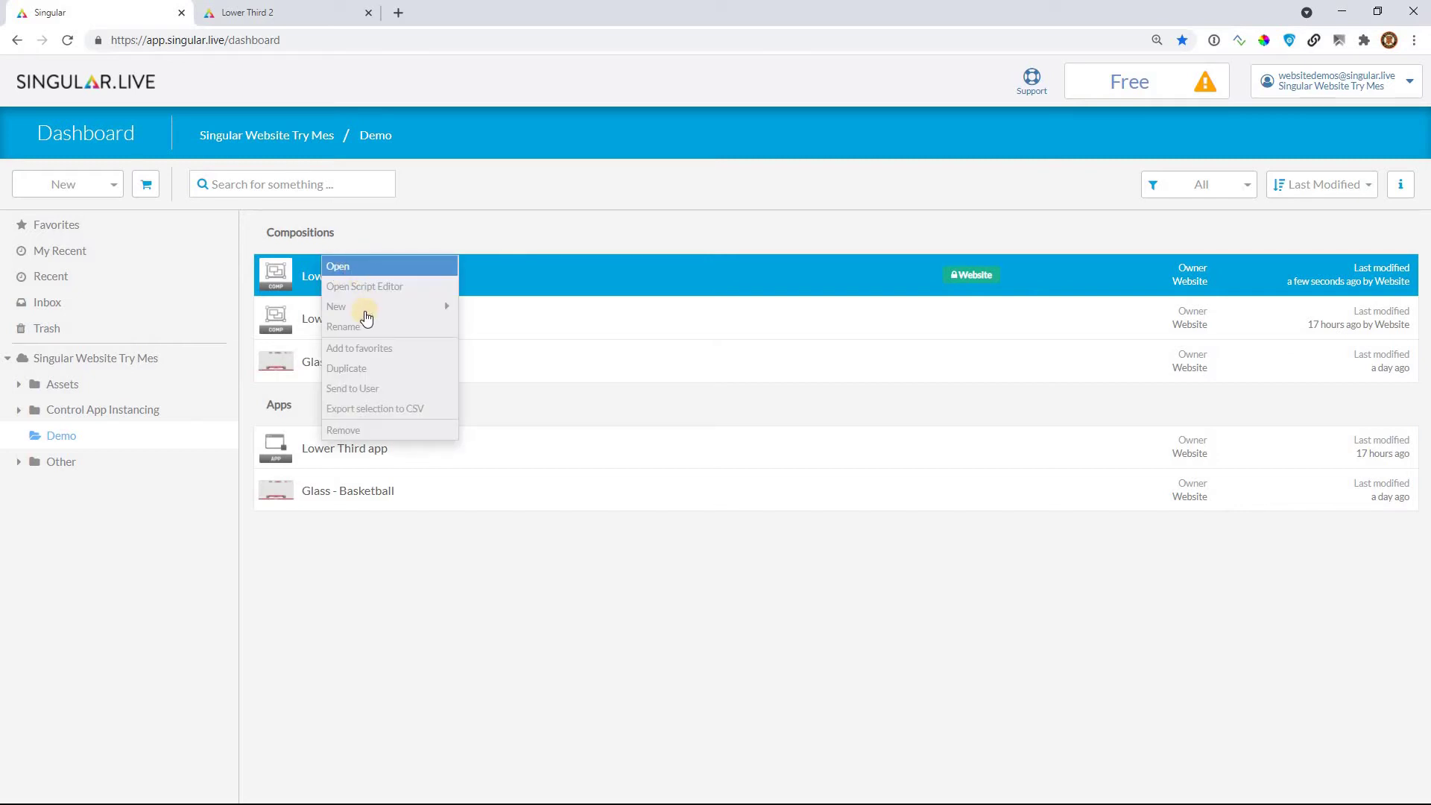
pyautogui.moveTo(375, 311)
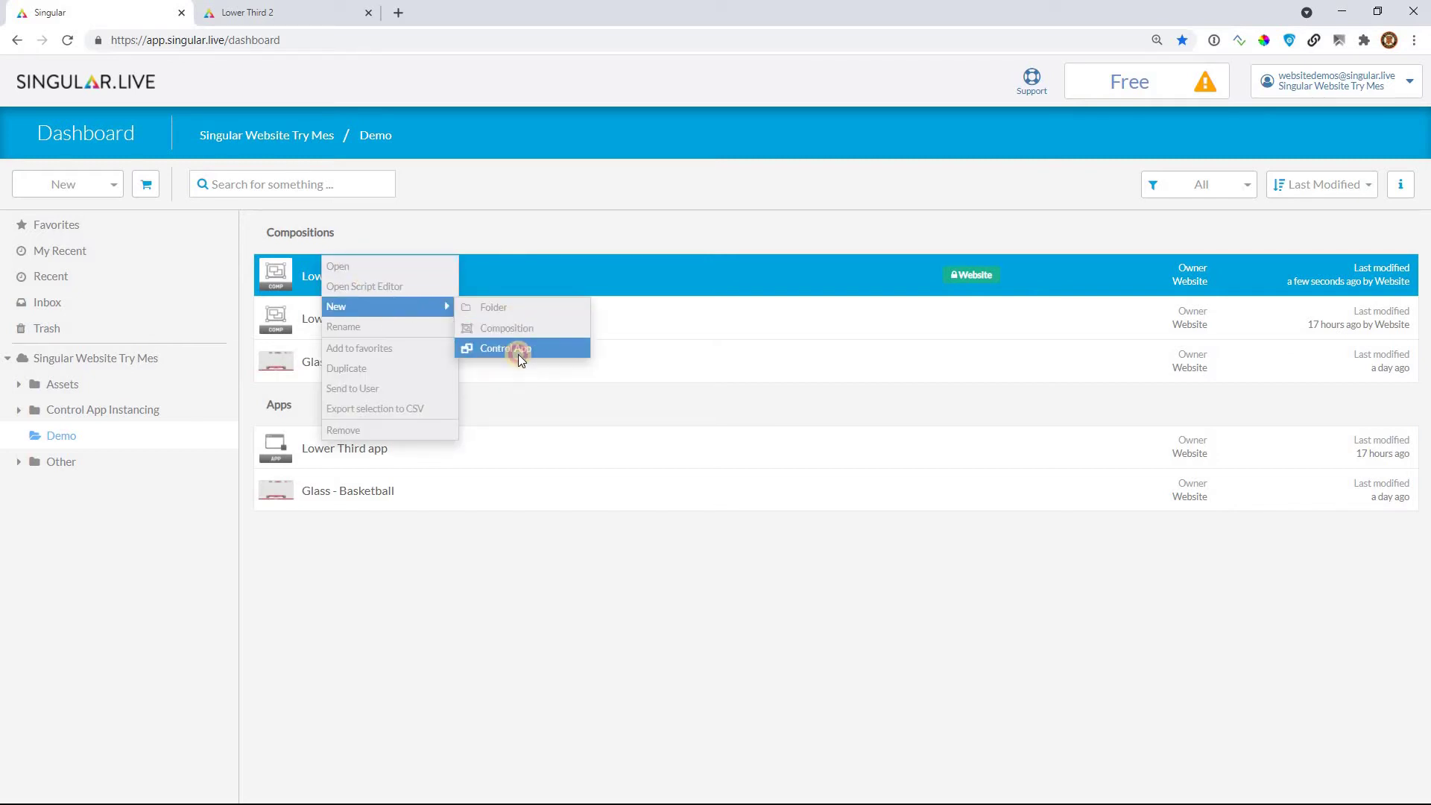
pyautogui.click(518, 354)
pyautogui.click(928, 356)
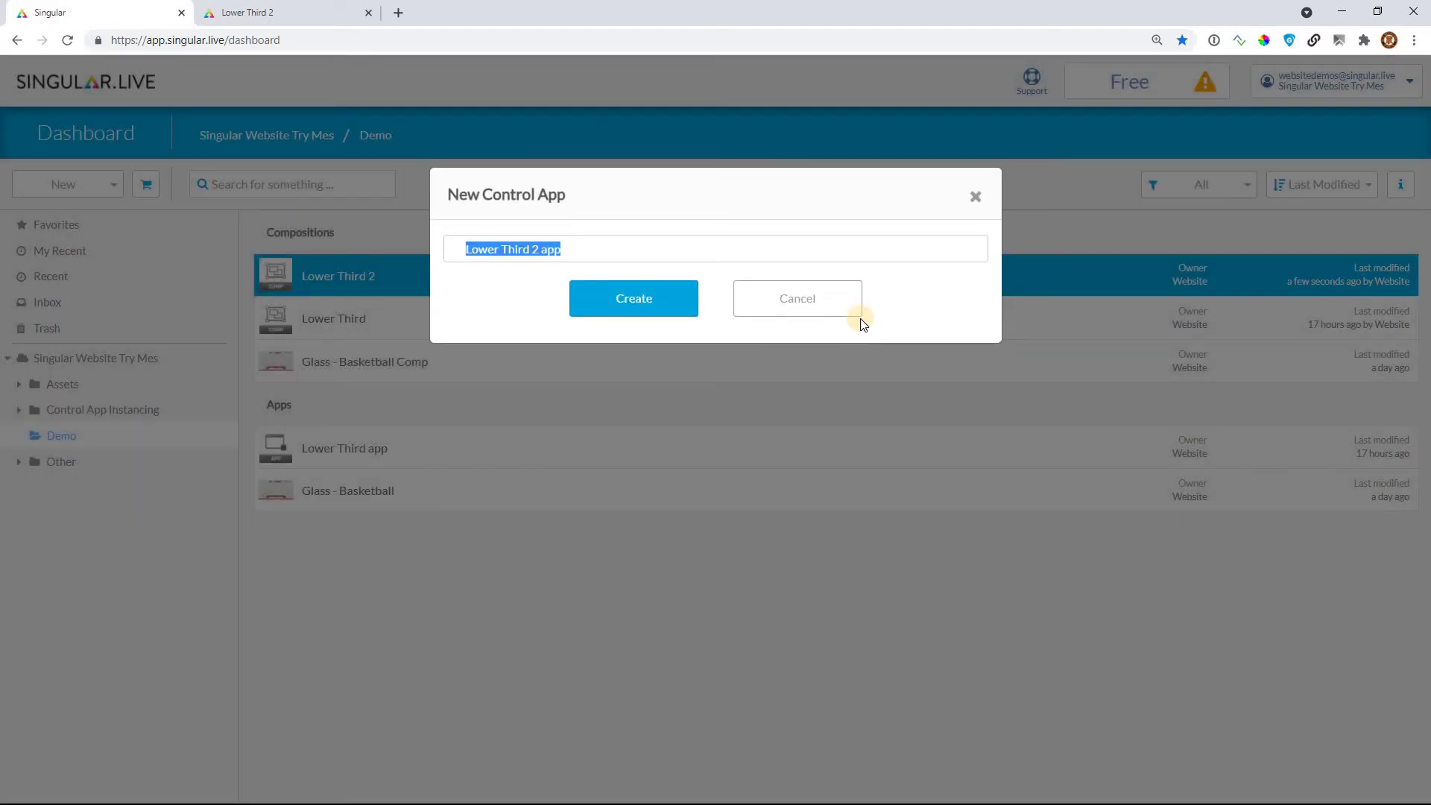
pyautogui.press('Return')
pyautogui.click(466, 456)
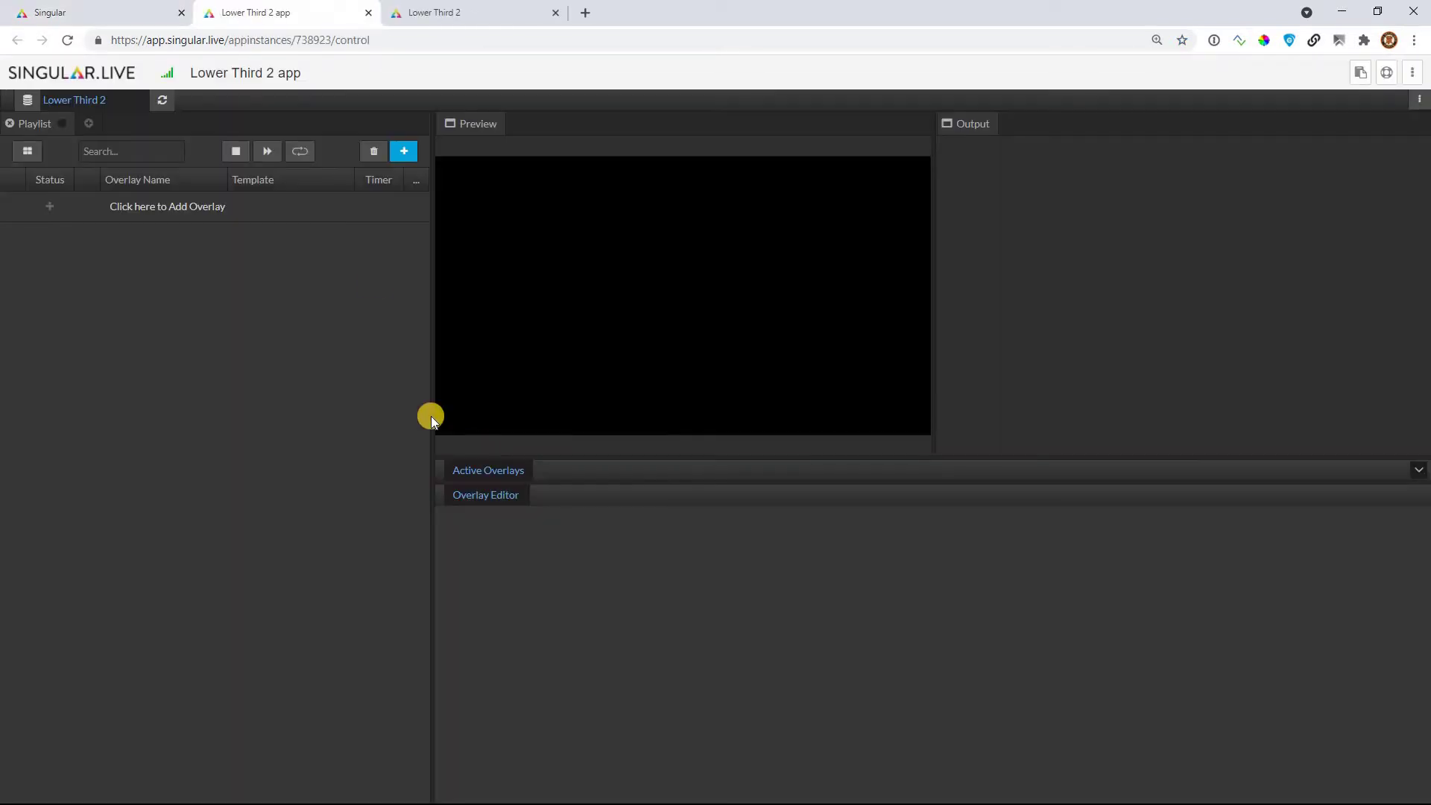
# - Add the Lower Third overlay to the playlist and play it to show the bar
pyautogui.click(404, 152)
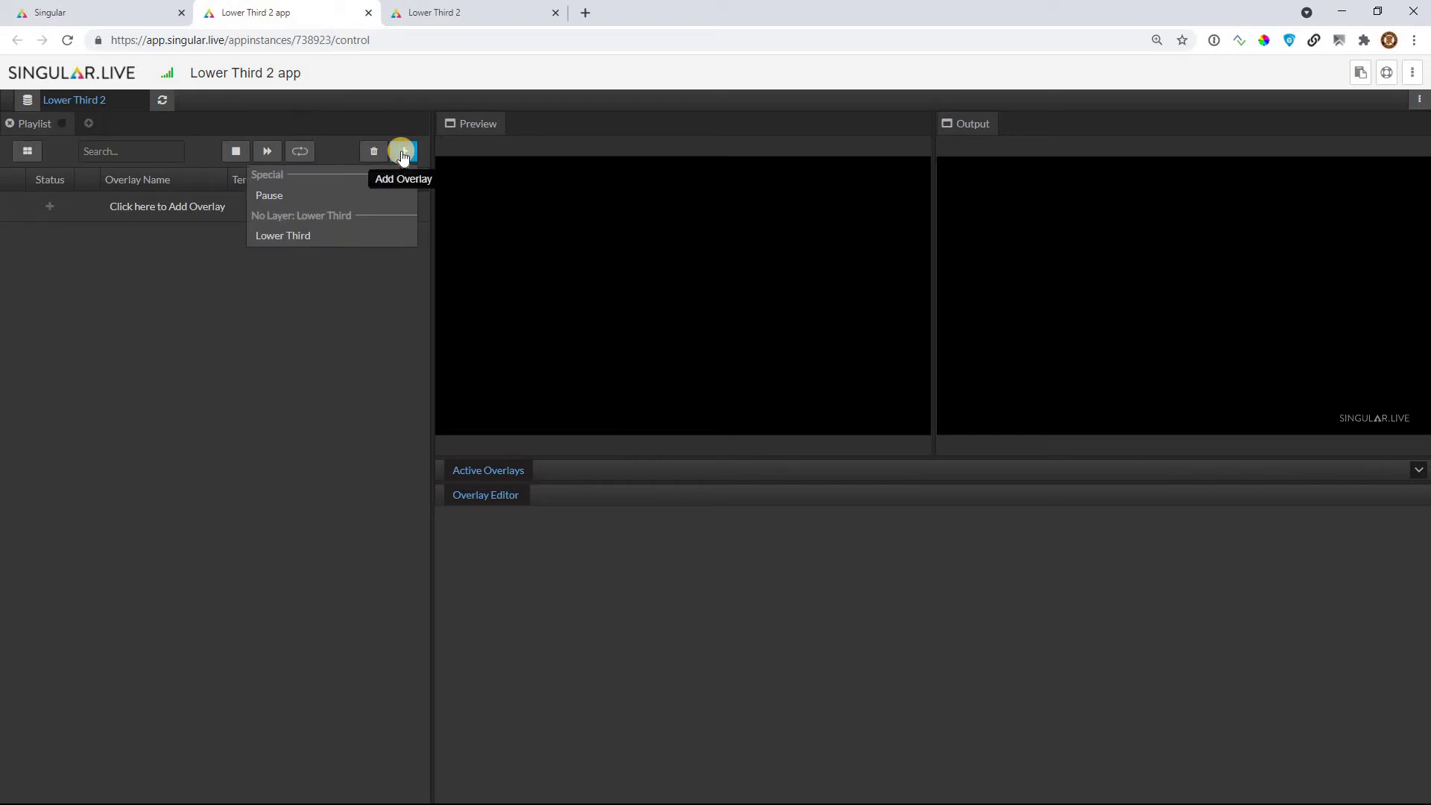
pyautogui.click(311, 237)
pyautogui.click(54, 211)
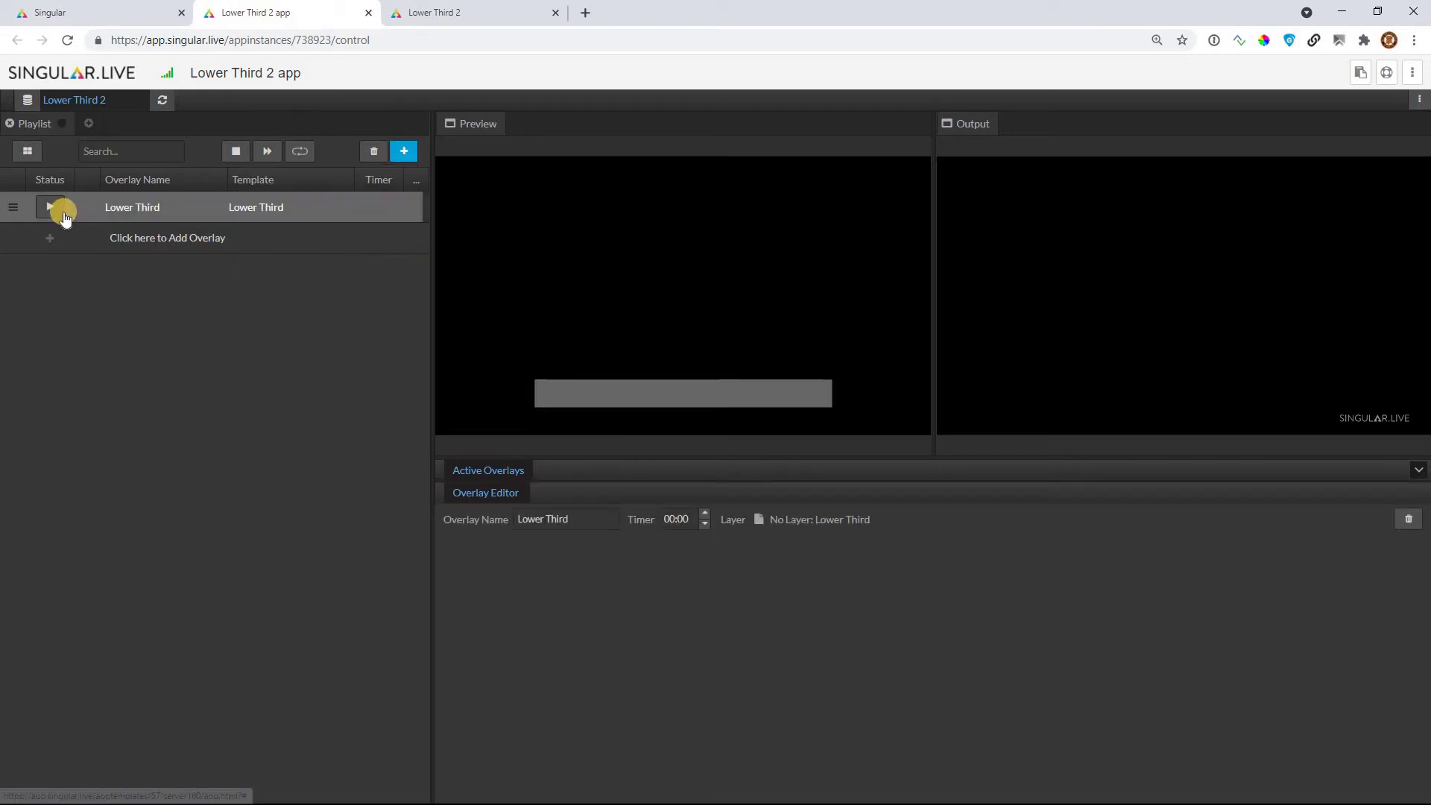
pyautogui.click(47, 205)
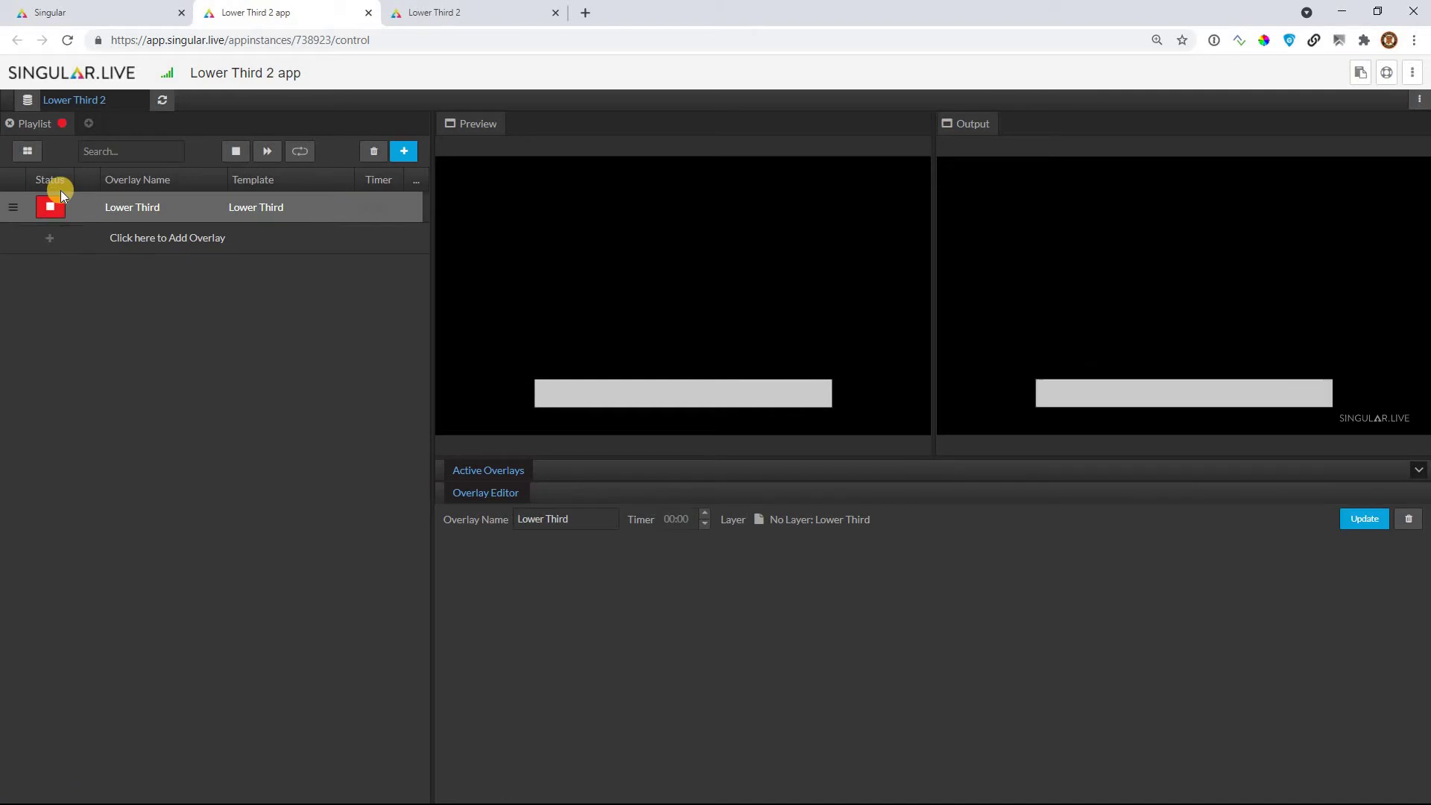
# - Add a Rectangle and an Image layer to the Lower Third 2 root
pyautogui.click(472, 16)
pyautogui.click(93, 66)
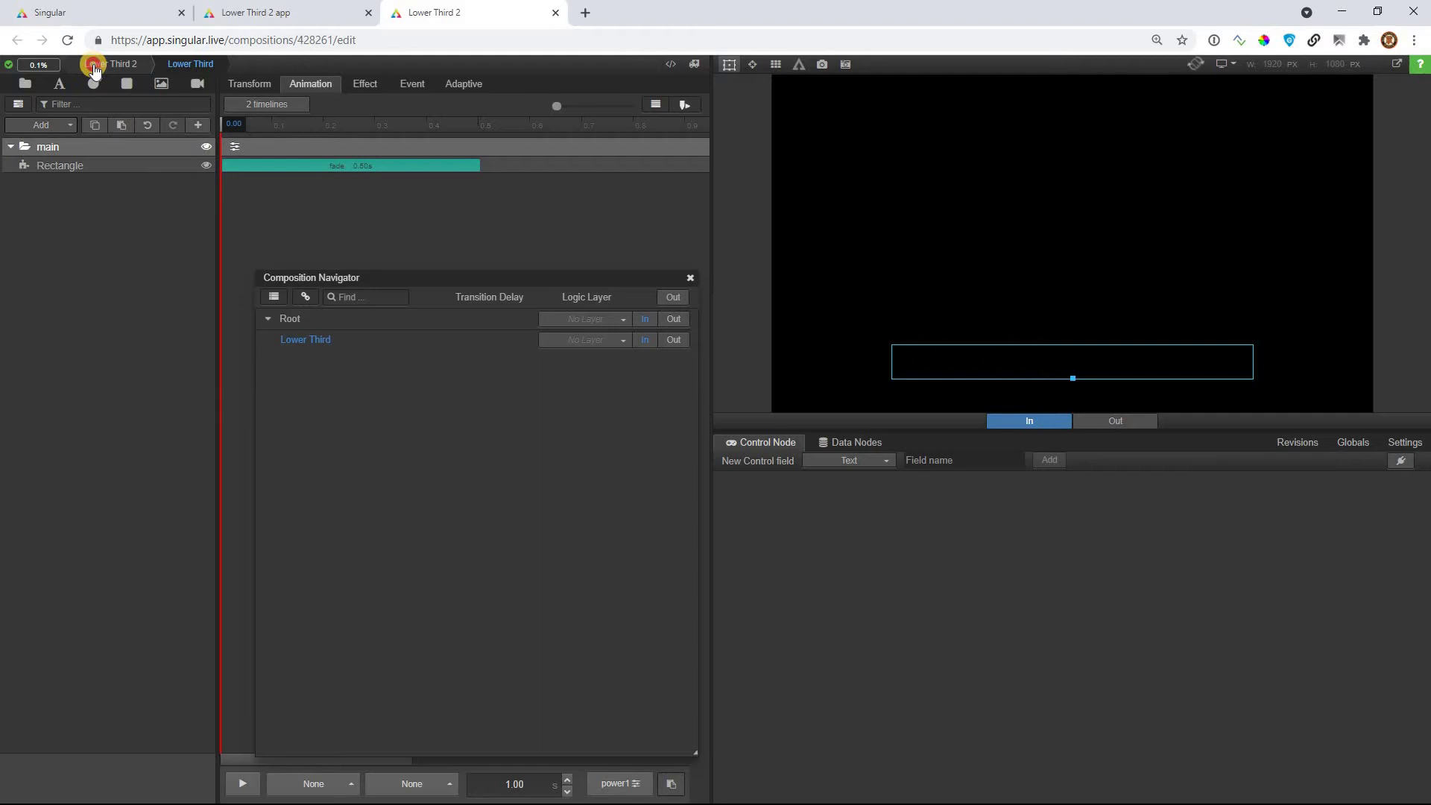
pyautogui.click(126, 85)
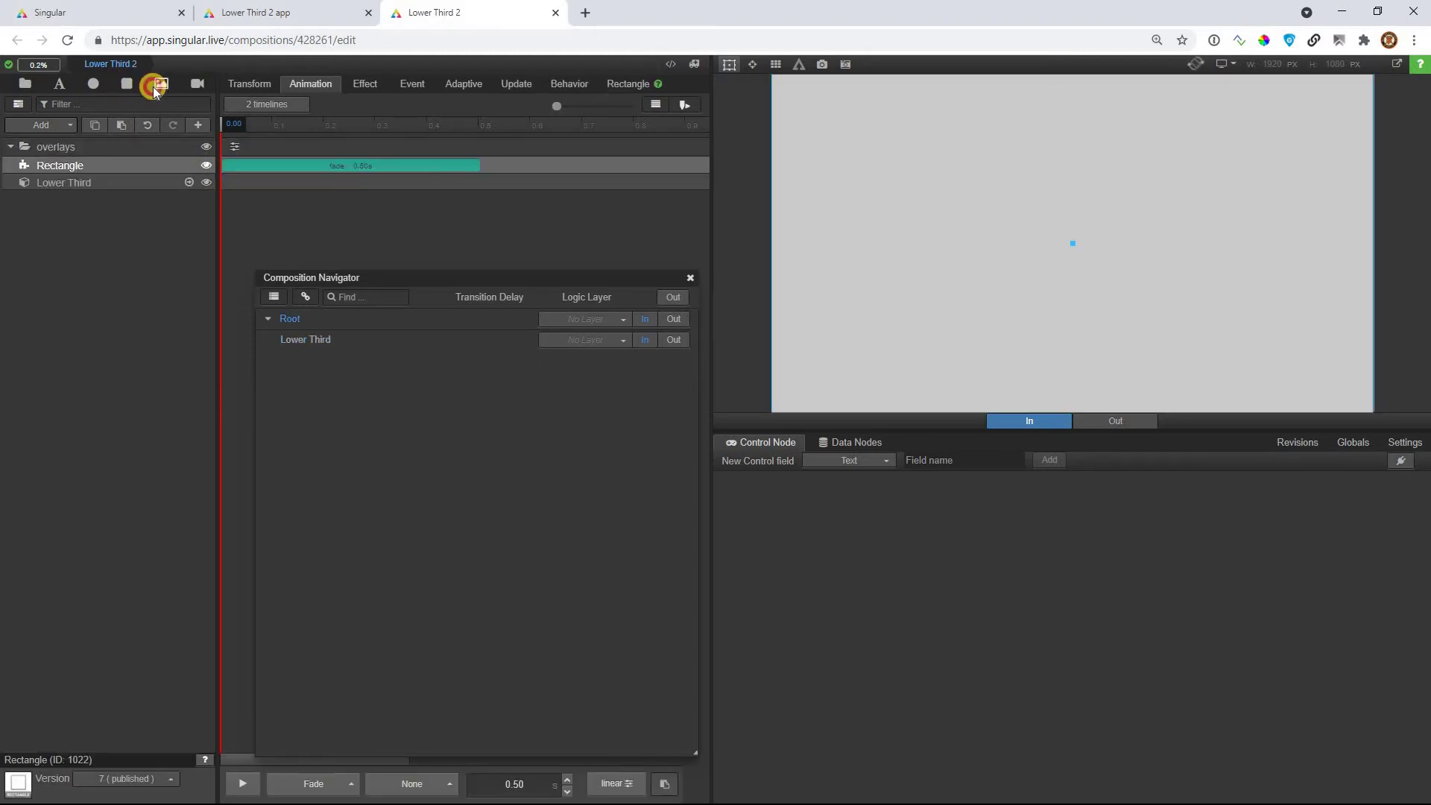
pyautogui.hotkey('ctrl', 'v')
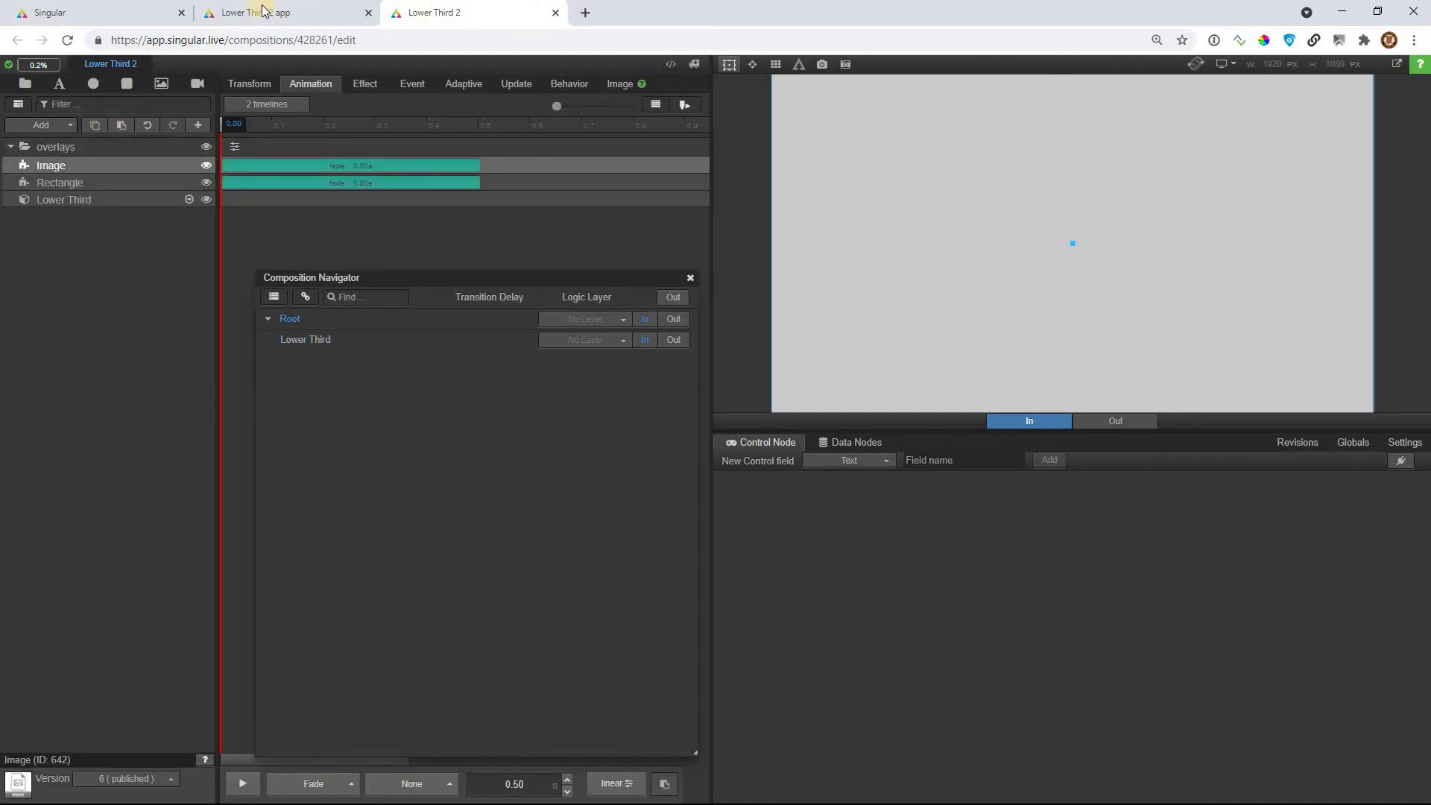
# - Back in the control app, open and close the overlay list and select the Lower Third entry
pyautogui.click(265, 19)
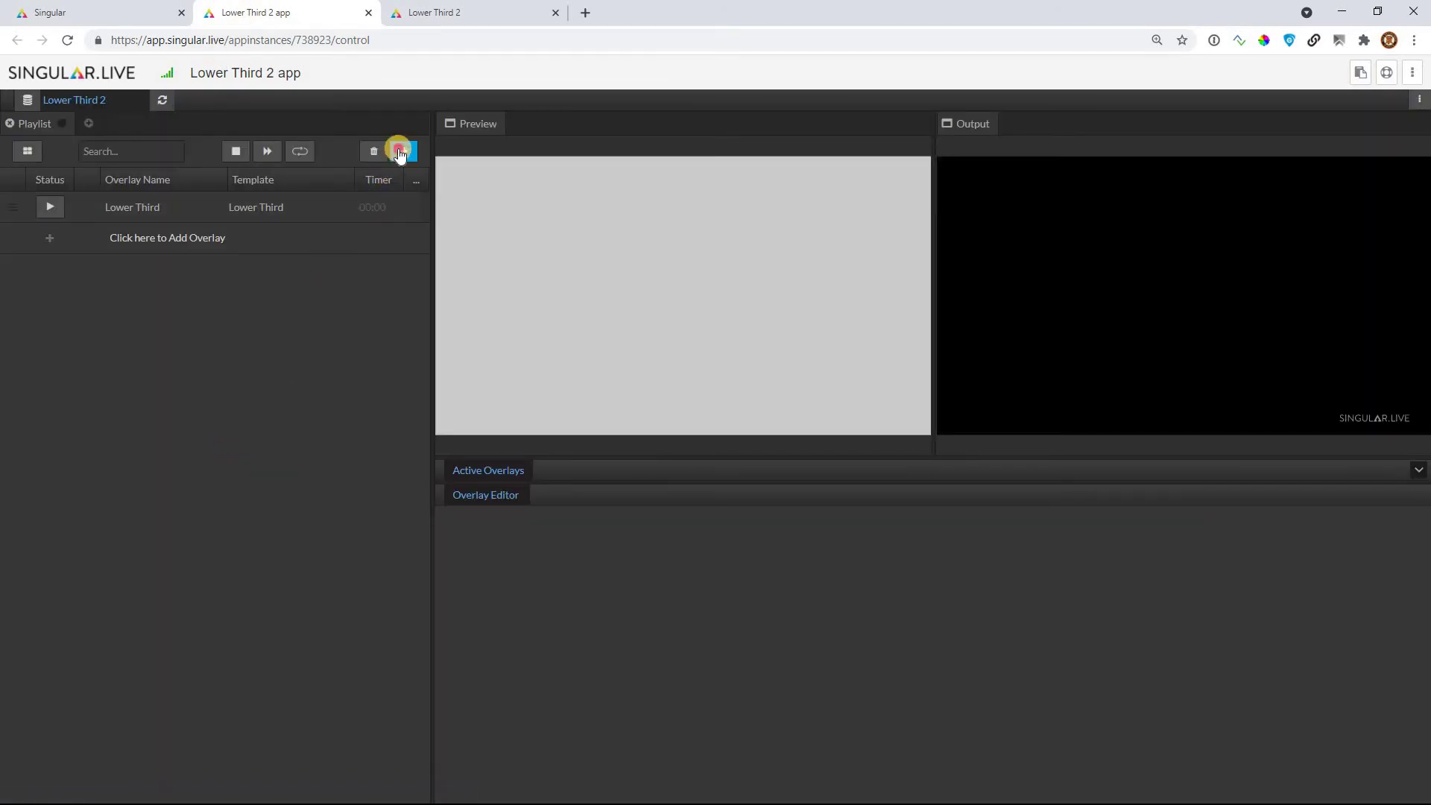
pyautogui.click(401, 152)
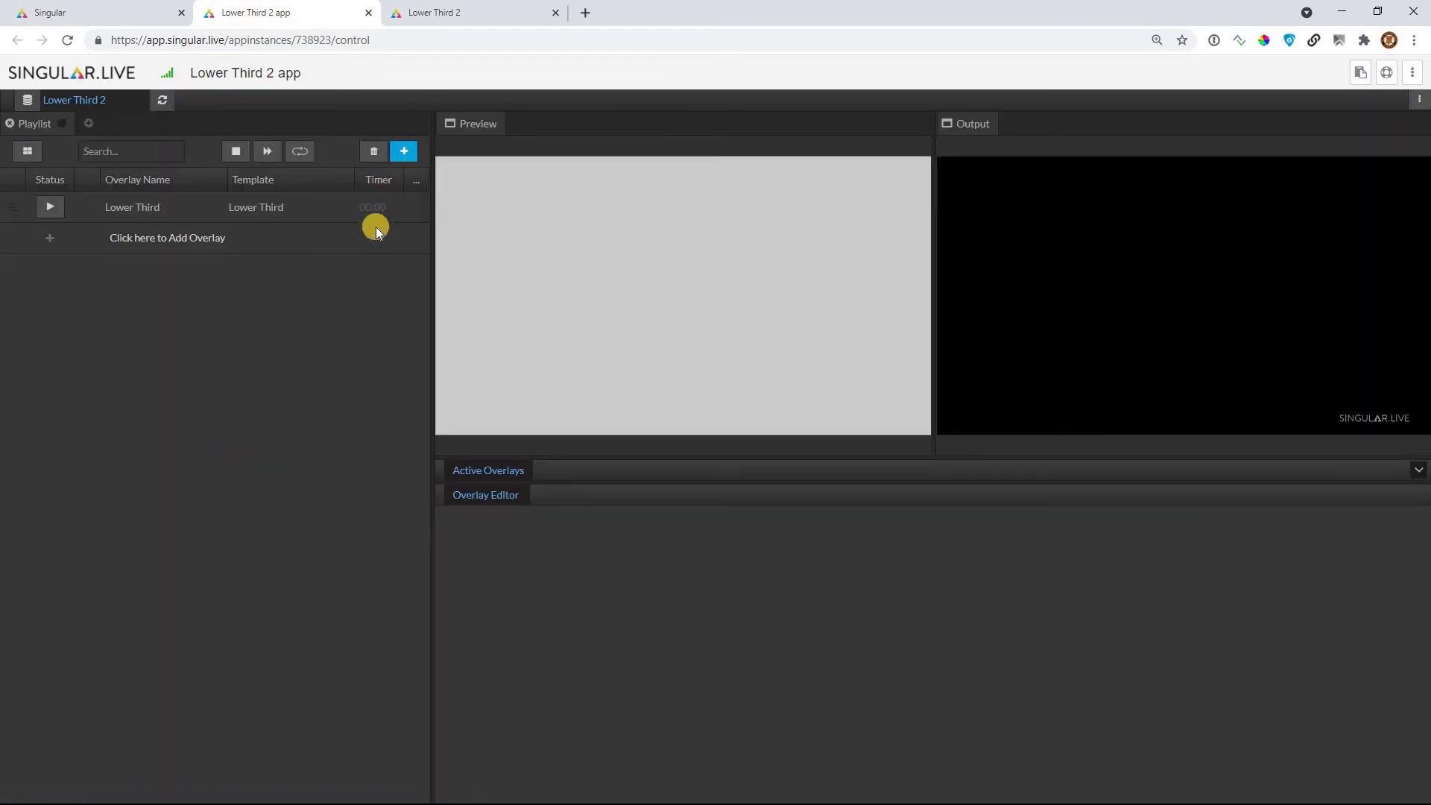
pyautogui.click(361, 284)
pyautogui.click(219, 214)
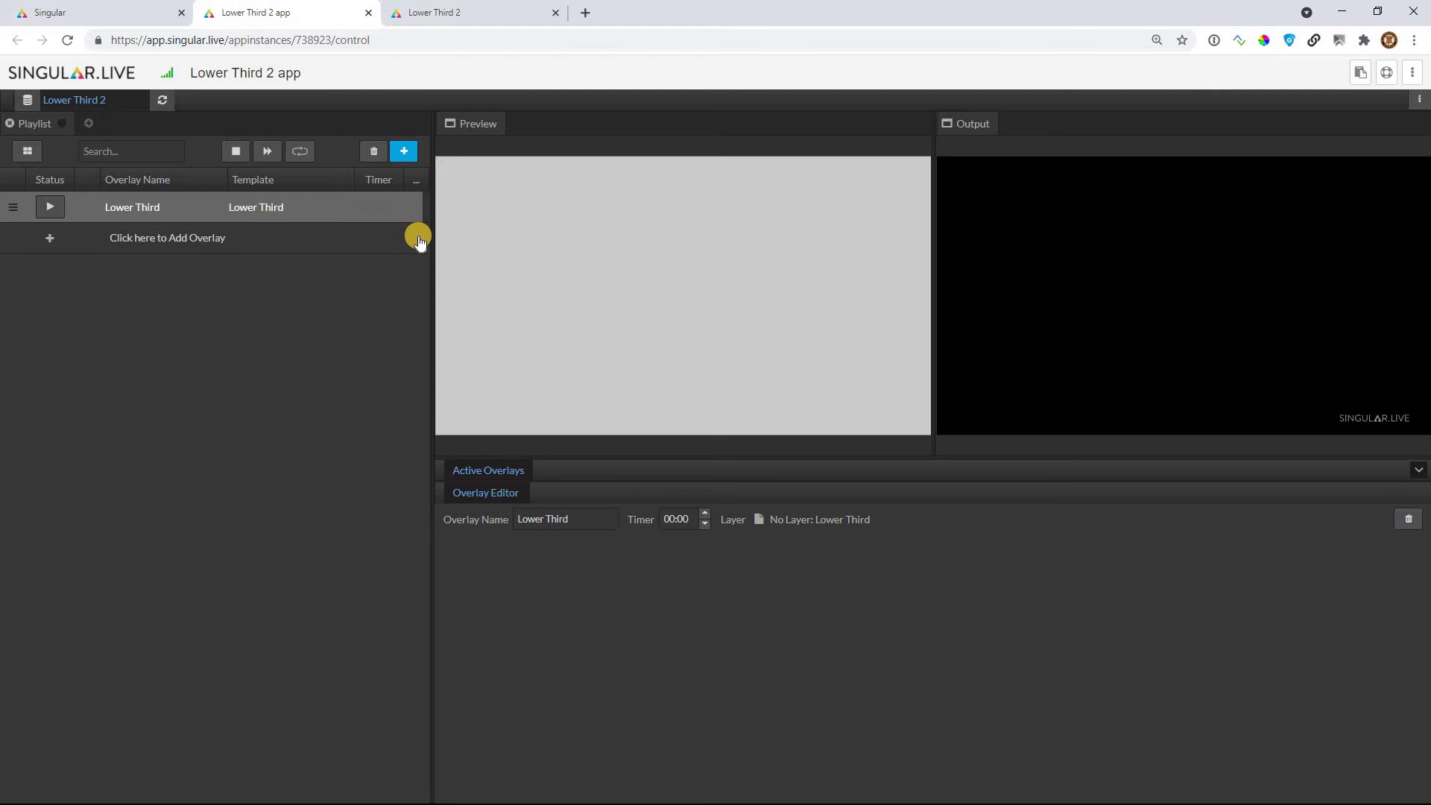
# - Delete the Image and Rectangle layers from the Lower Third 2 root
pyautogui.click(447, 12)
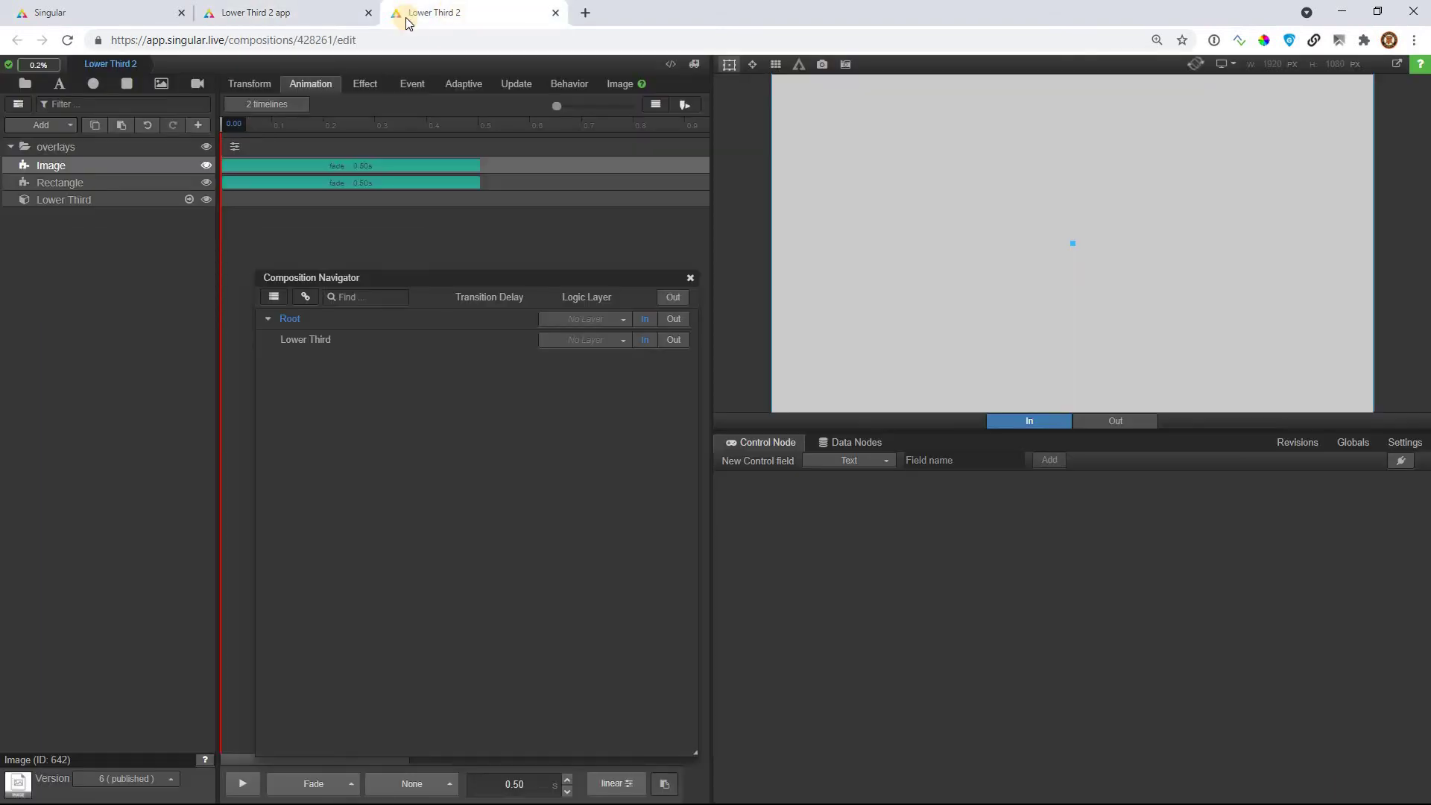
pyautogui.press('Delete')
pyautogui.click(140, 164)
pyautogui.press('Delete')
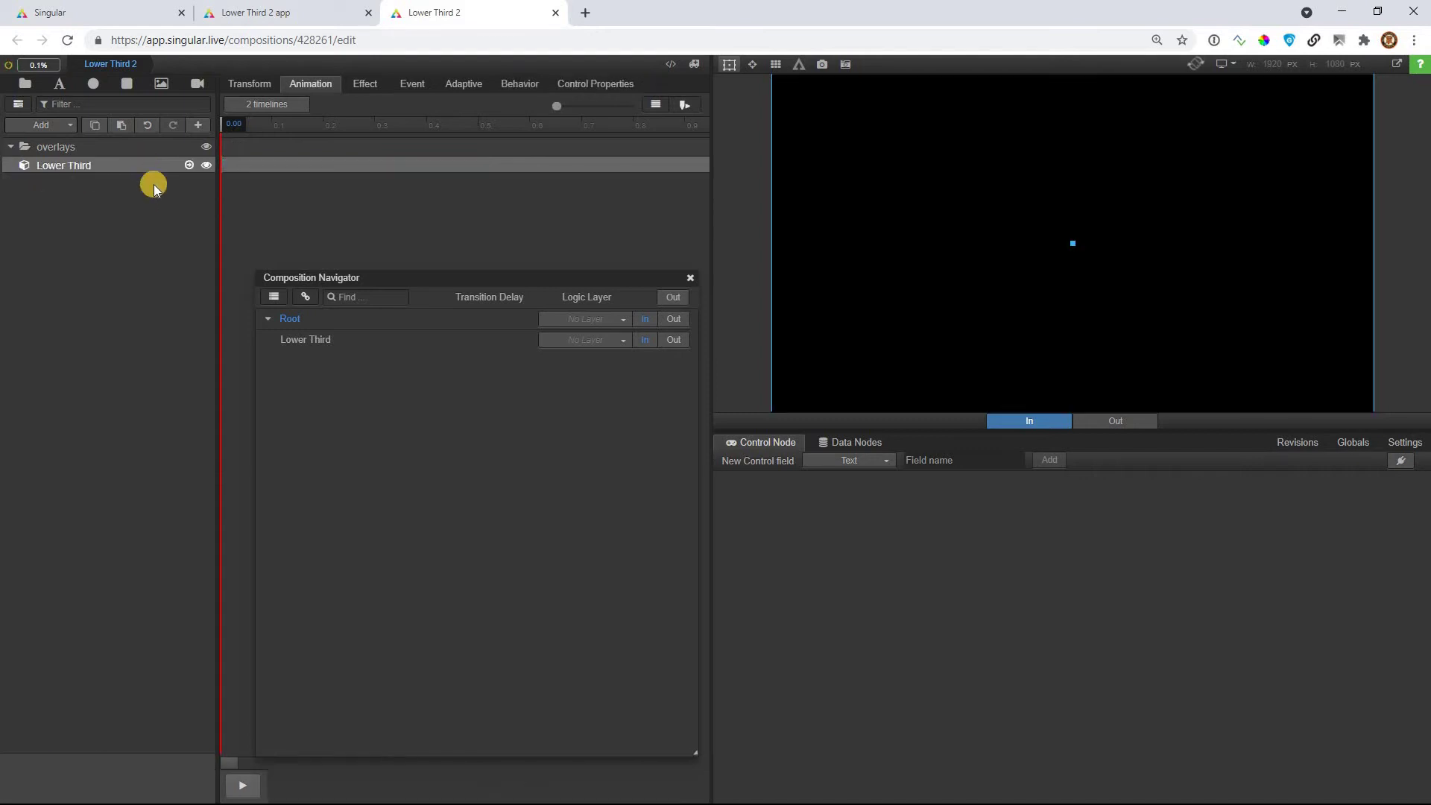
# - Enter Lower Third, select its Rectangle, preview the fade-in, and close the navigator
pyautogui.doubleClick(154, 170)
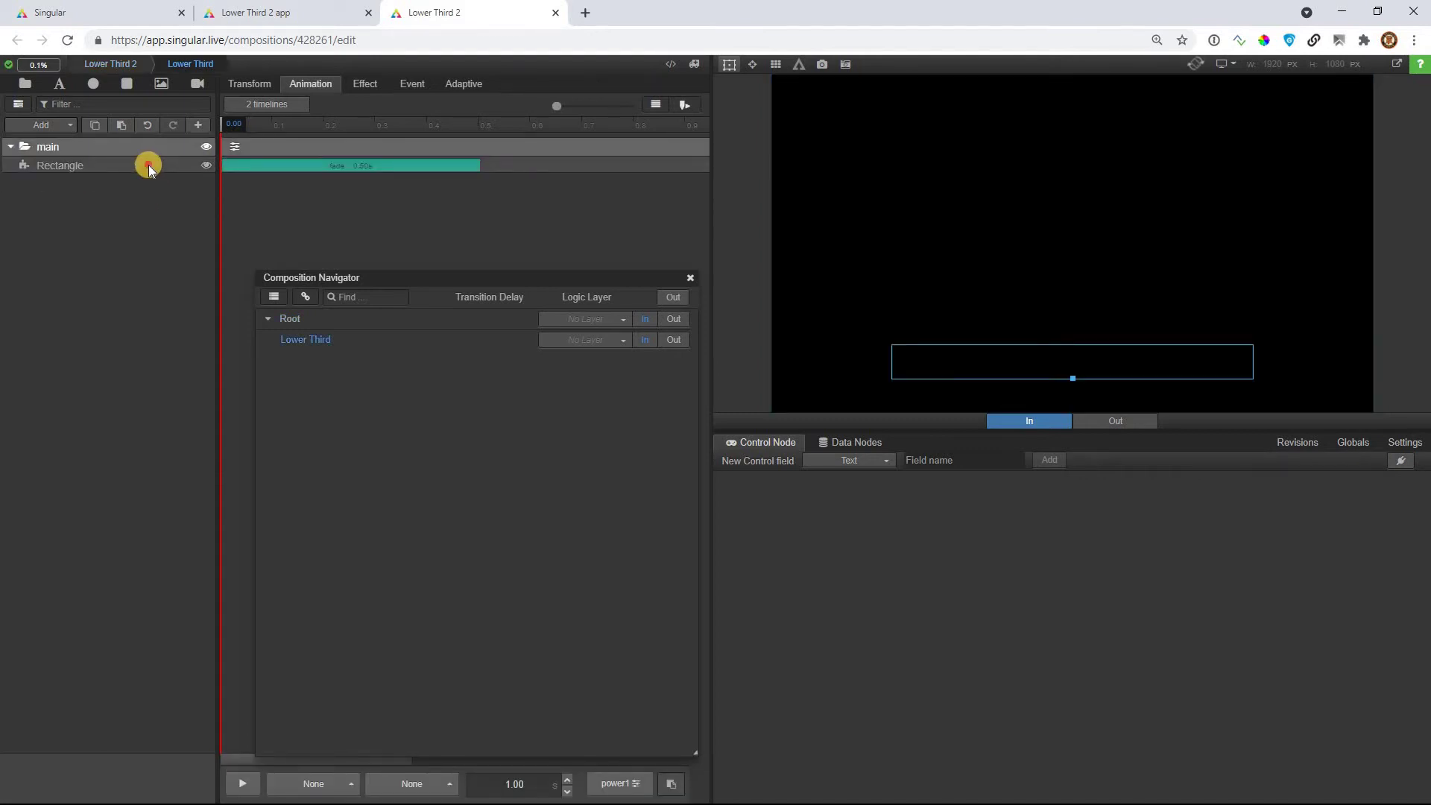
pyautogui.click(149, 166)
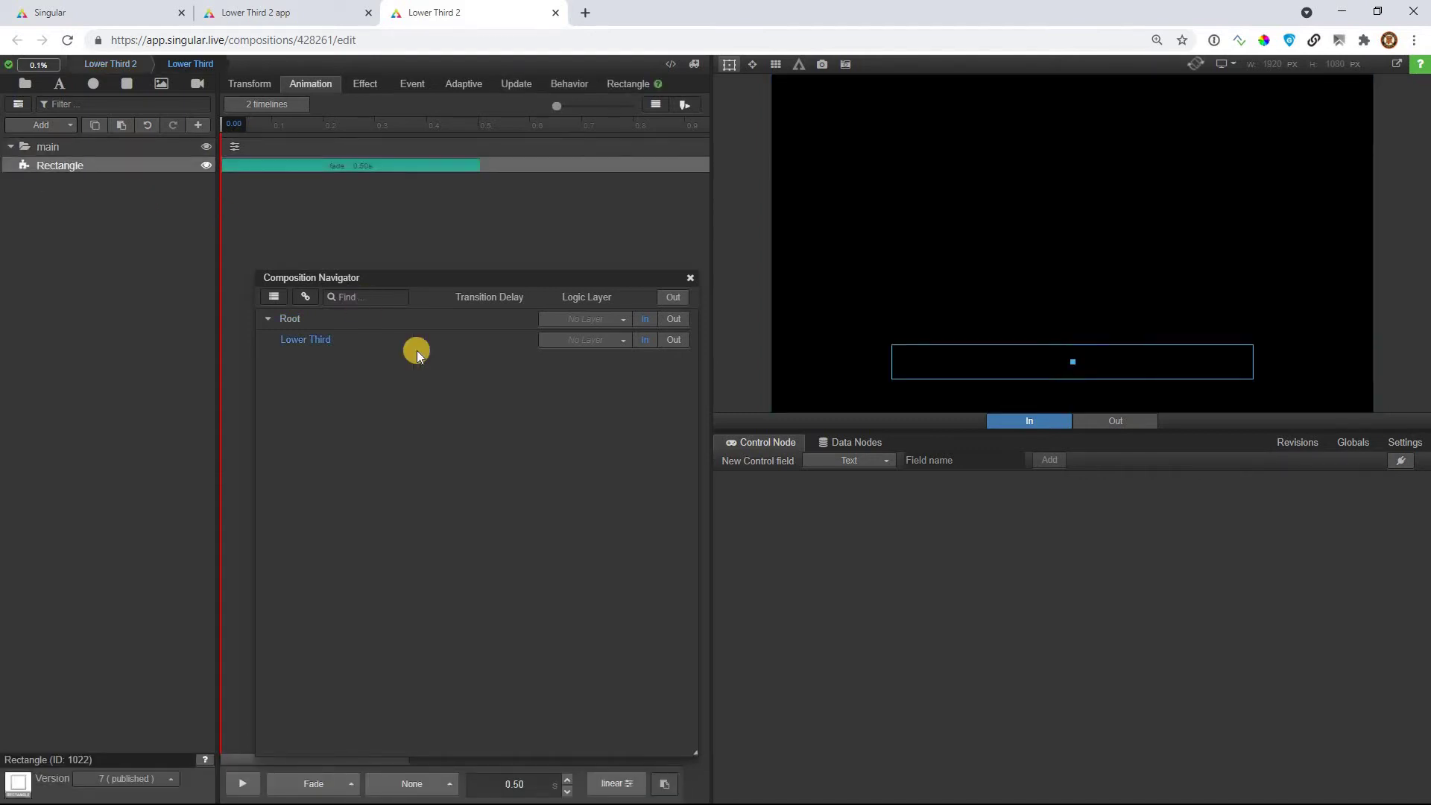
pyautogui.click(1110, 420)
pyautogui.click(1035, 422)
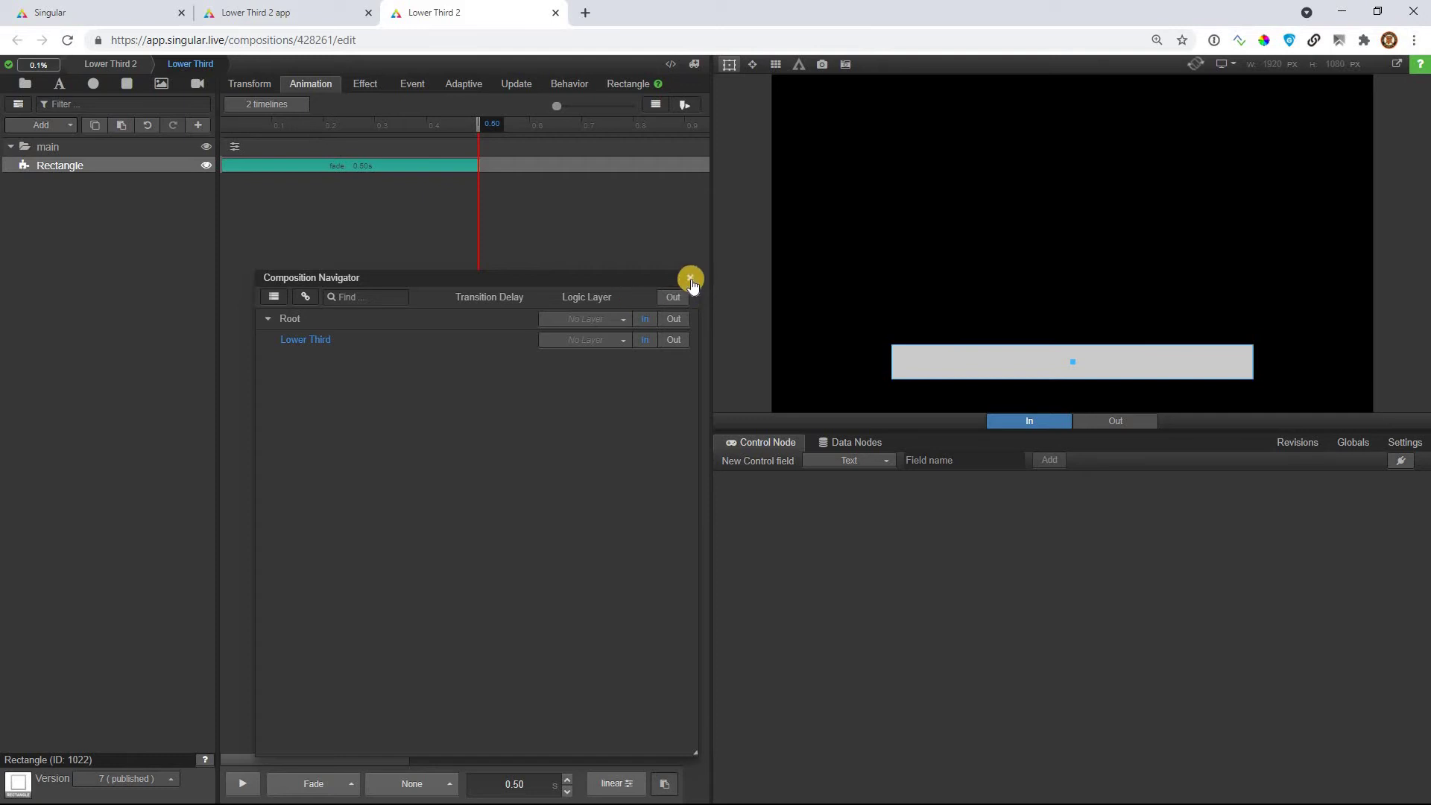
pyautogui.click(333, 120)
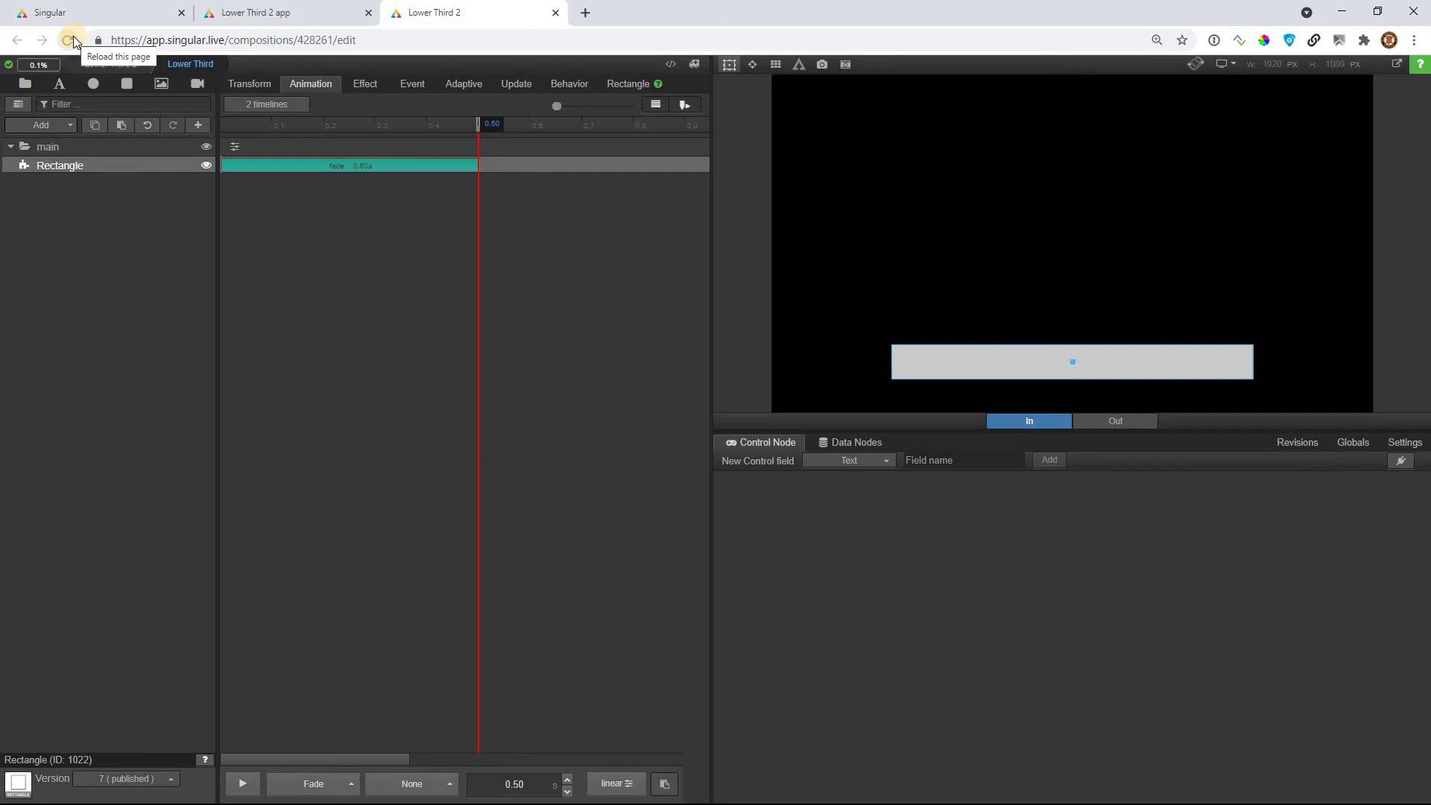
# - Rename the Rectangle layer to 'base'
pyautogui.doubleClick(110, 160)
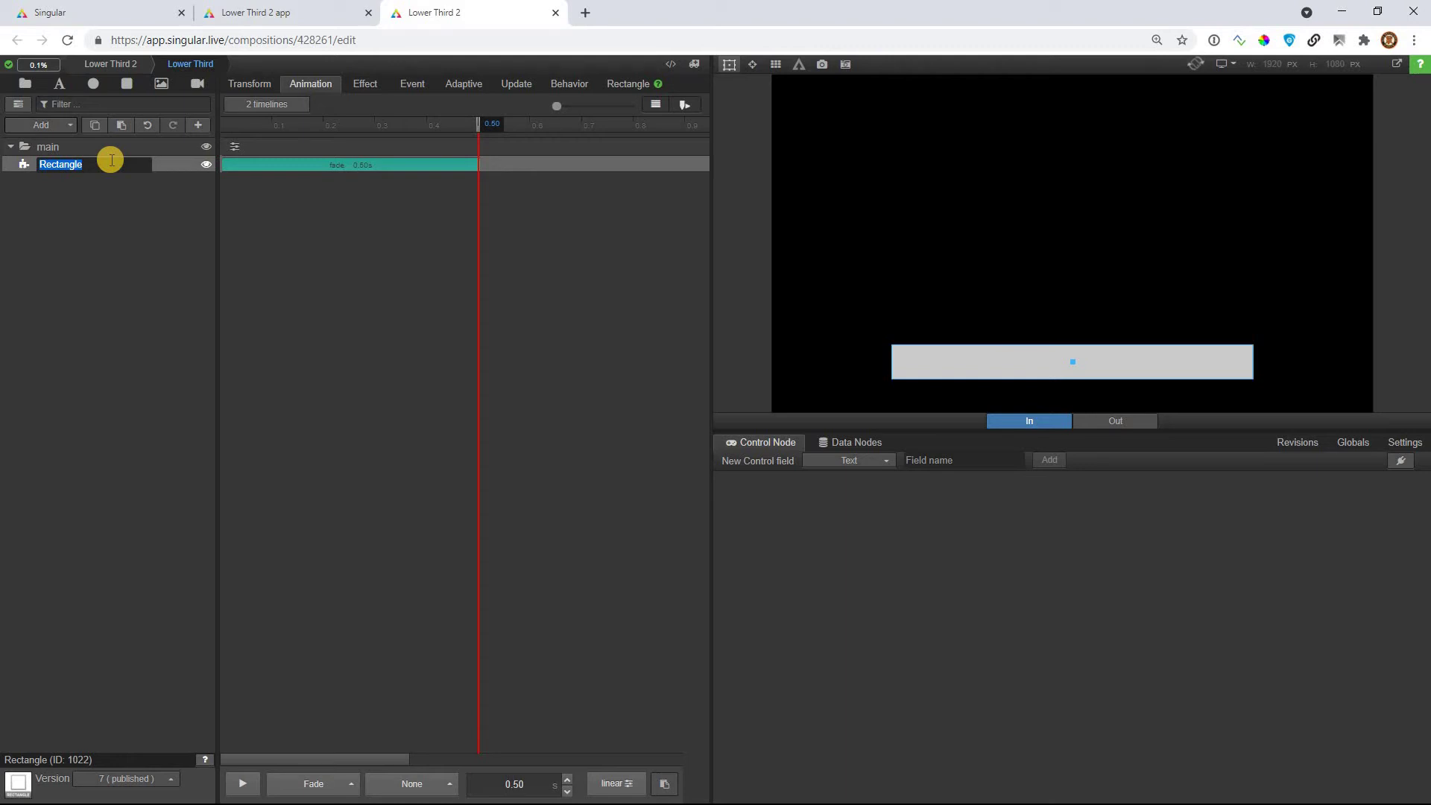
pyautogui.write('base')
pyautogui.press('Return')
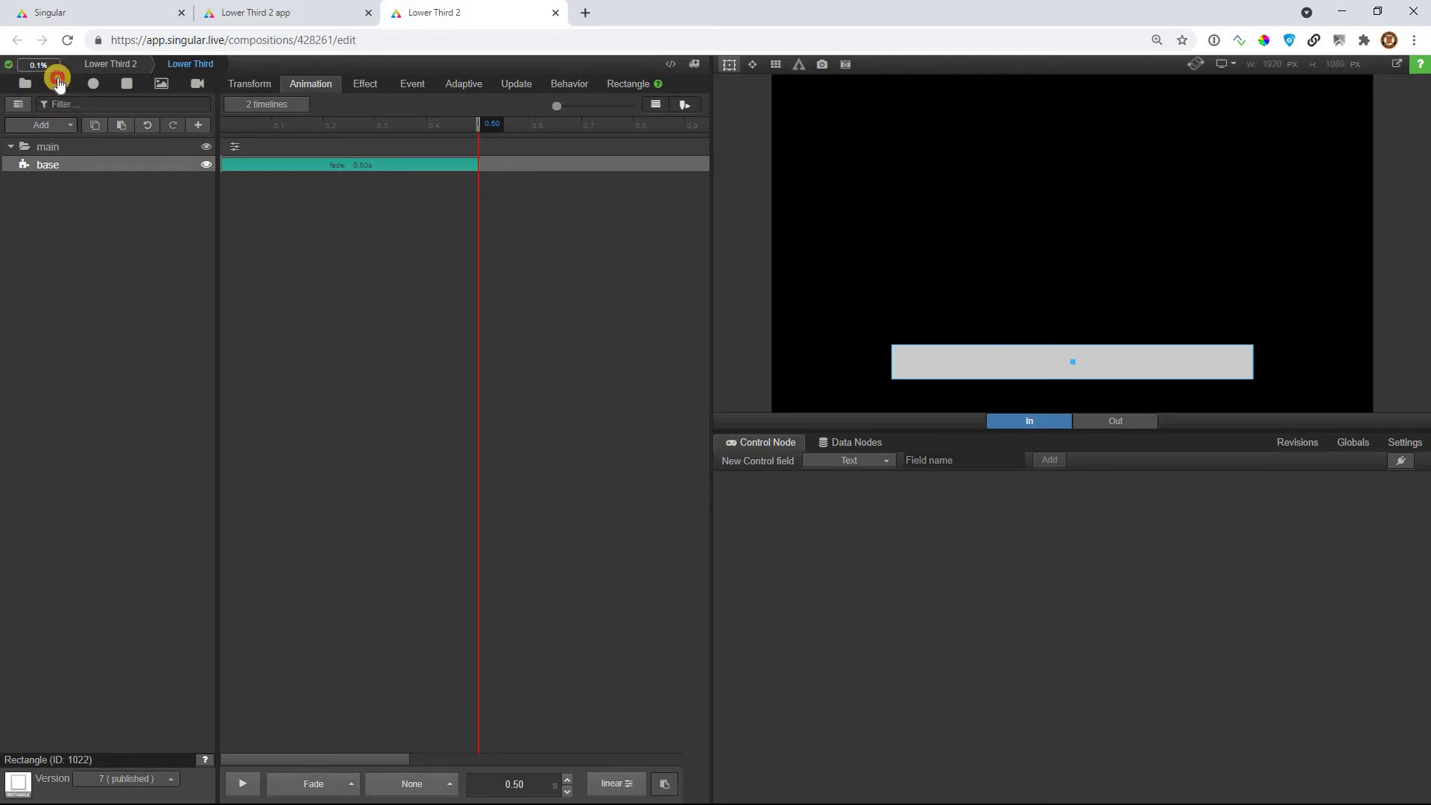
# - Add a Text layer above base, sized 100% by 100% with proportions unlocked
pyautogui.moveTo(59, 82); pyautogui.dragTo(83, 160)
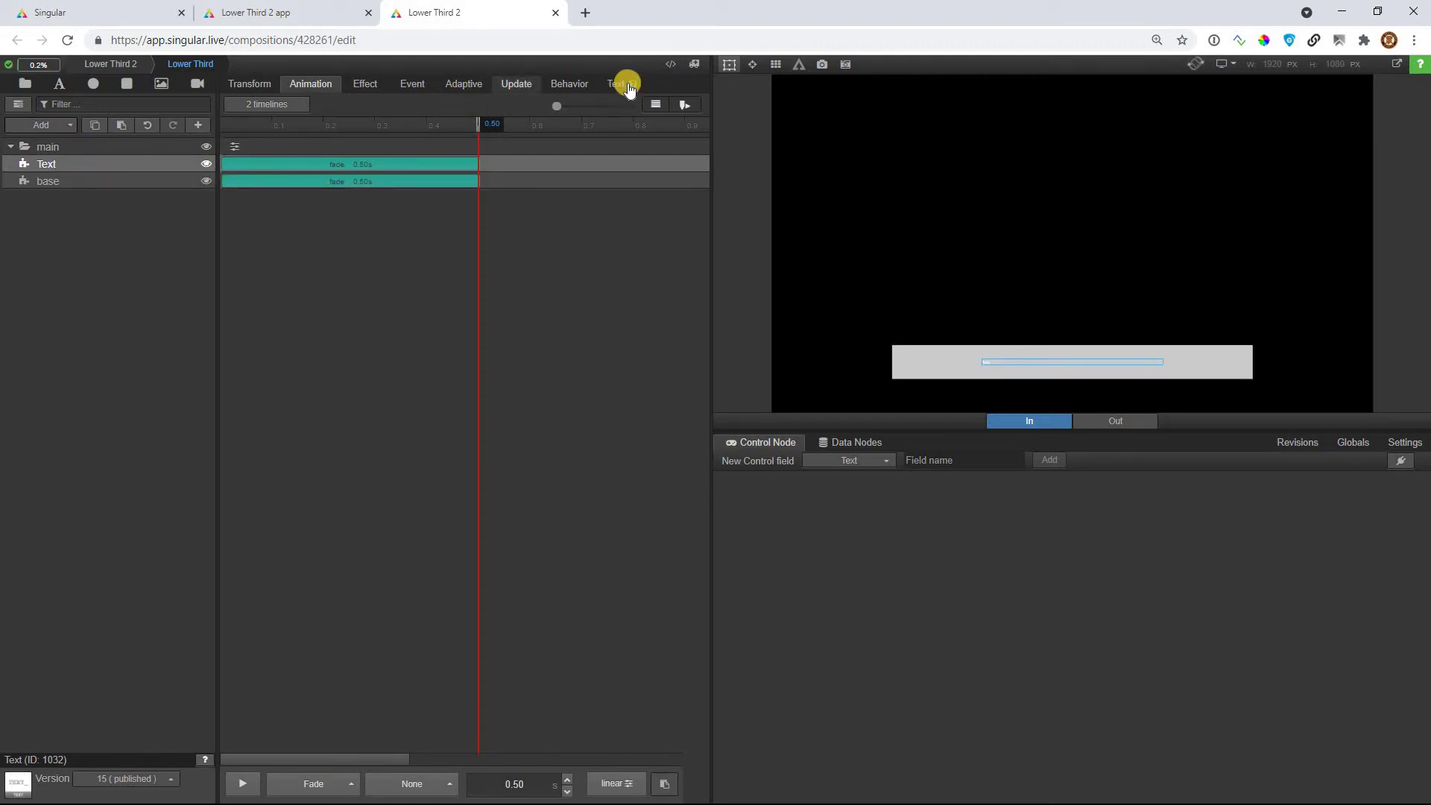
pyautogui.click(248, 84)
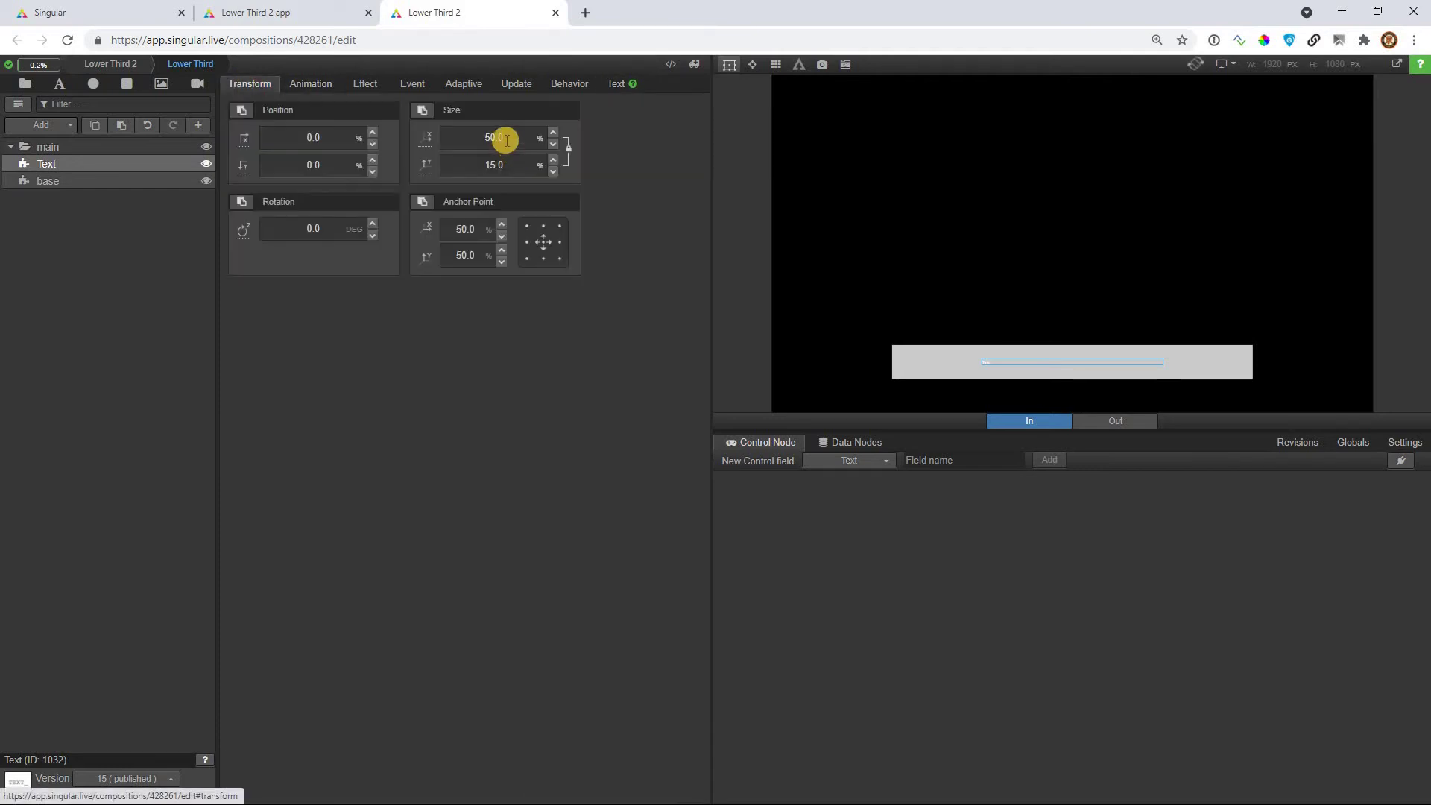
pyautogui.click(566, 148)
pyautogui.click(512, 144)
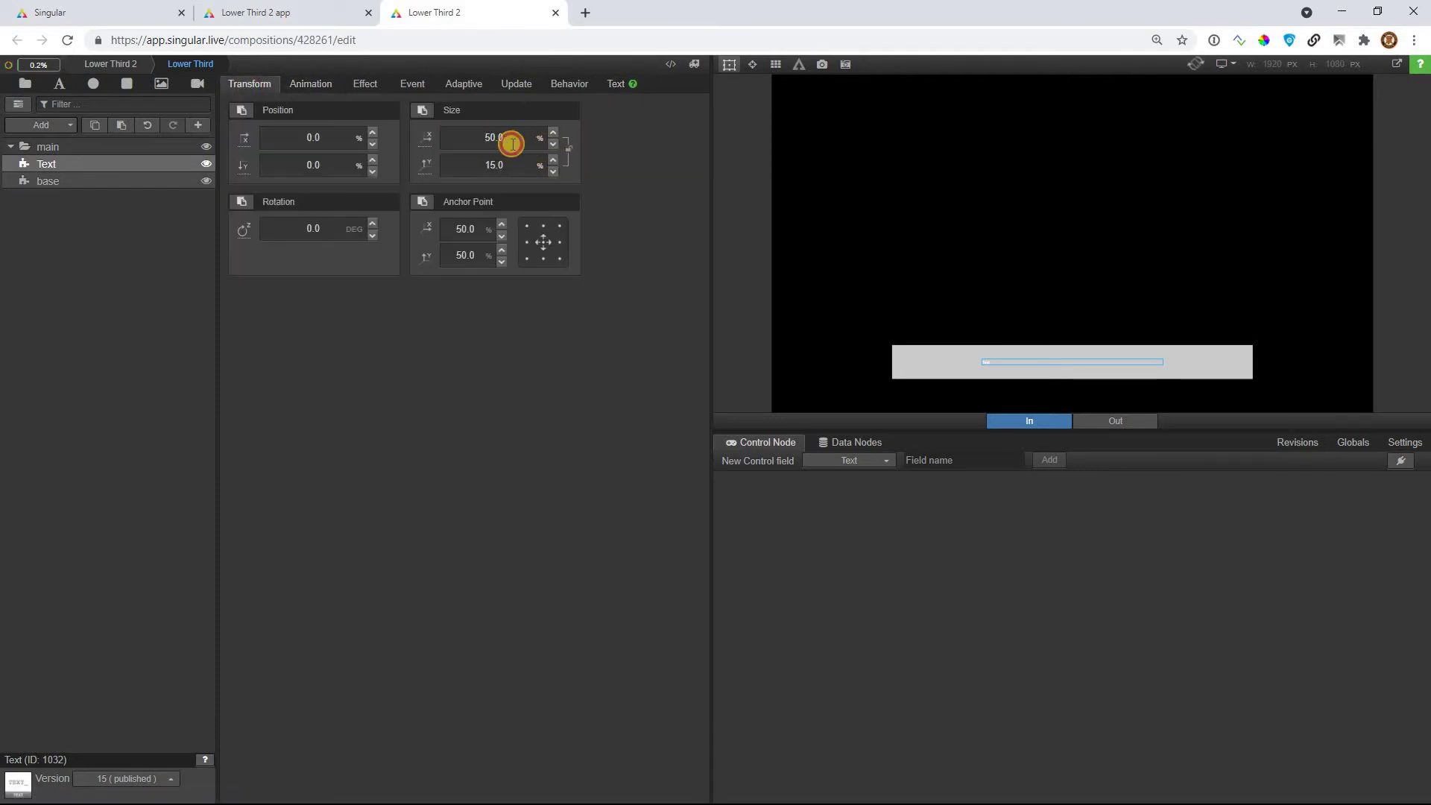
pyautogui.write('100')
pyautogui.press('Return')
pyautogui.click(519, 163)
pyautogui.write('100')
pyautogui.press('Return')
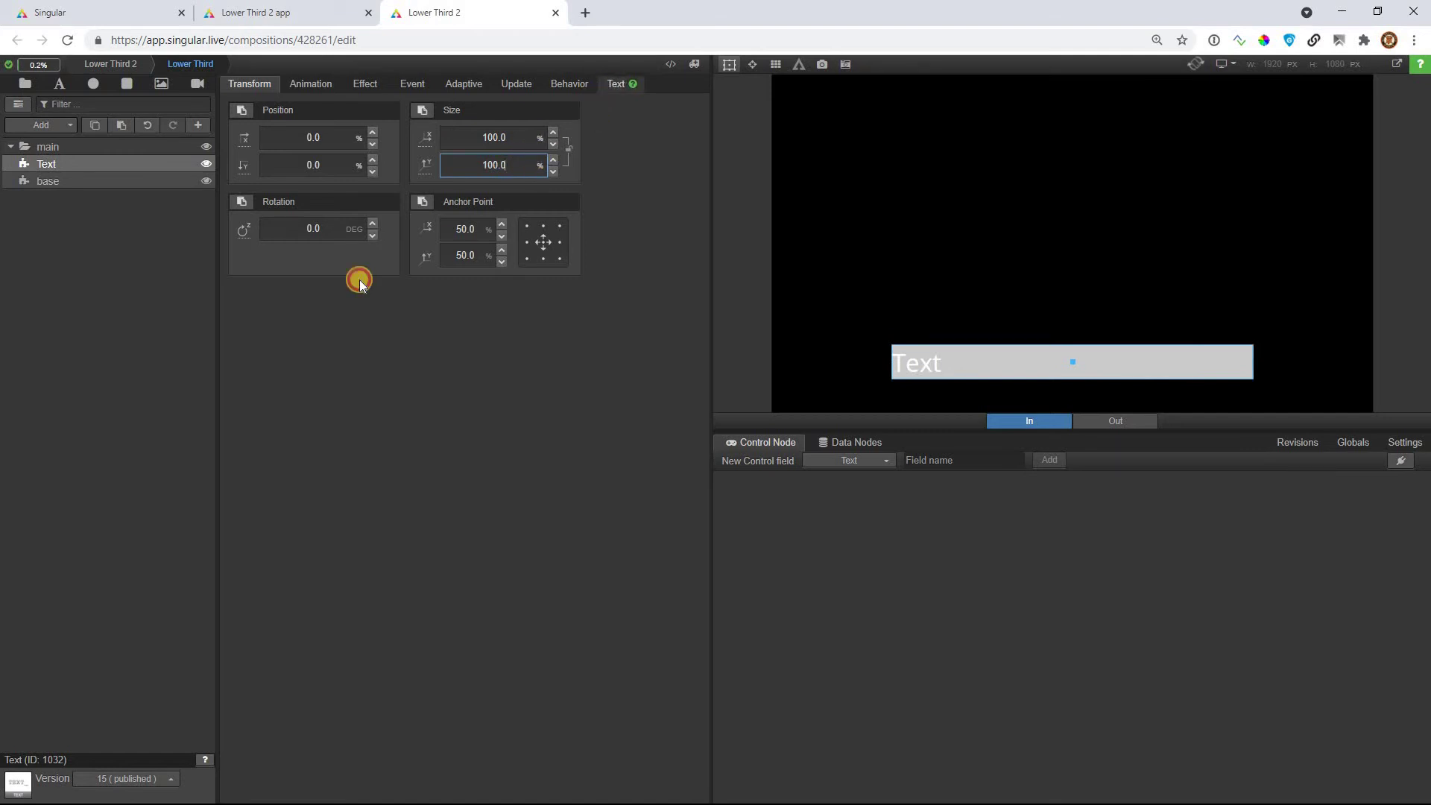
# - Make the text colour black (#000000) and centre-align it
pyautogui.click(323, 380)
pyautogui.click(348, 272)
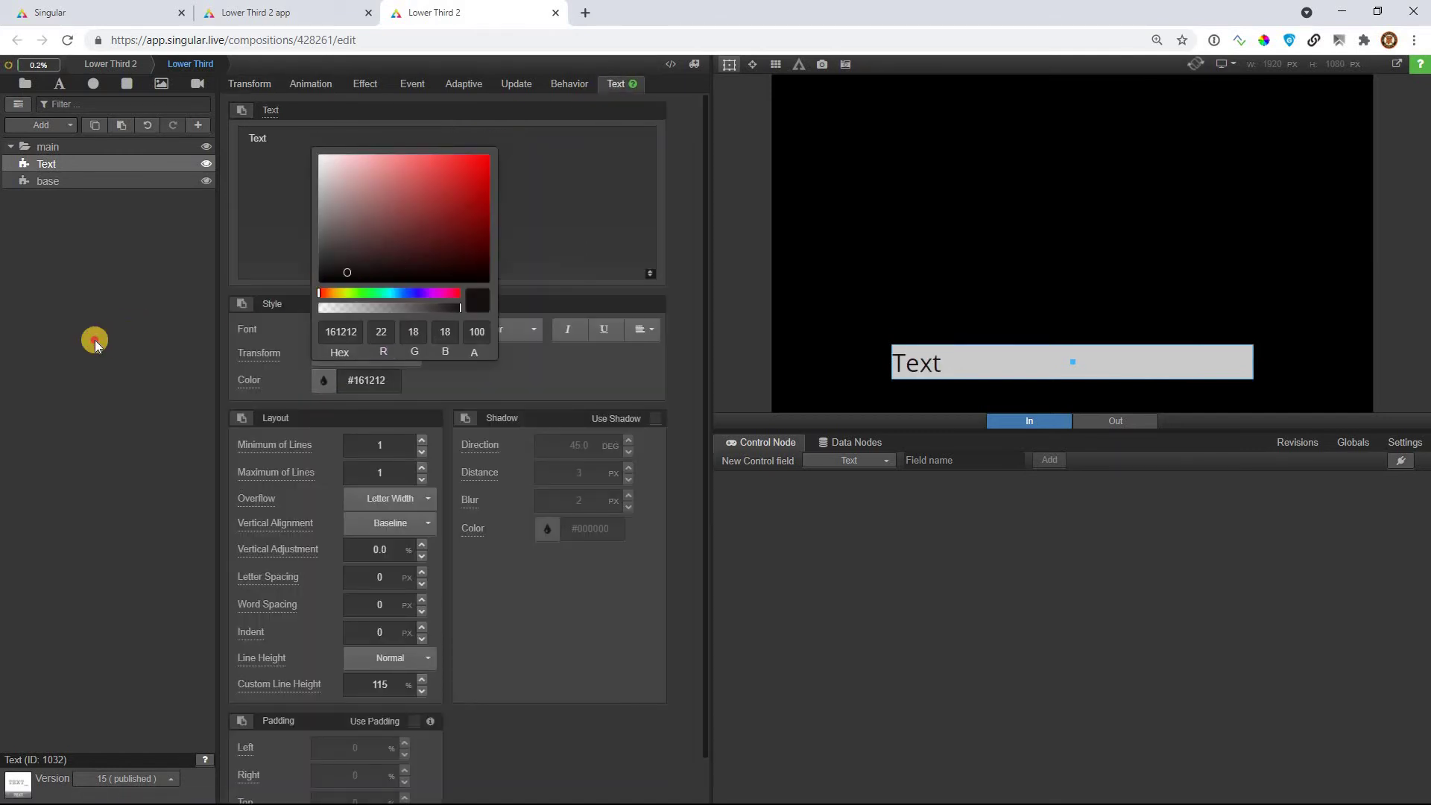
pyautogui.click(642, 329)
pyautogui.click(643, 329)
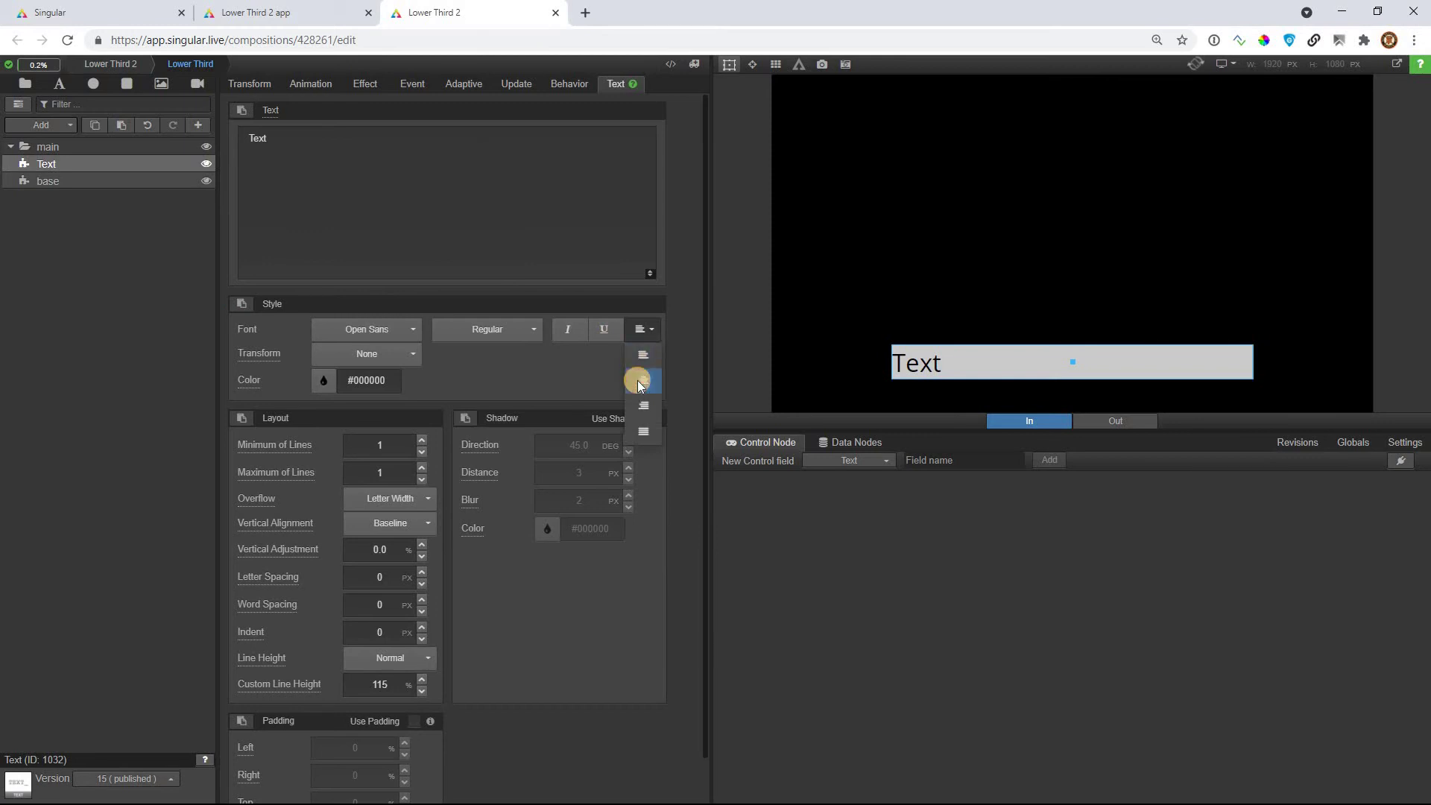
pyautogui.click(637, 382)
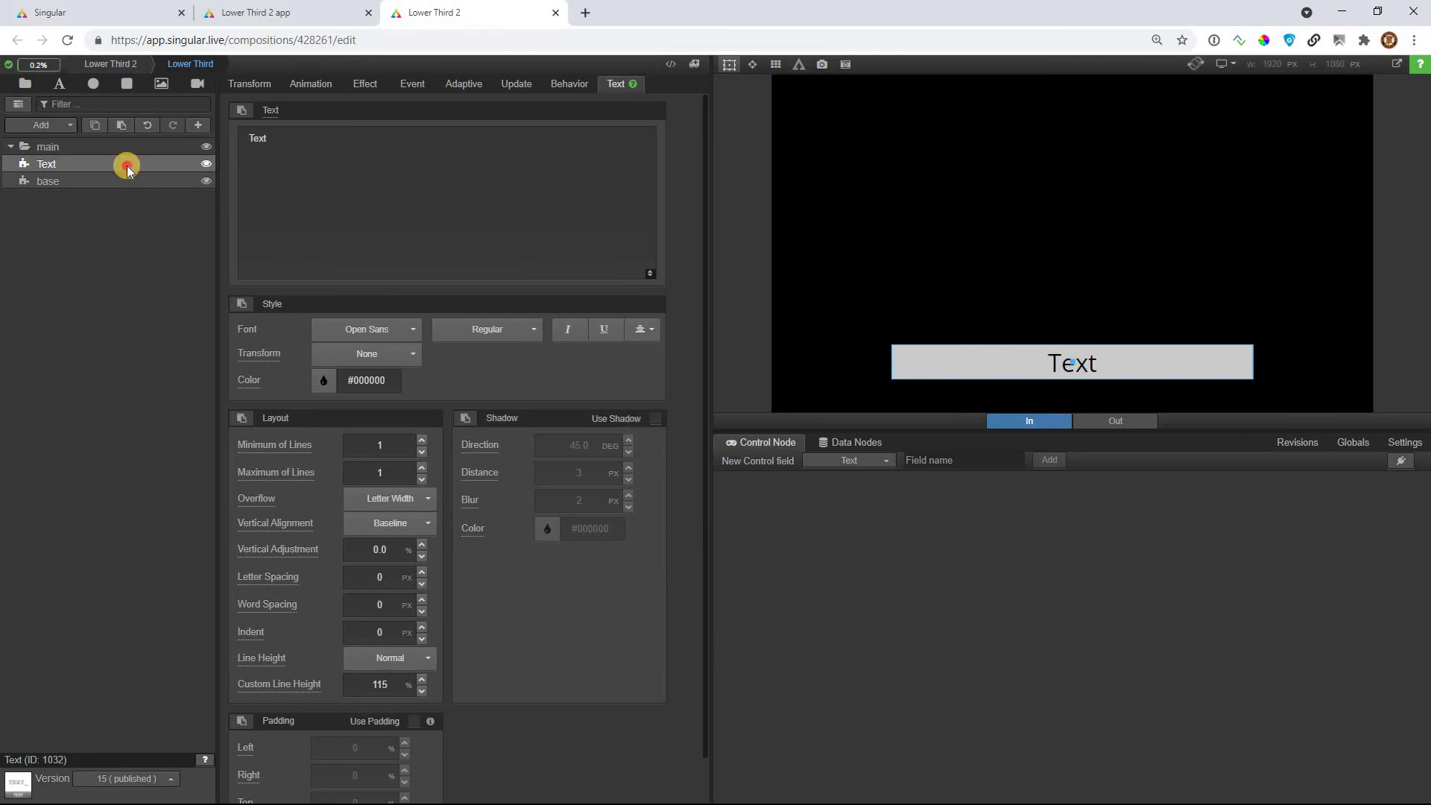
# - Link the text content to a new Text control field, then refresh the Lower Third 2 app
pyautogui.click(270, 110)
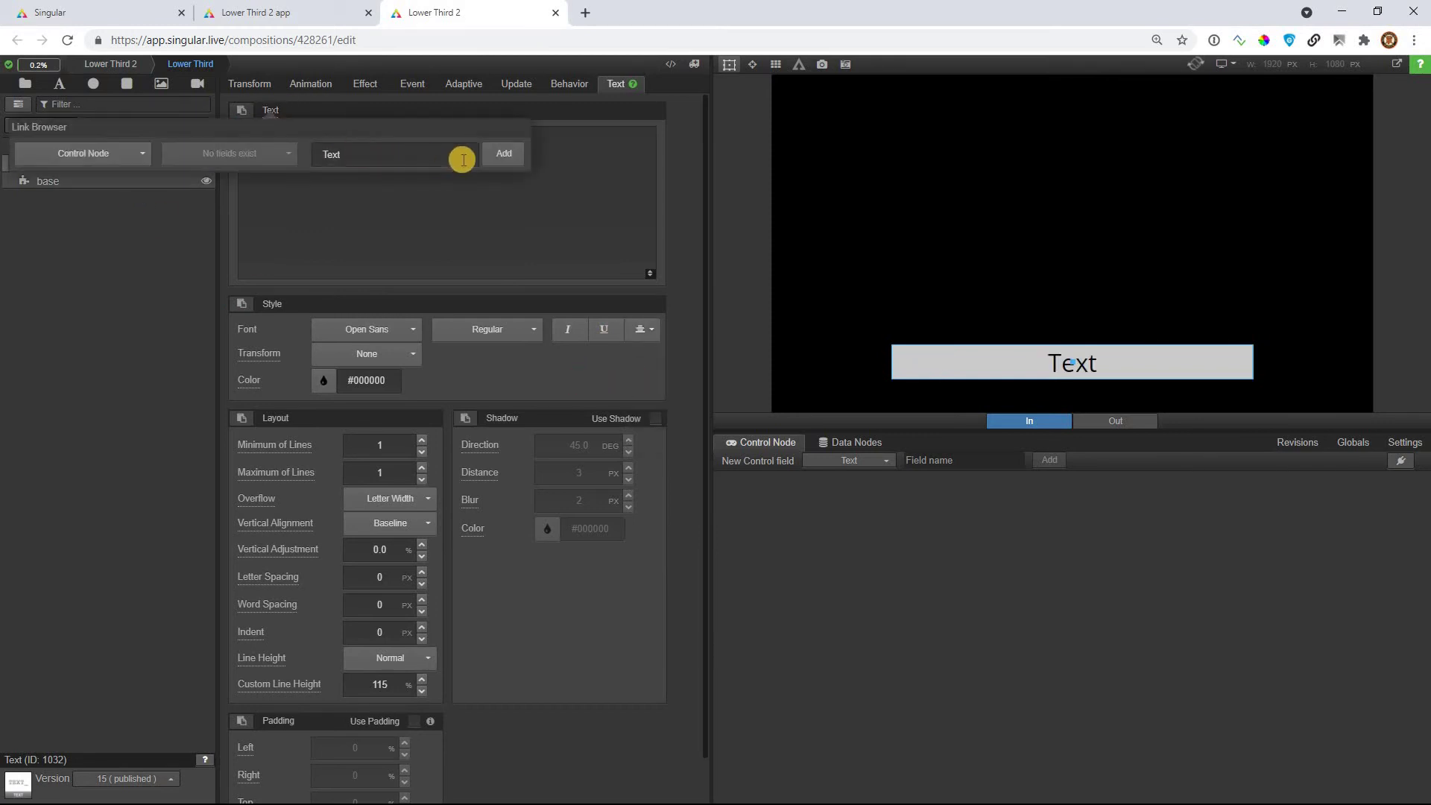
pyautogui.click(488, 157)
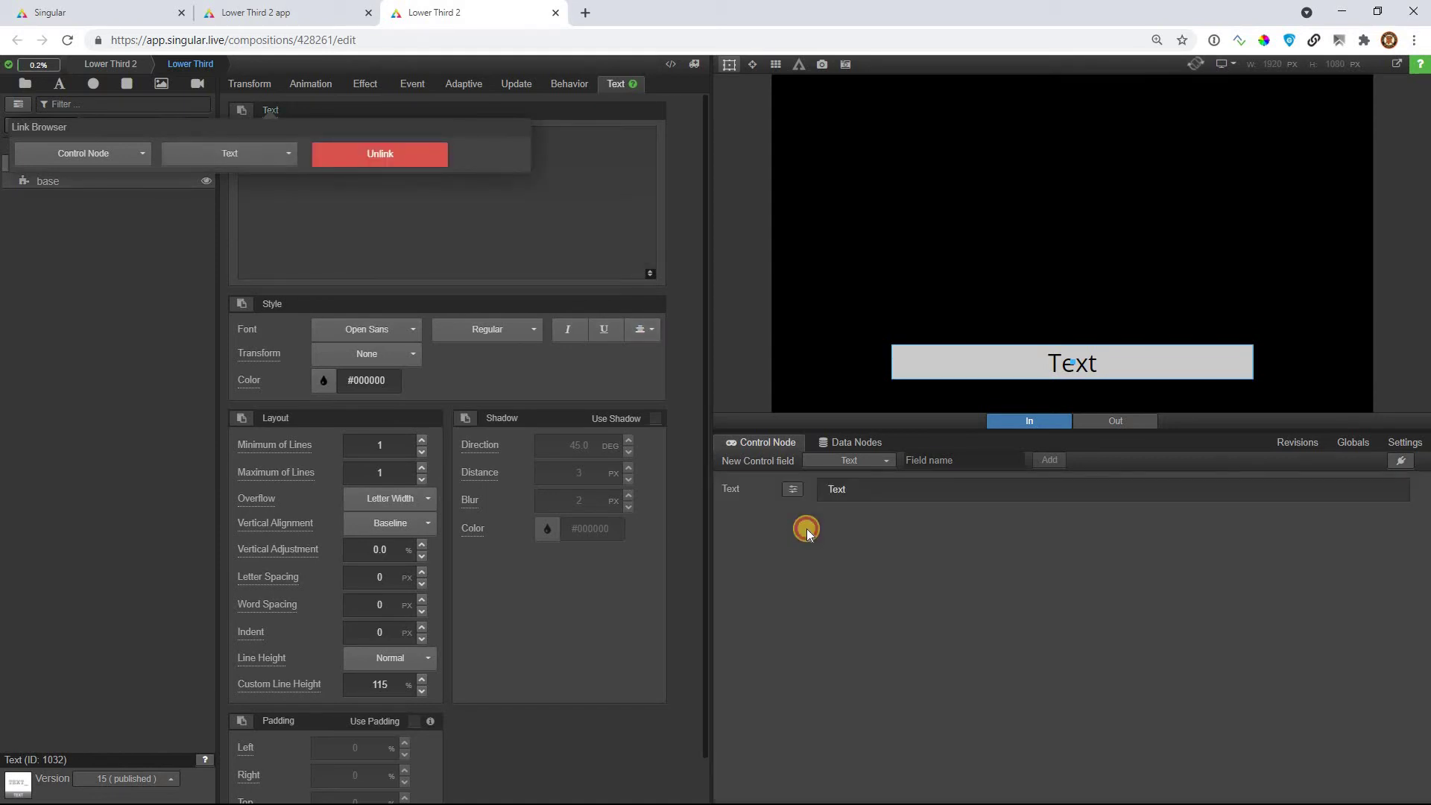
pyautogui.click(307, 14)
pyautogui.click(164, 101)
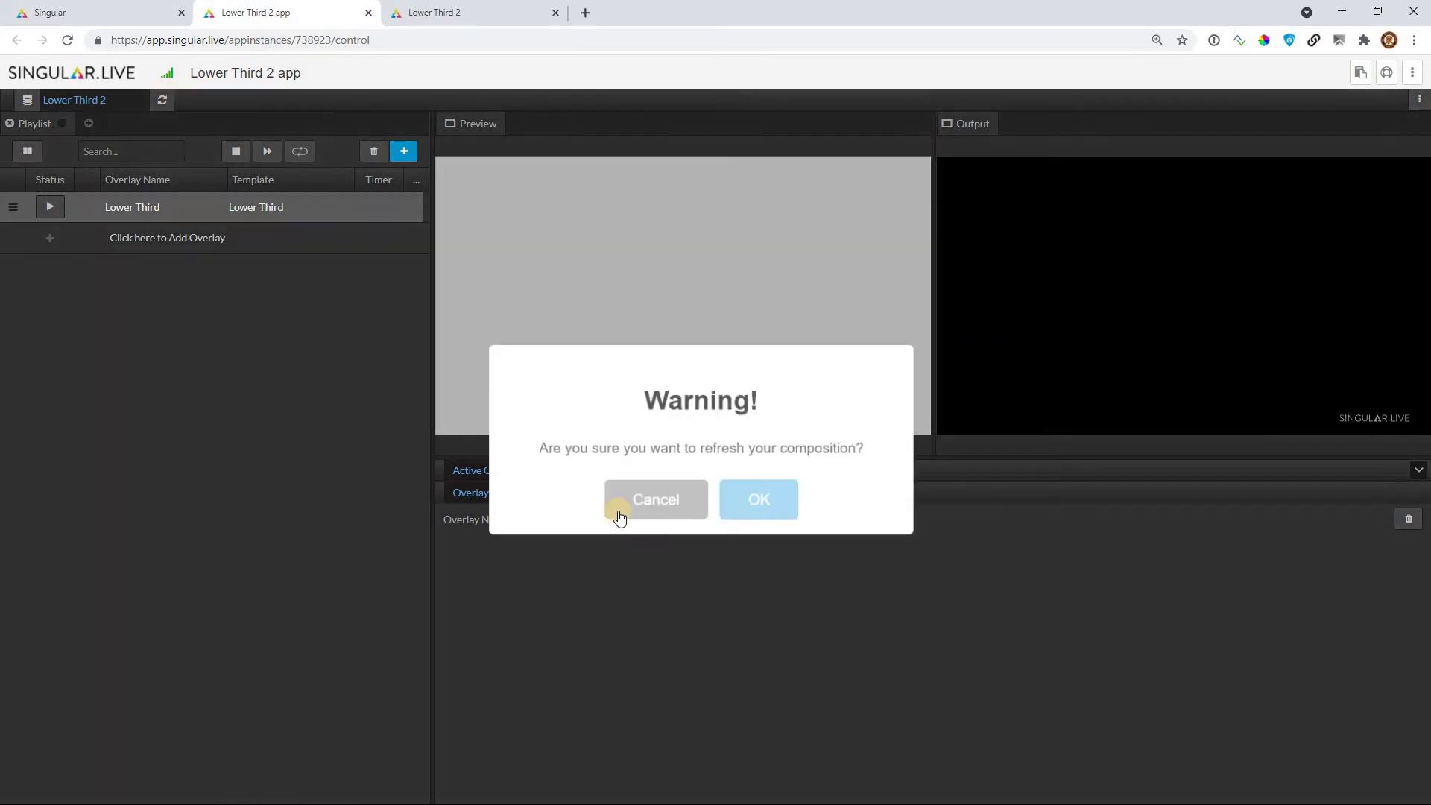
# - Confirm the refresh, enter a person's name in the Lower Third overlay's Text field, and play it
pyautogui.click(727, 498)
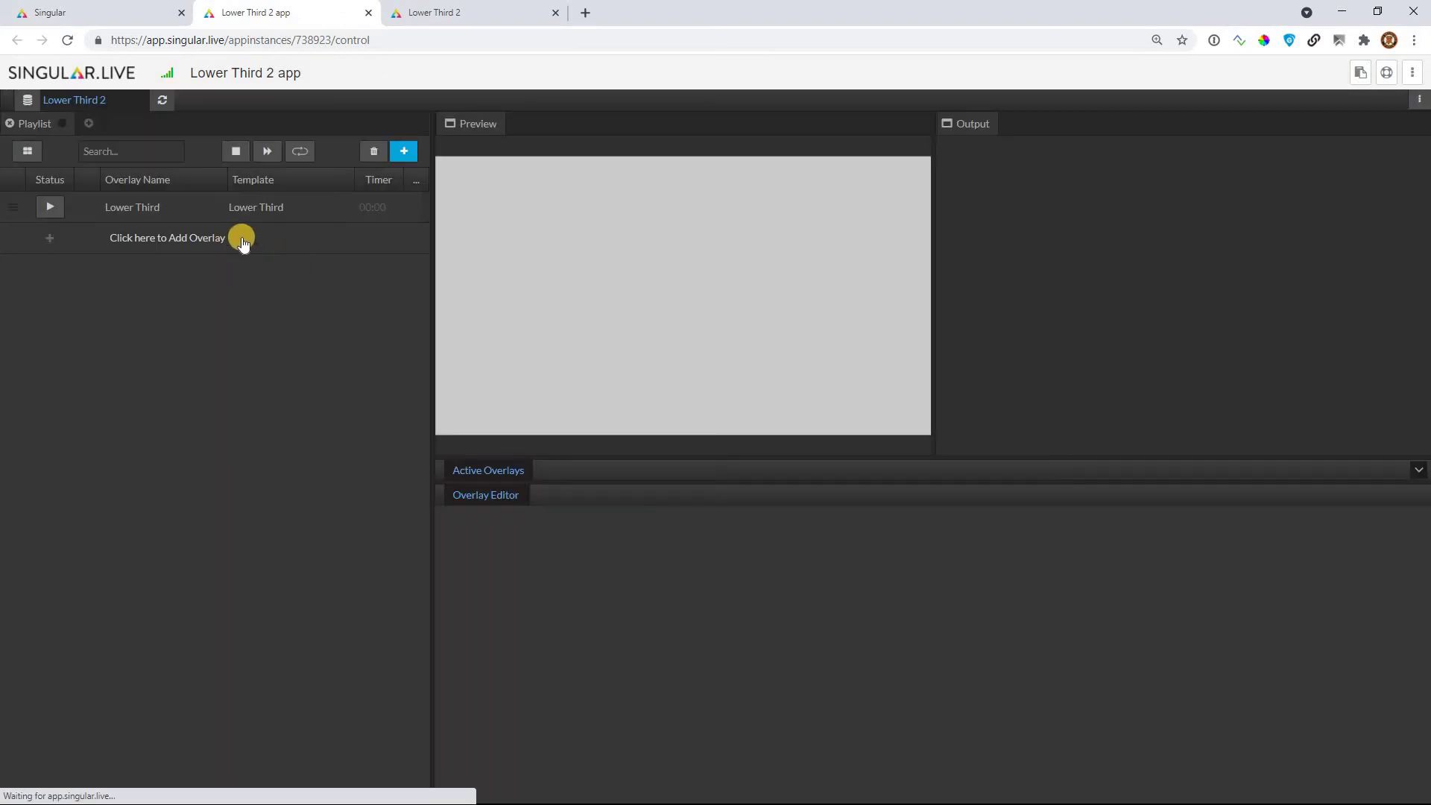
pyautogui.click(205, 206)
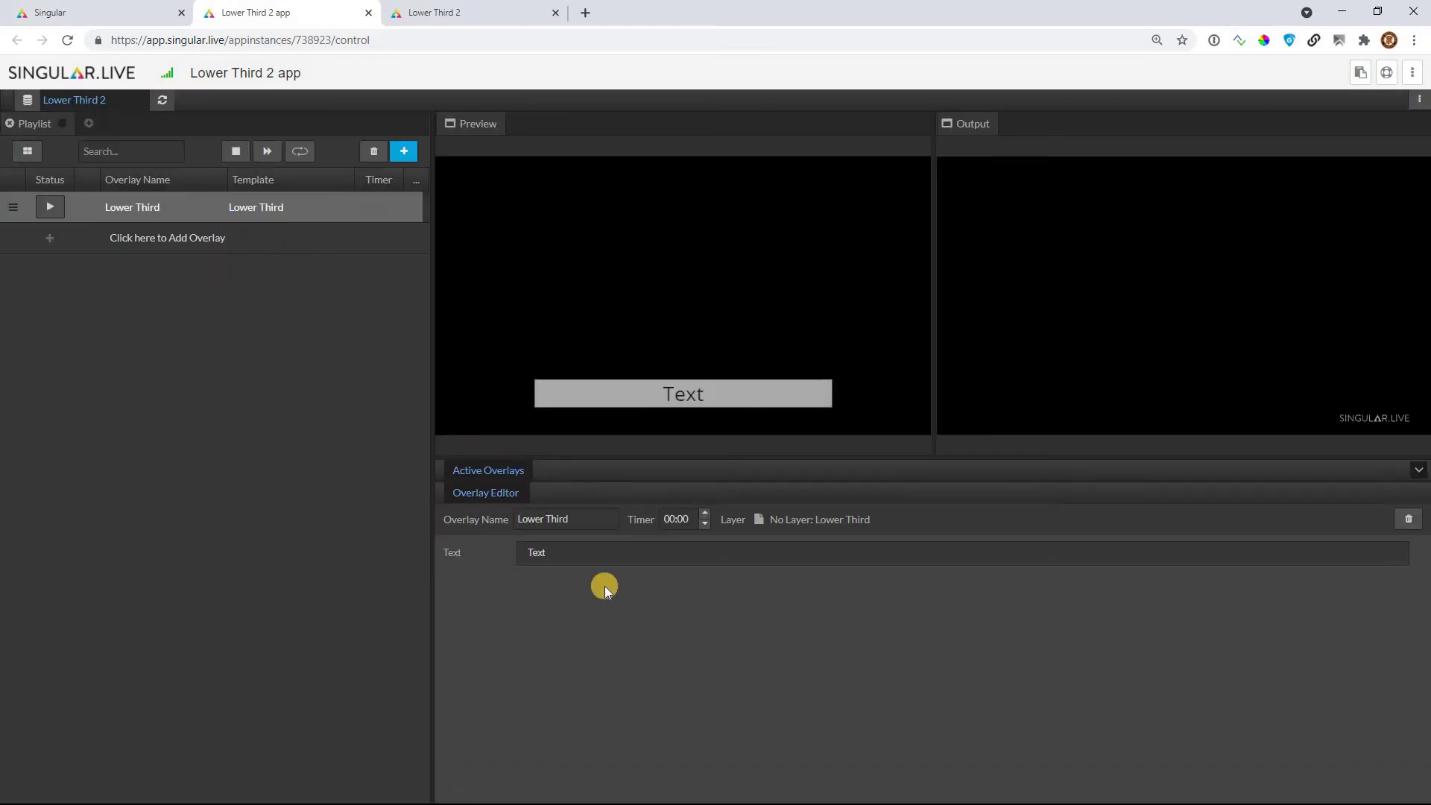
pyautogui.doubleClick(588, 550)
pyautogui.write('STEVEN')
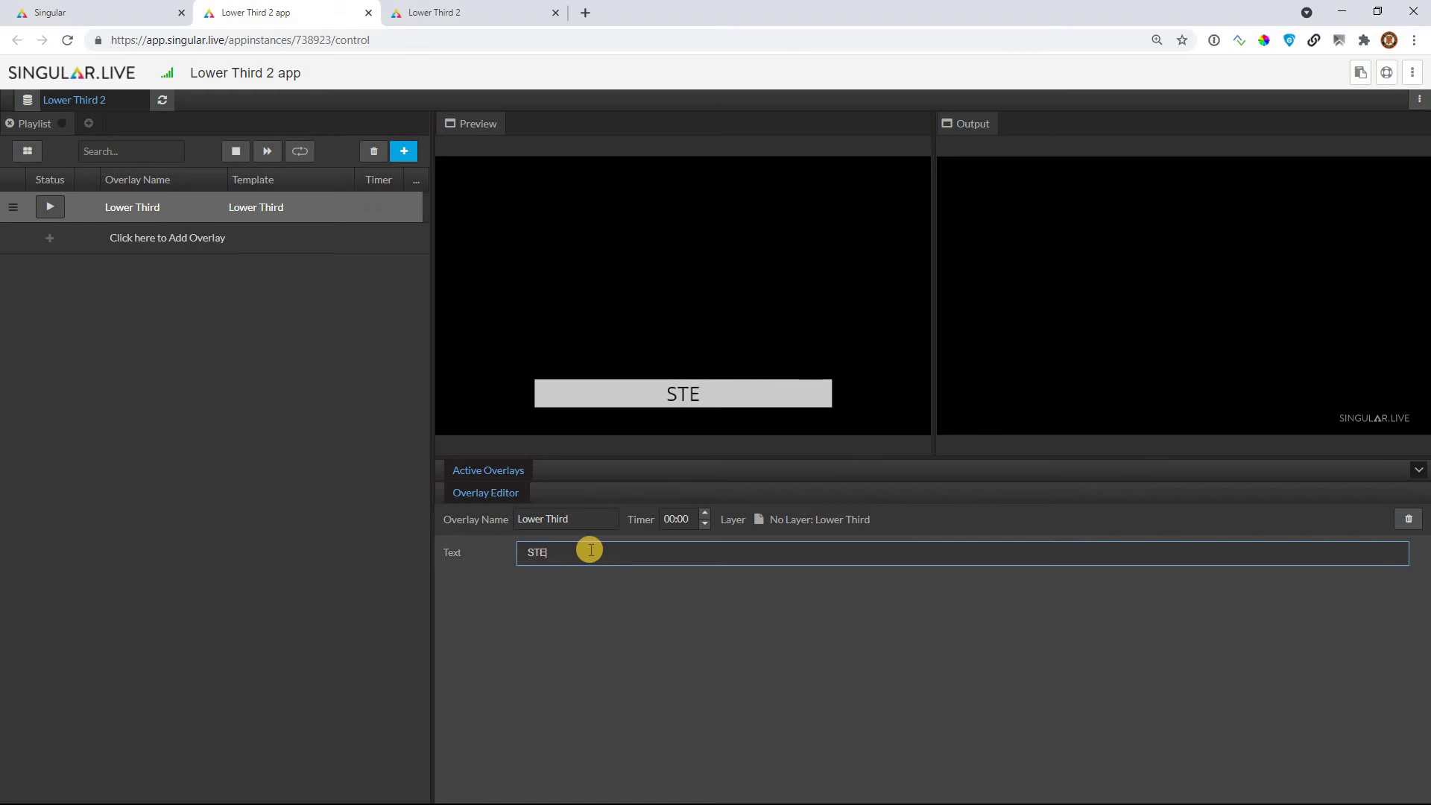
pyautogui.click(50, 208)
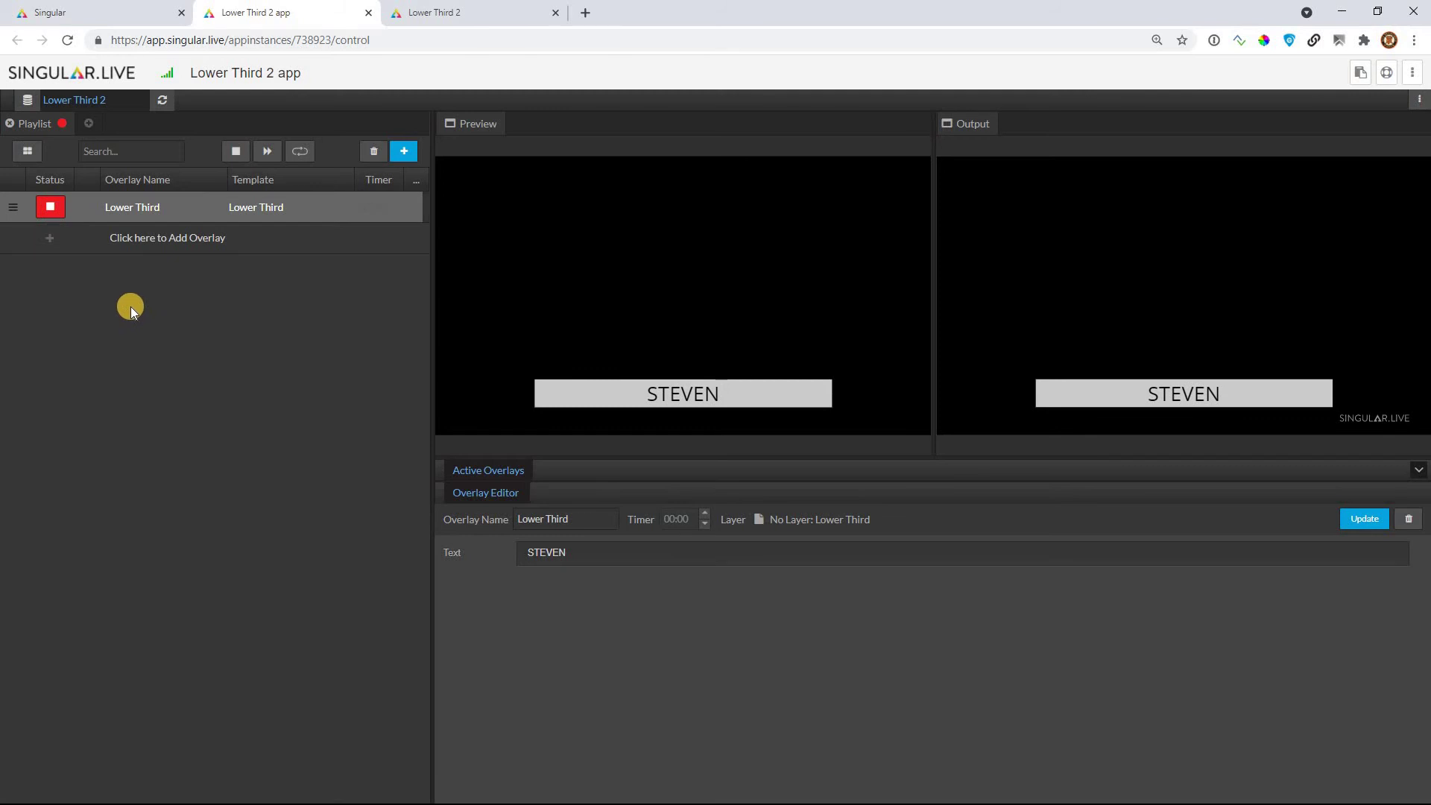
# - In the parent Lower Third 2 composition, rename the Lower Third sub-composition to 'Lower Third 1'
pyautogui.click(478, 14)
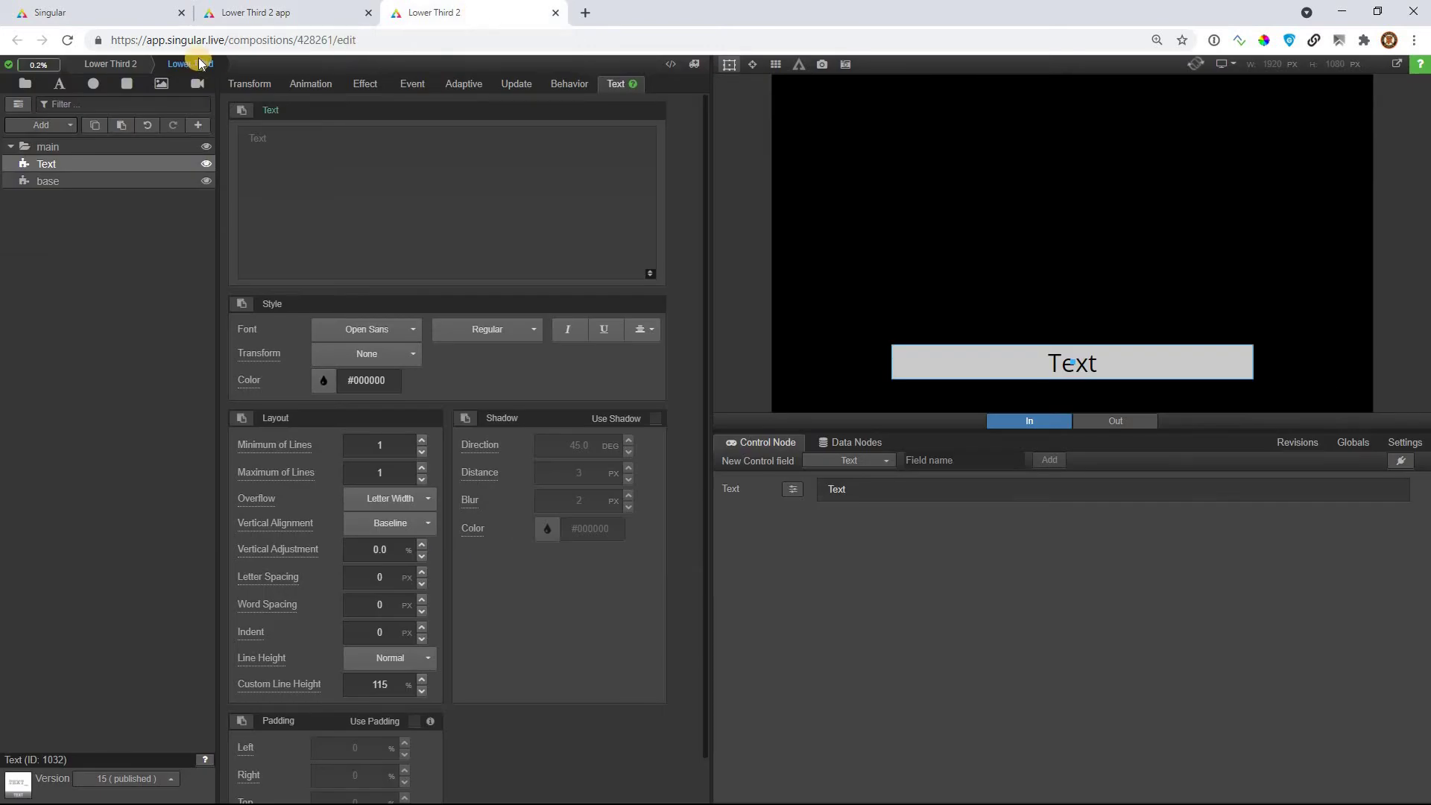
pyautogui.click(117, 66)
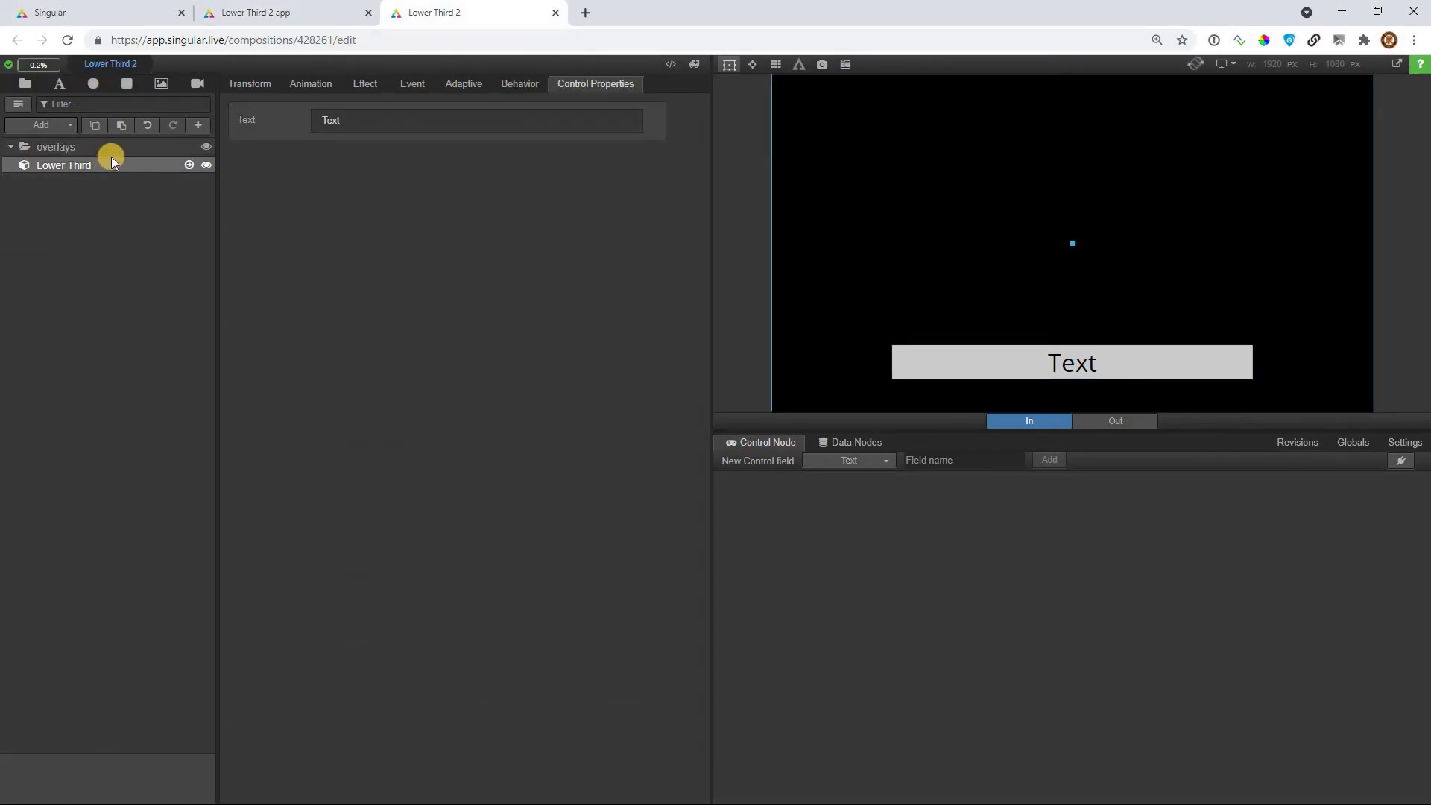
pyautogui.doubleClick(110, 156)
pyautogui.press('End')
pyautogui.write('1')
pyautogui.press('Return')
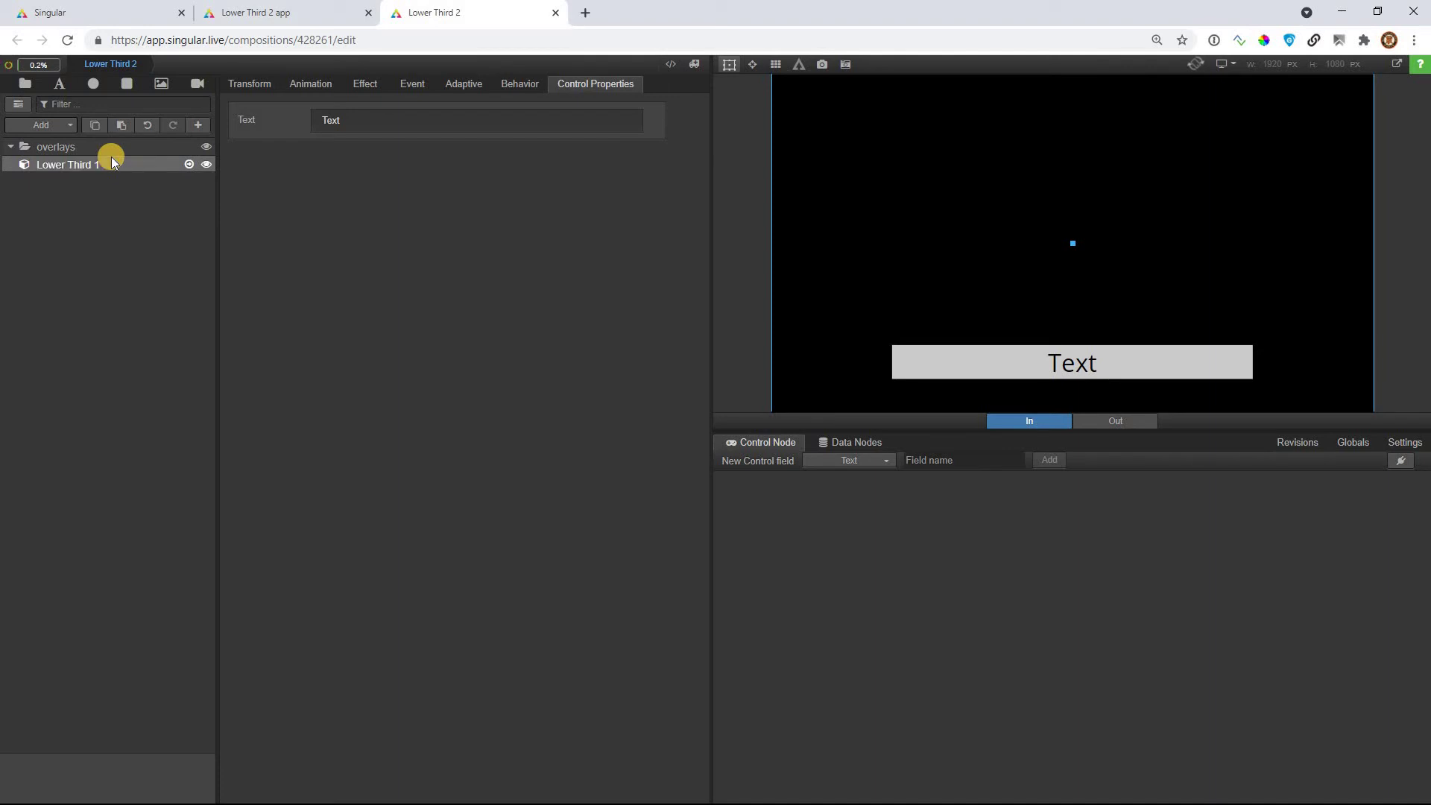
pyautogui.click(317, 13)
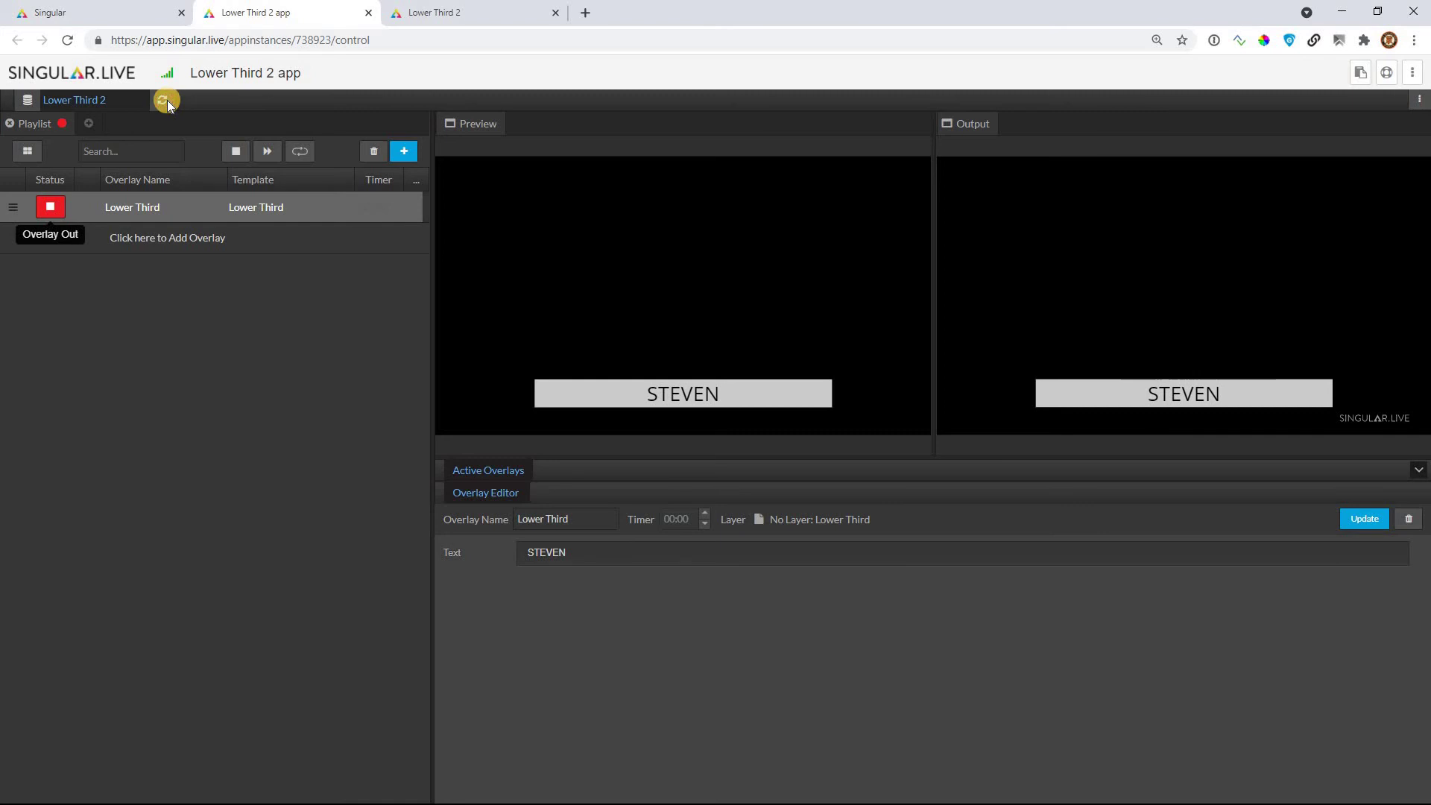
# - Refresh the control app and delete the outdated Lower Third page, leaving the playlist empty
pyautogui.click(166, 100)
pyautogui.click(754, 494)
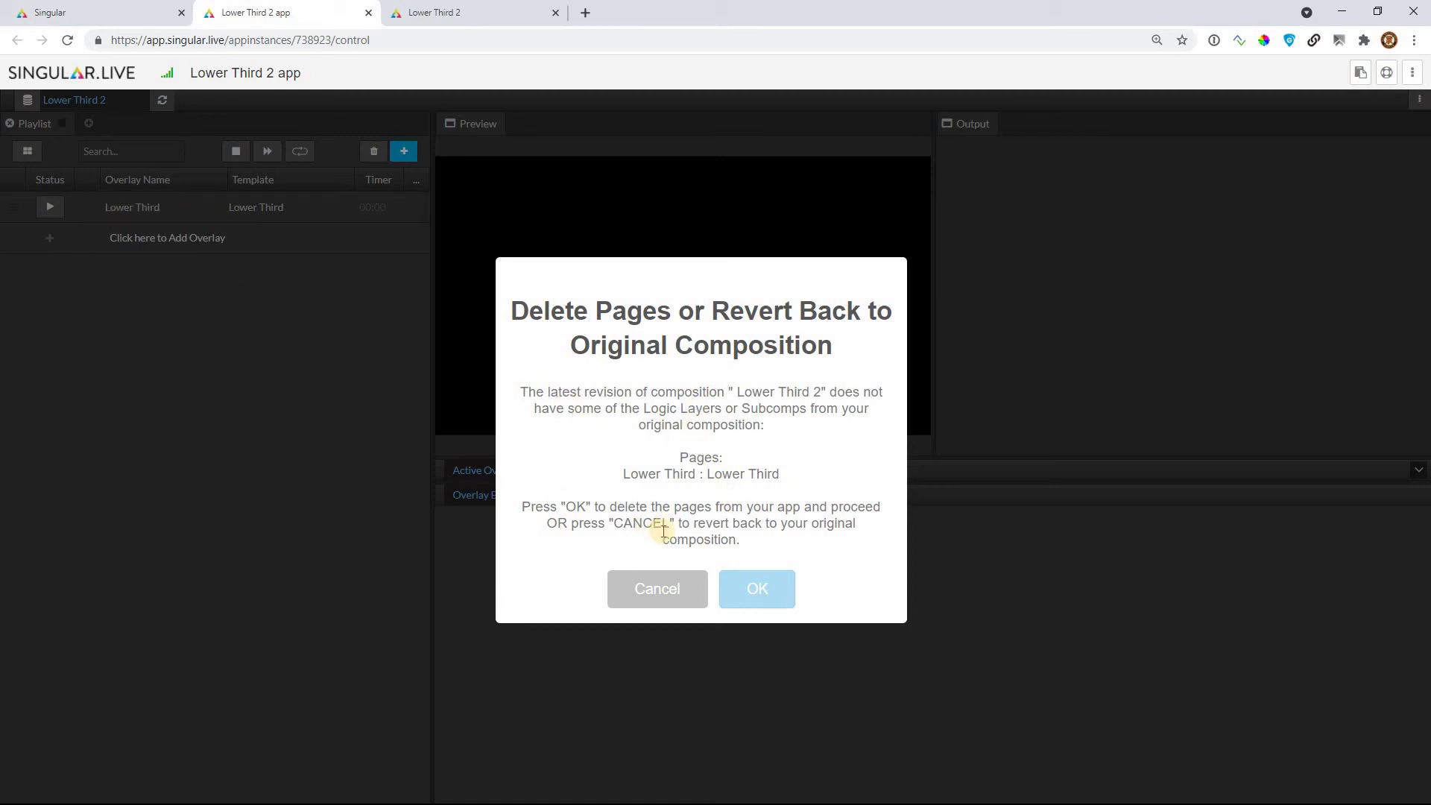
pyautogui.click(764, 596)
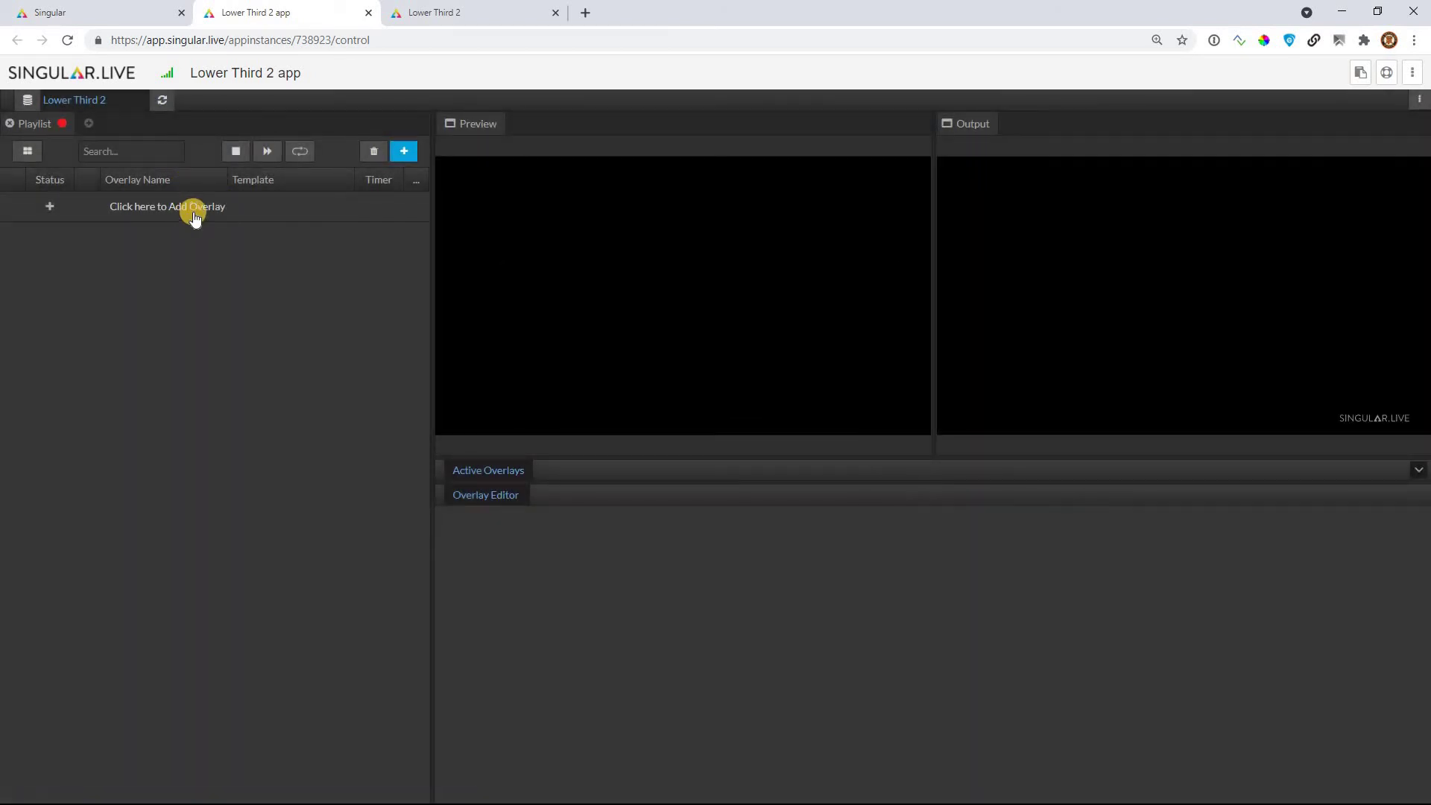
# - Add Lower Third 1 to the playlist and take its overlay to air
pyautogui.click(404, 151)
pyautogui.click(296, 235)
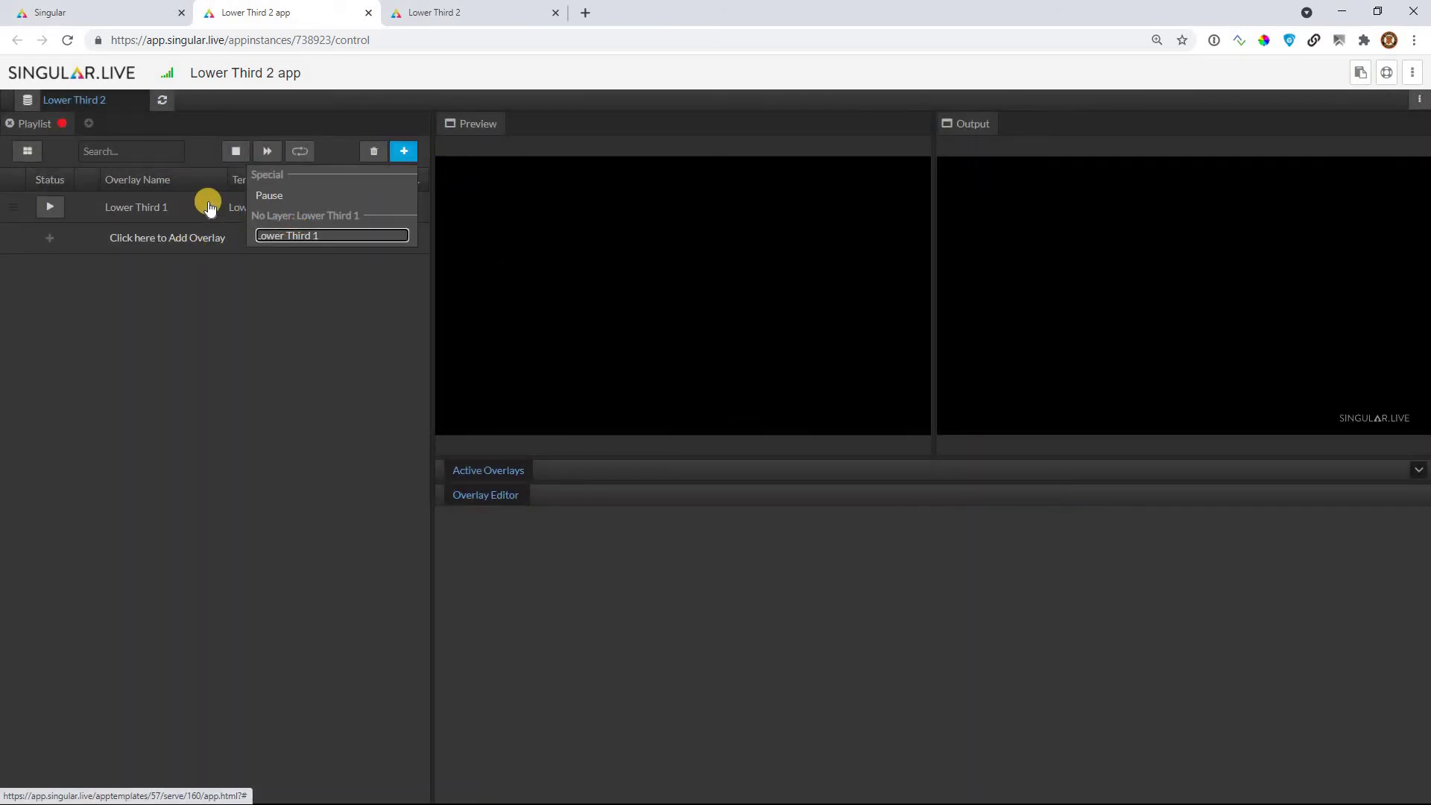
pyautogui.click(244, 212)
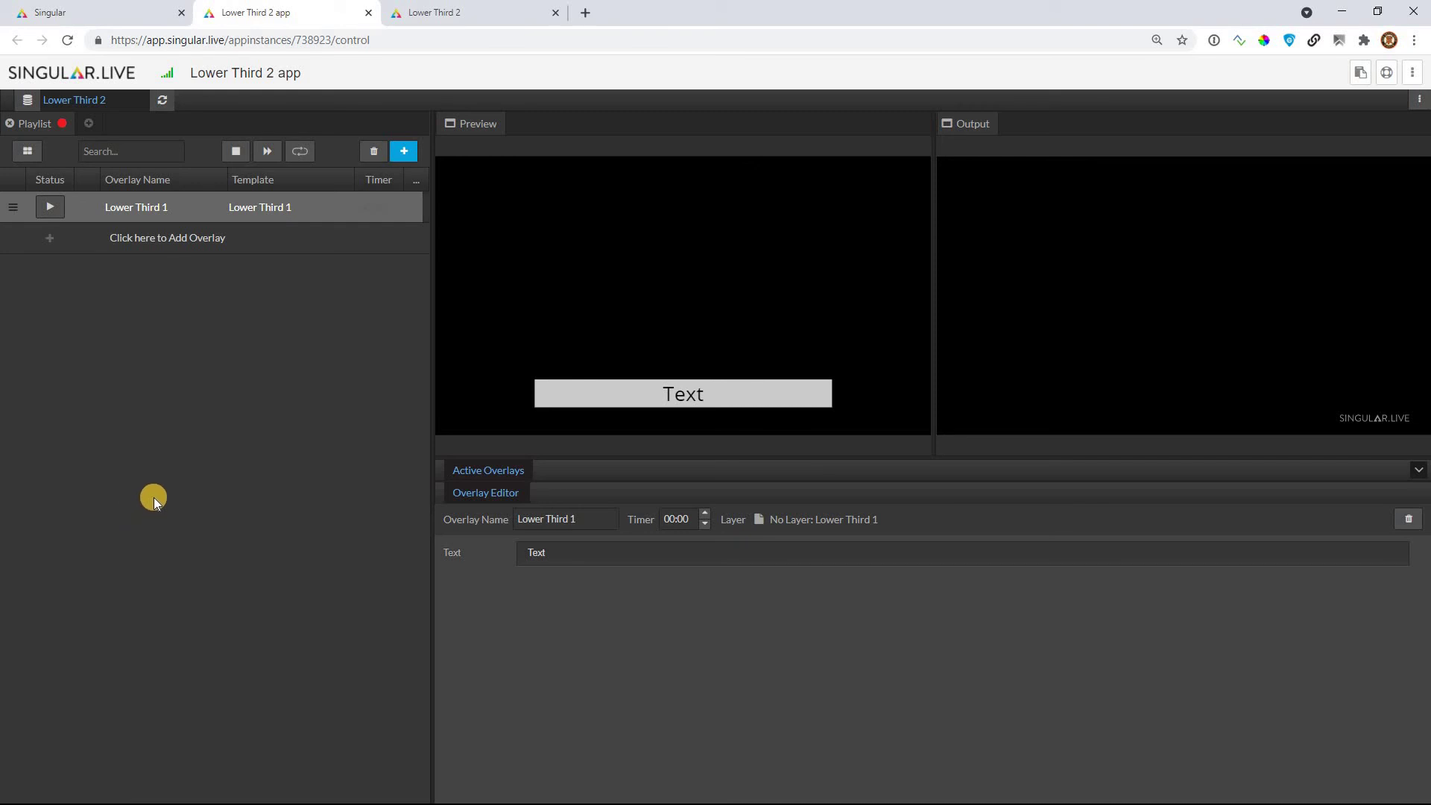
pyautogui.click(48, 209)
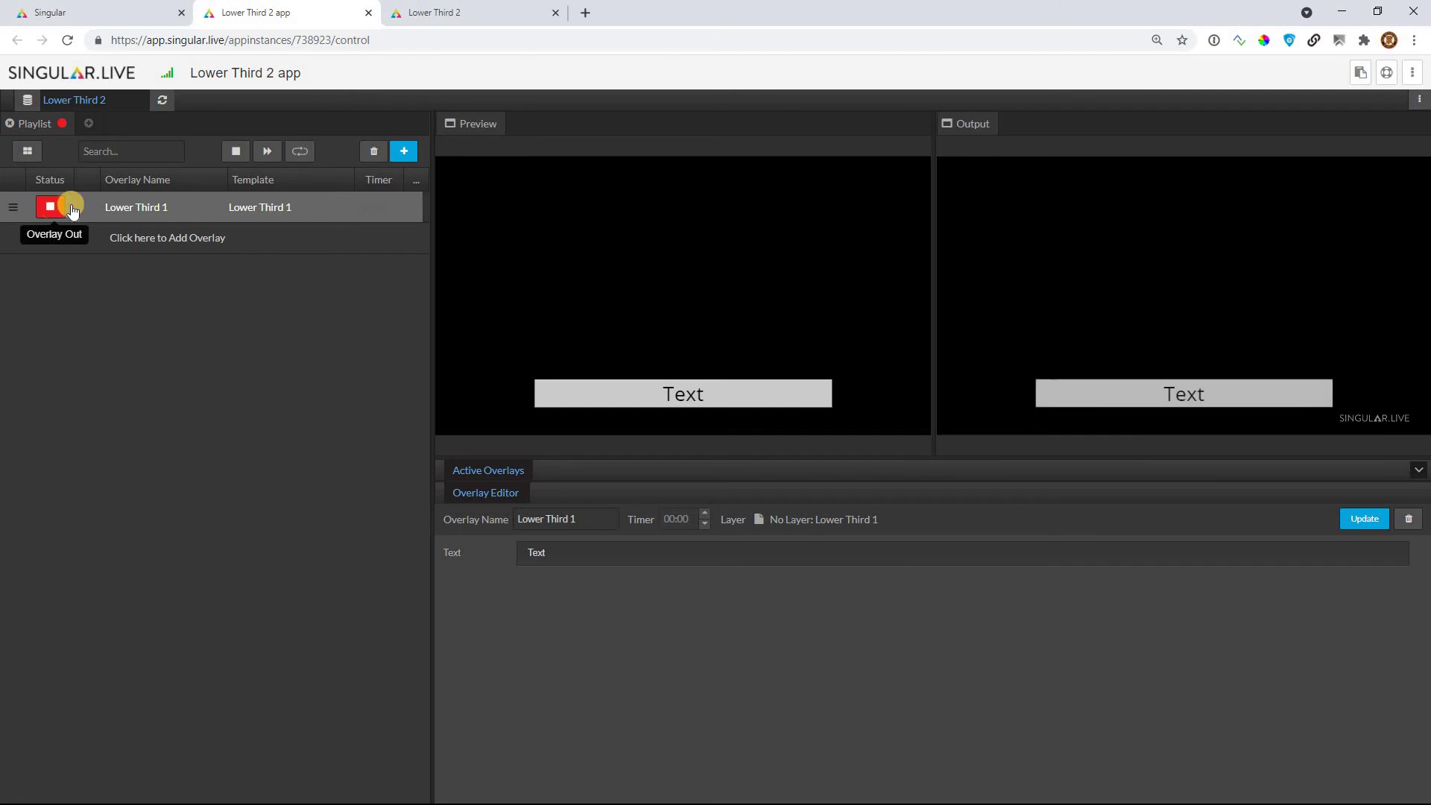
pyautogui.click(447, 12)
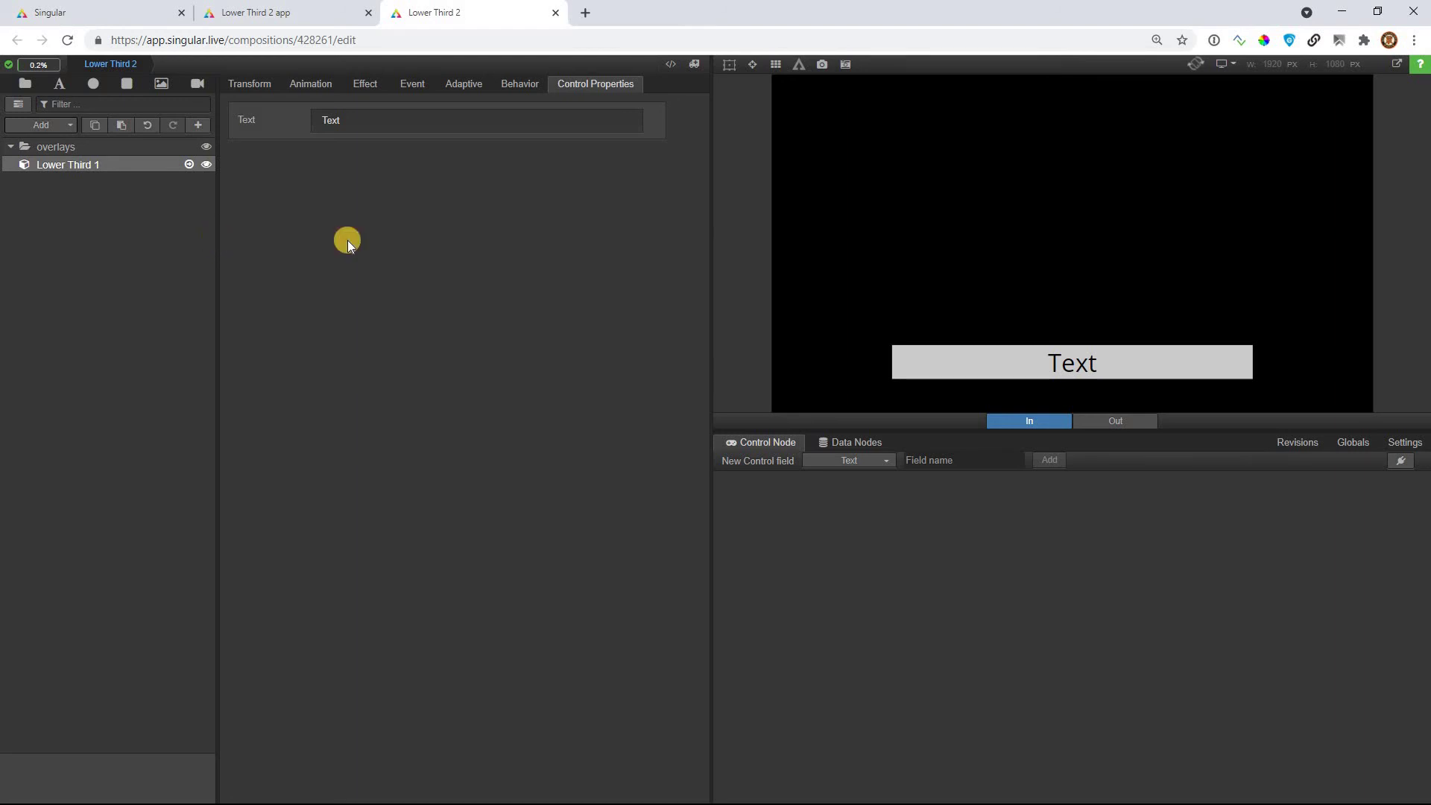
# - Create revision 1 of Lower Third 2 described as 'Simple L3 V 1'
pyautogui.click(1285, 447)
pyautogui.click(849, 477)
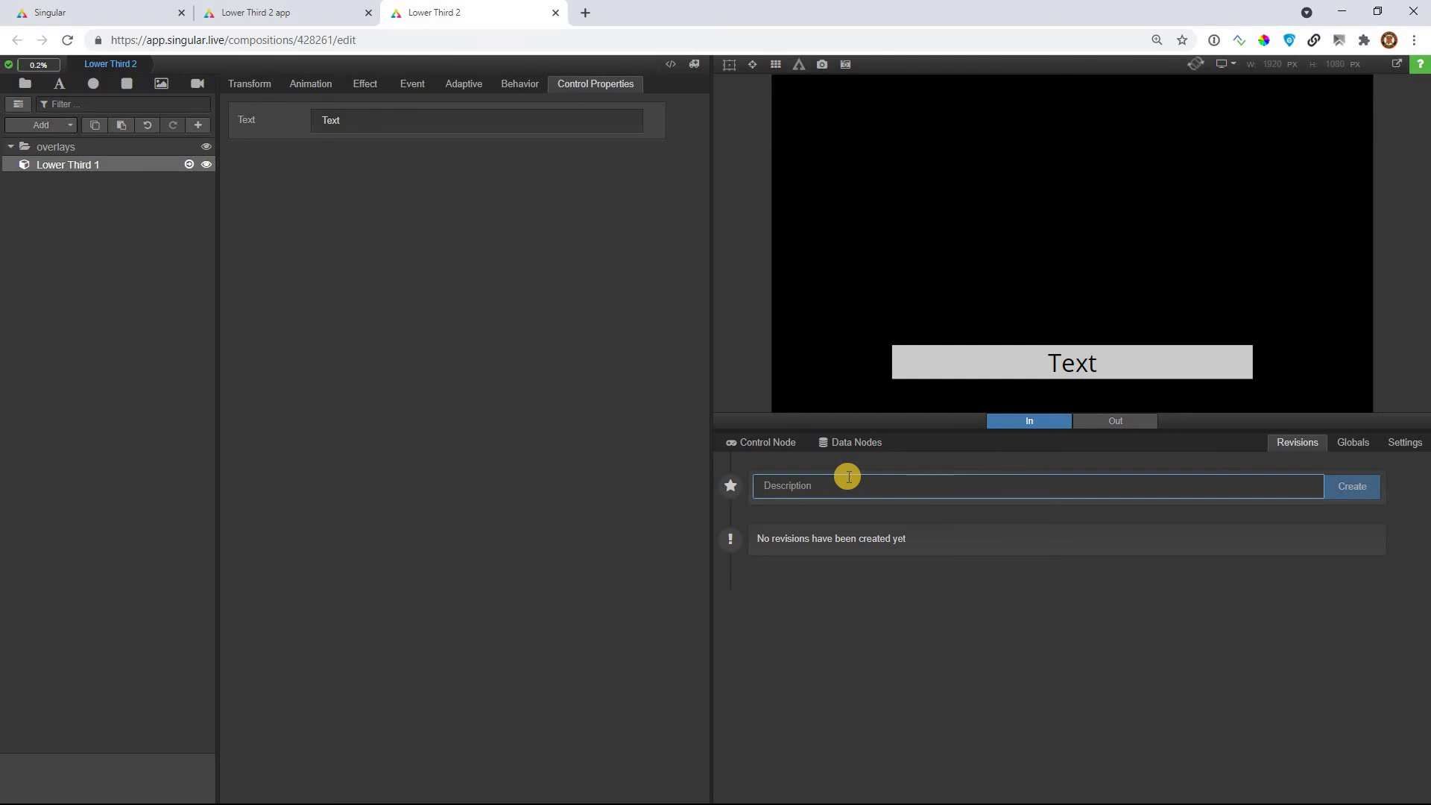
pyautogui.write('Simple')
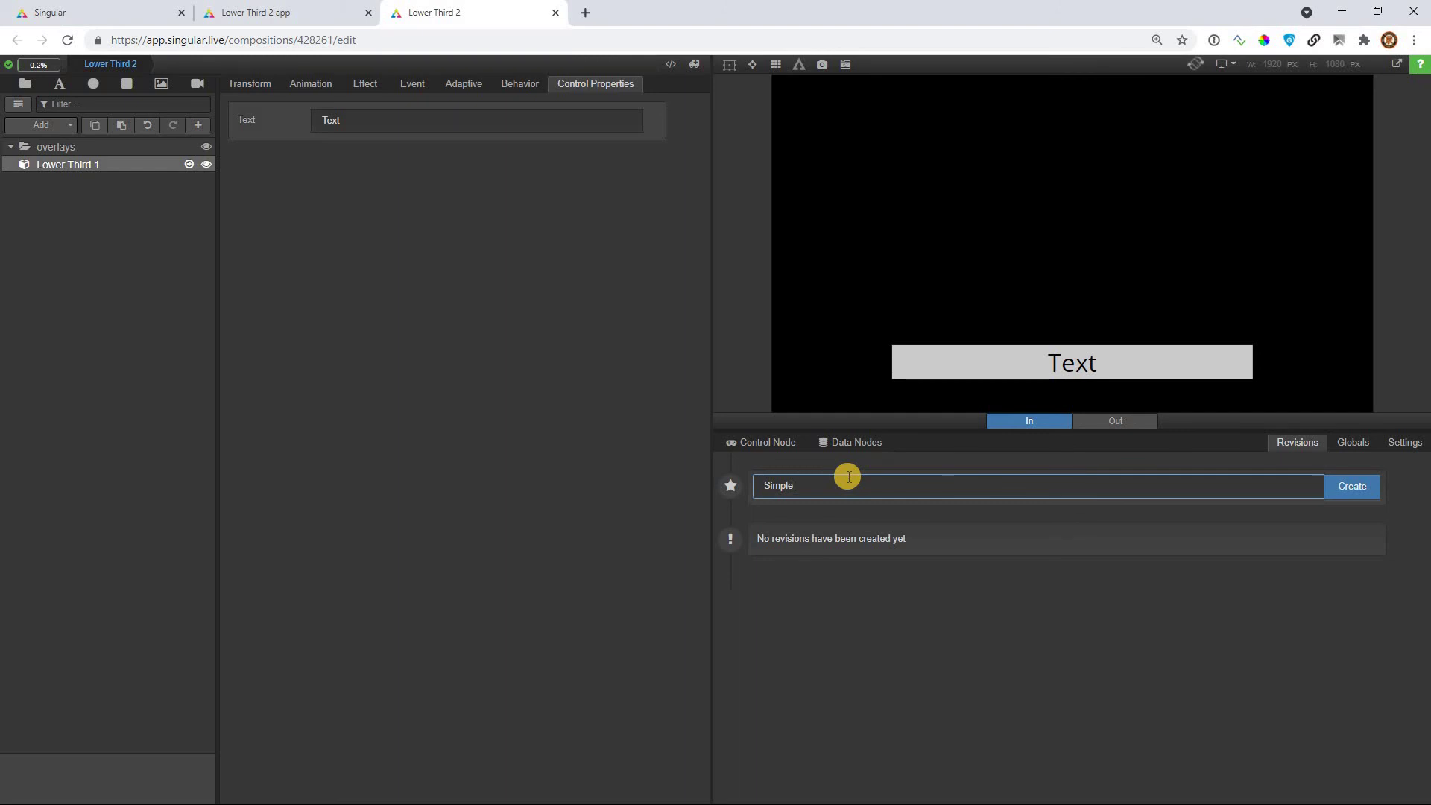
pyautogui.write(' L3 V 1')
pyautogui.press('Return')
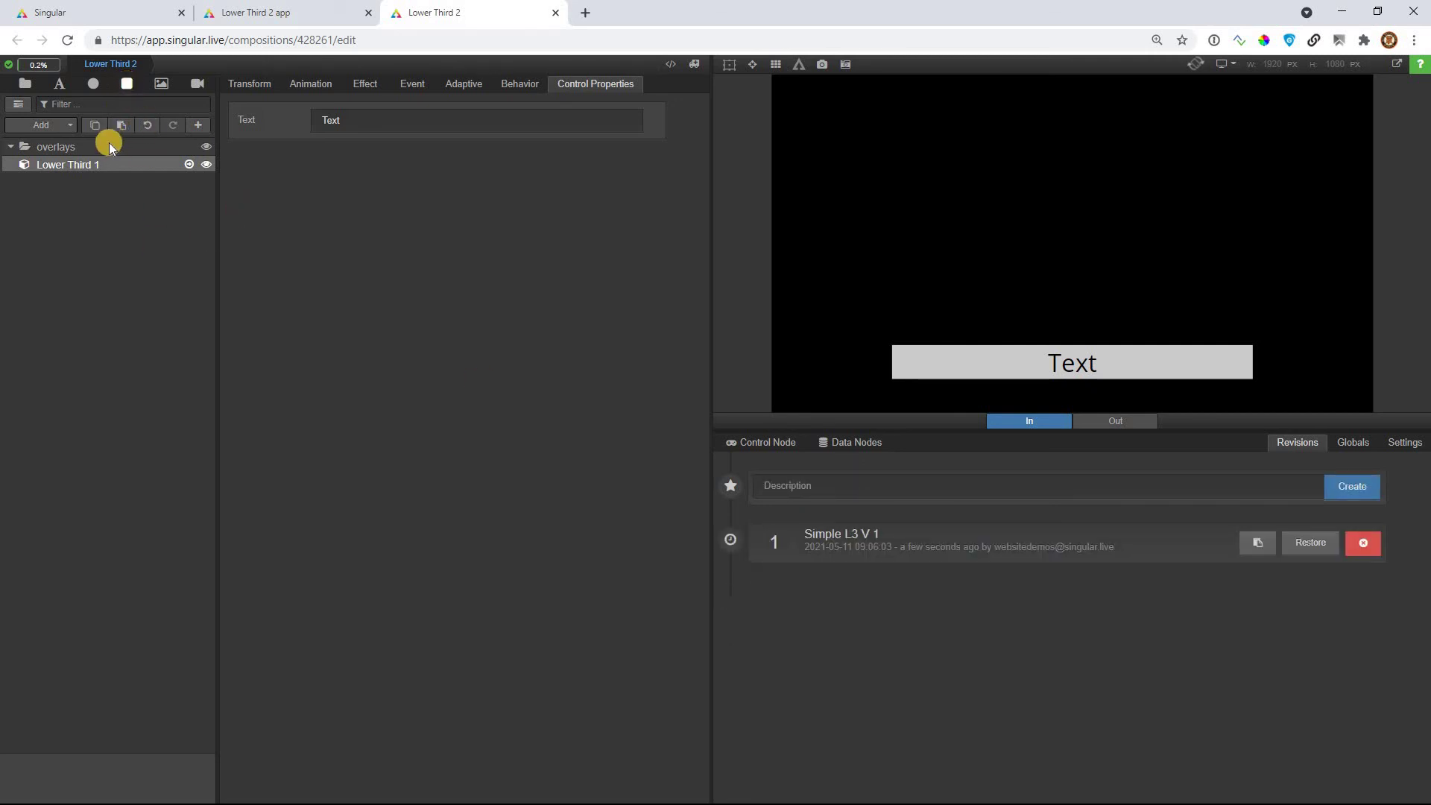
# - Add a new sub-composition under the overlays folder and name it 'Fullscreen'
pyautogui.click(78, 136)
pyautogui.click(67, 125)
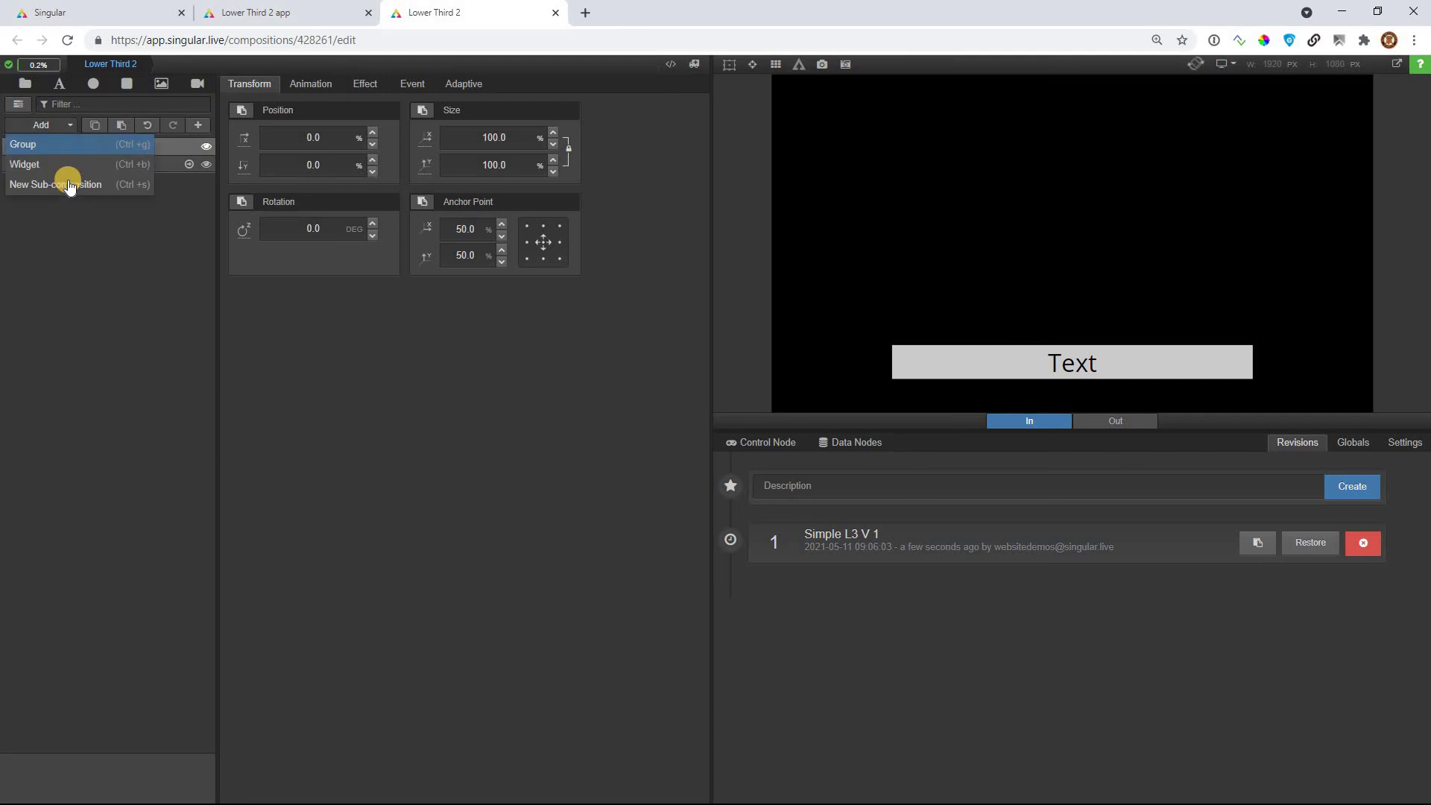
pyautogui.click(82, 184)
pyautogui.doubleClick(102, 163)
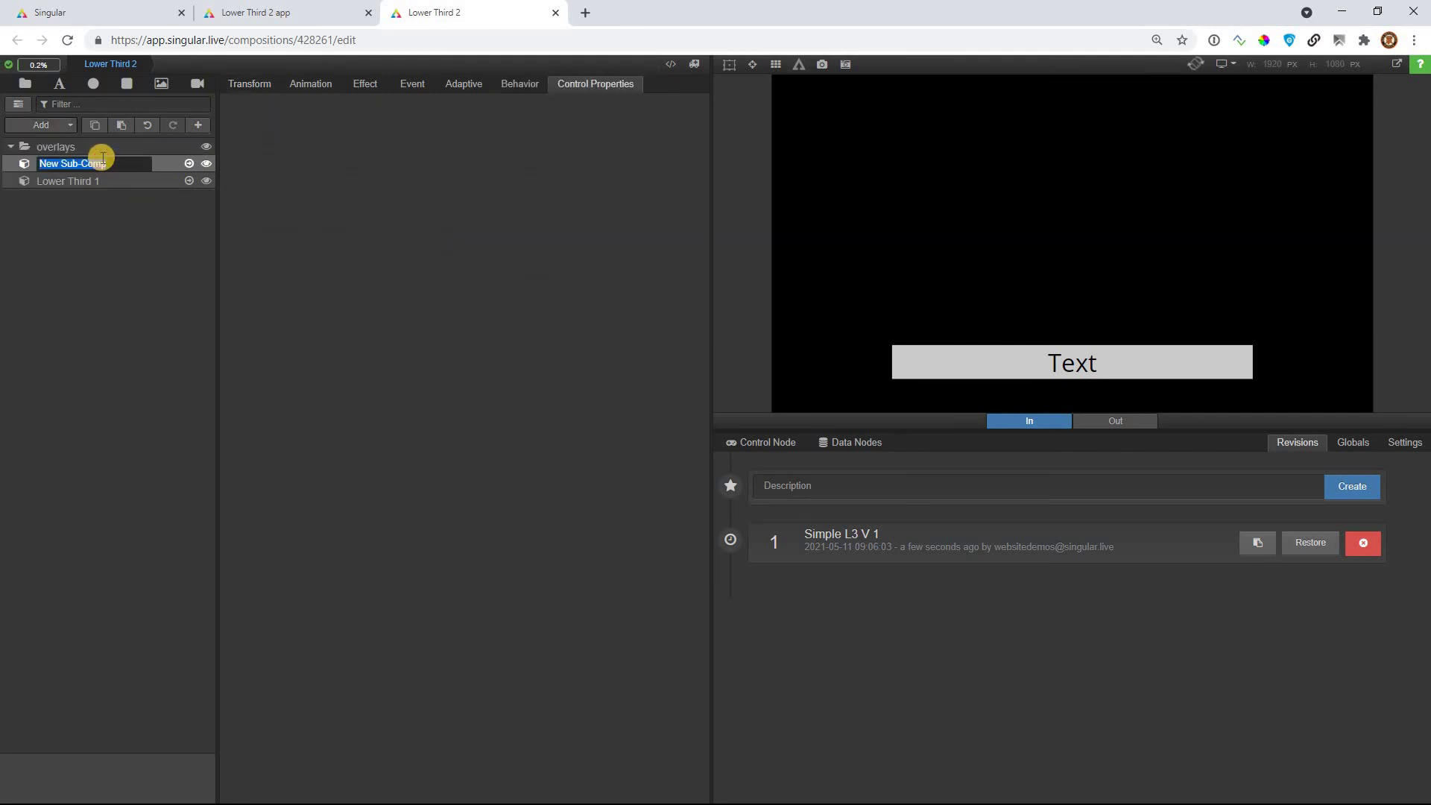
pyautogui.write('Fullscreen')
pyautogui.press('Return')
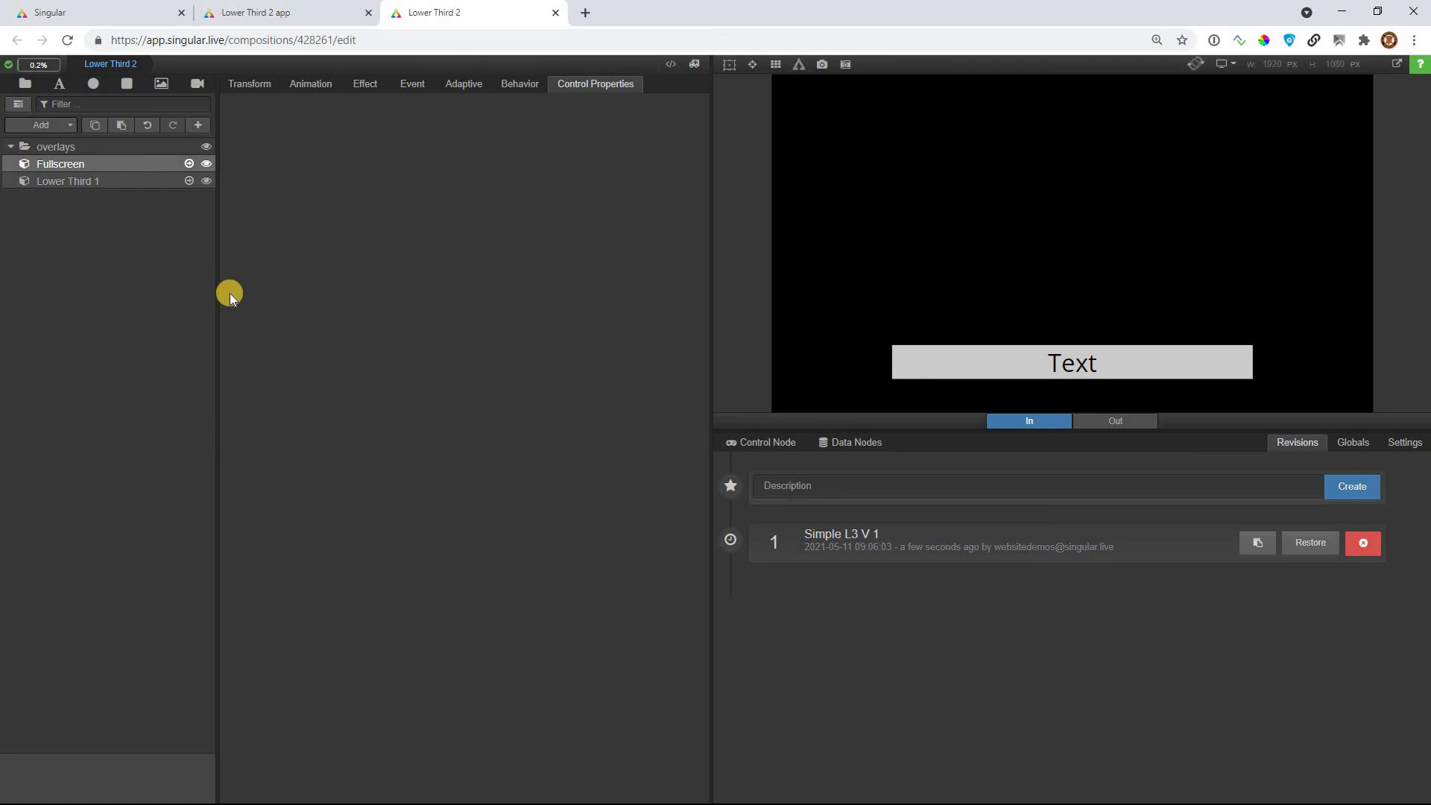
# - Refresh the Lower Third 2 control app with the updated composition
pyautogui.click(320, 18)
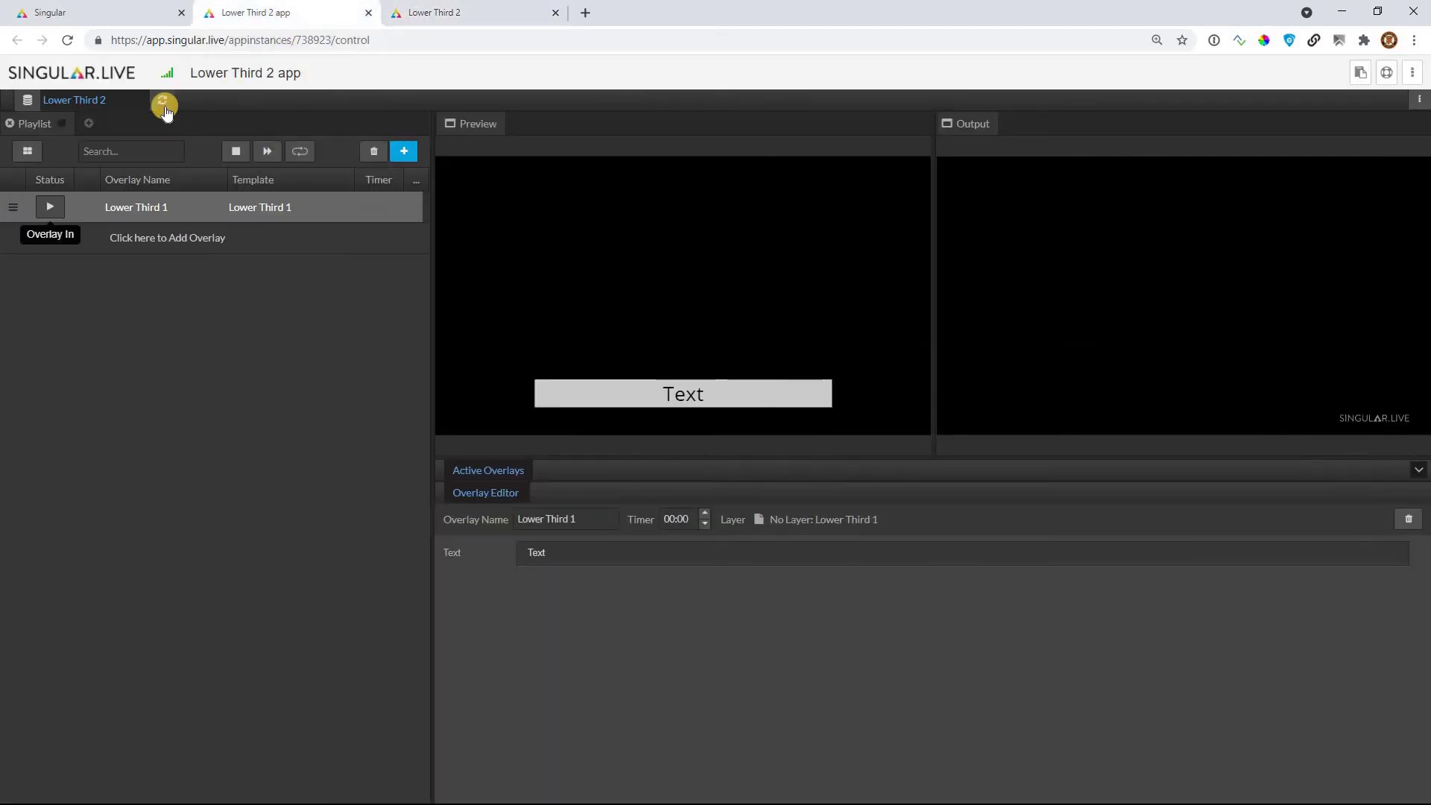
pyautogui.click(164, 108)
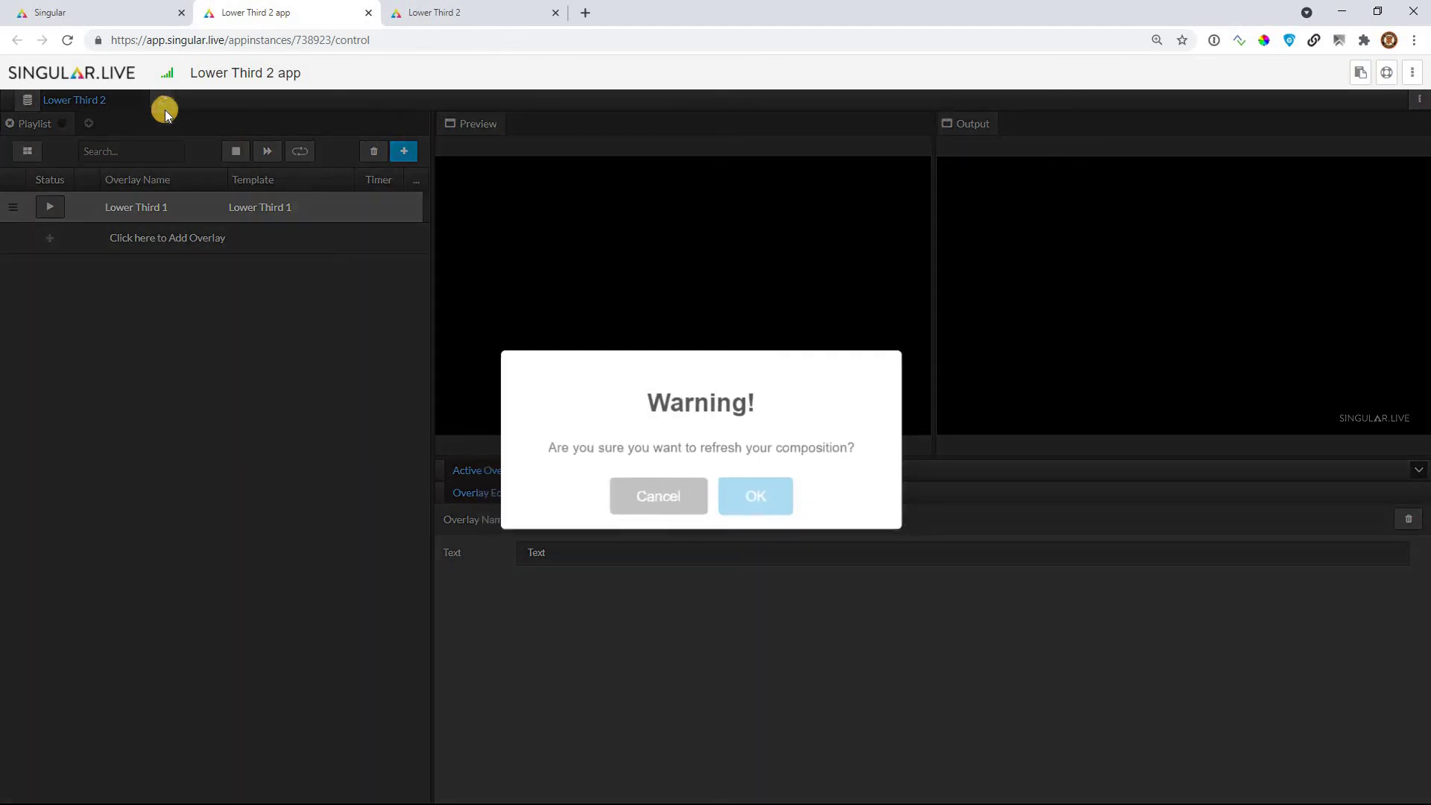
pyautogui.click(762, 496)
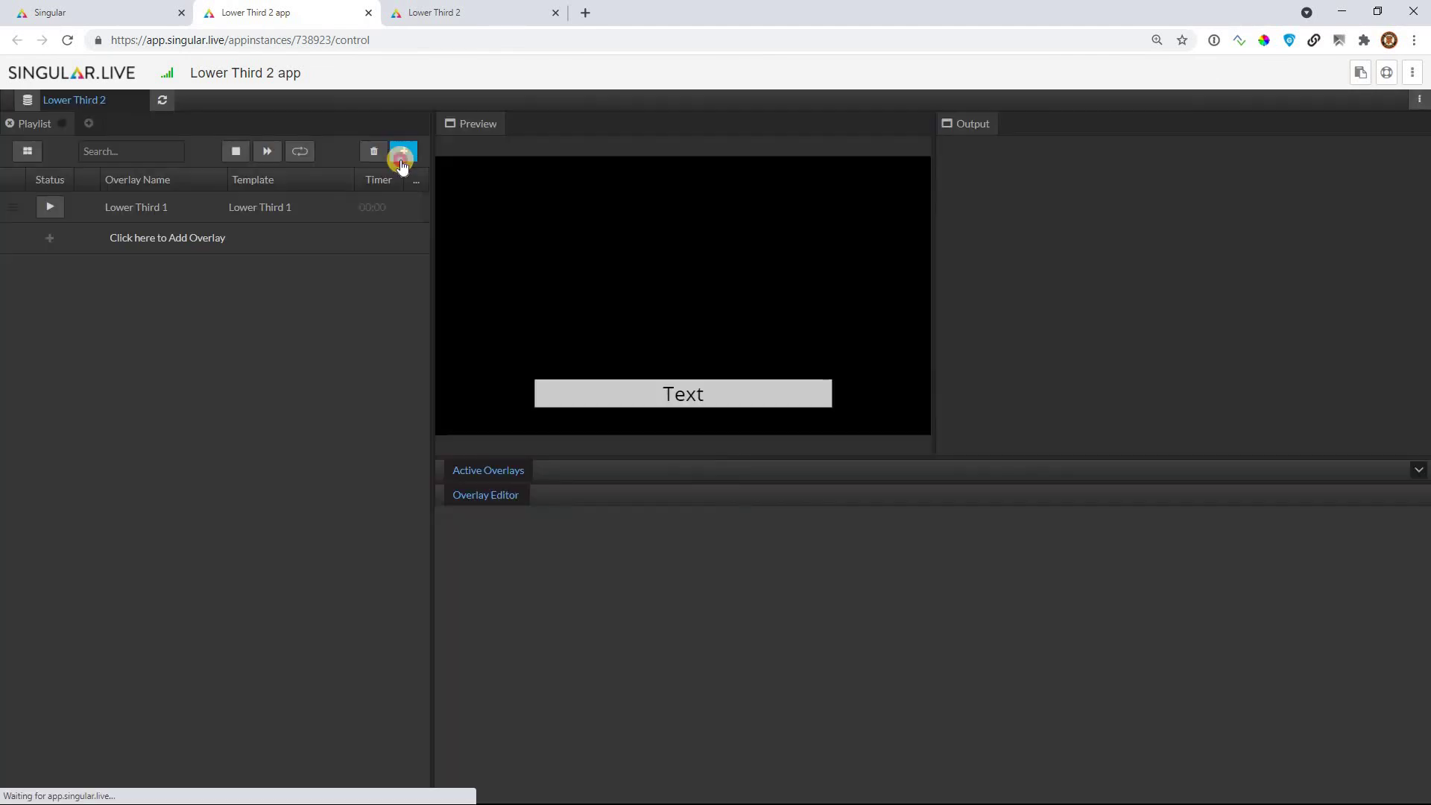
# - Add the Fullscreen overlay to the playlist and take it to air
pyautogui.click(403, 151)
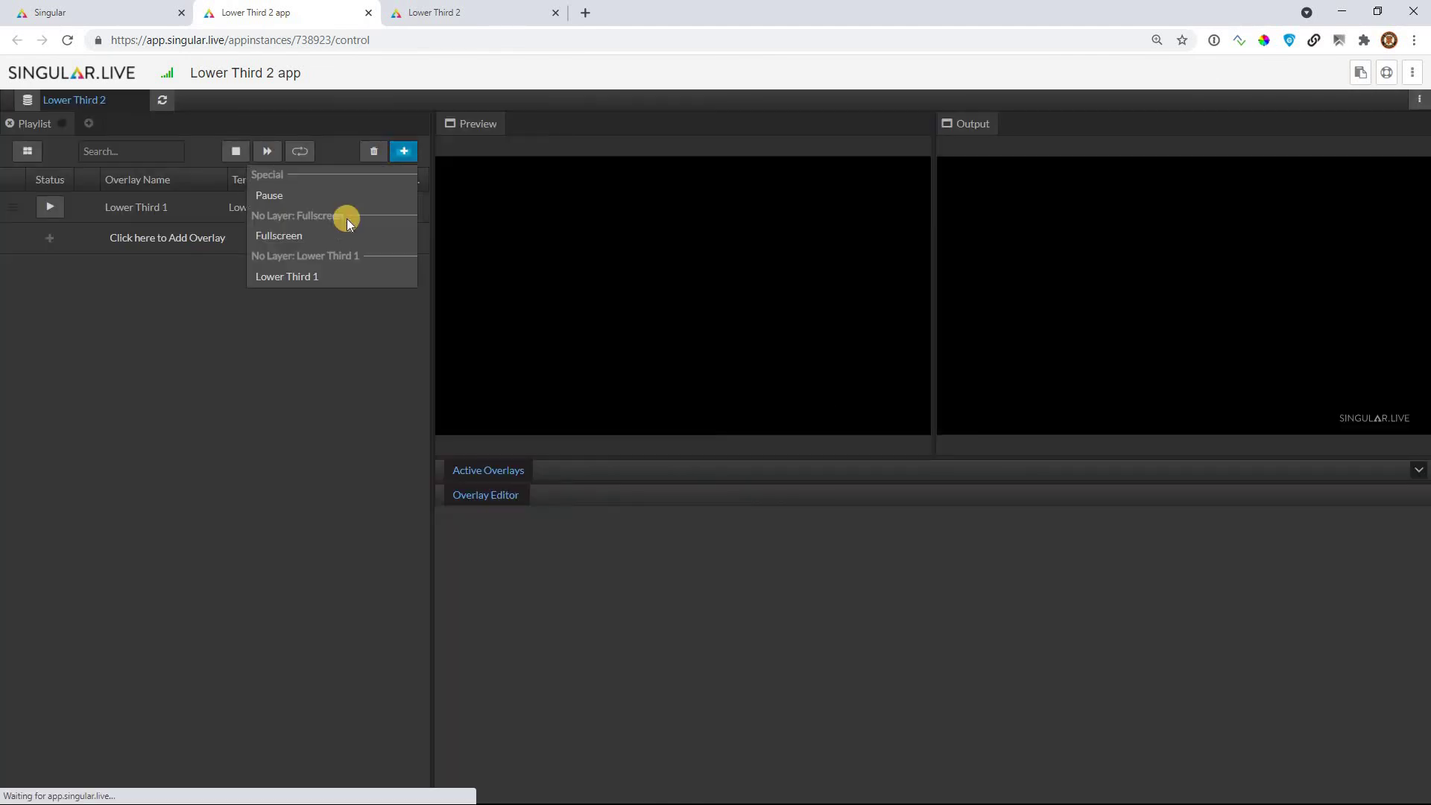
pyautogui.press('Return')
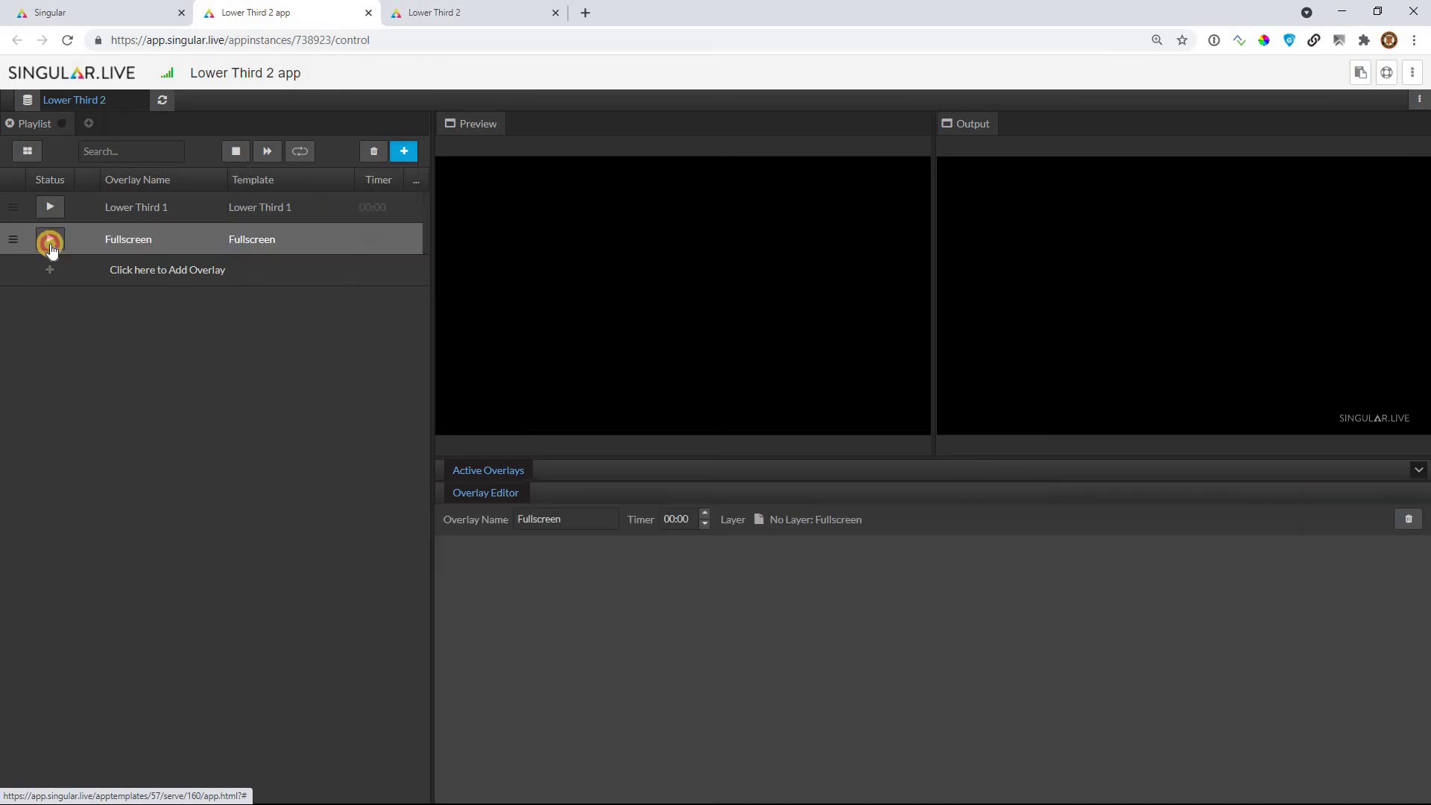
pyautogui.click(50, 239)
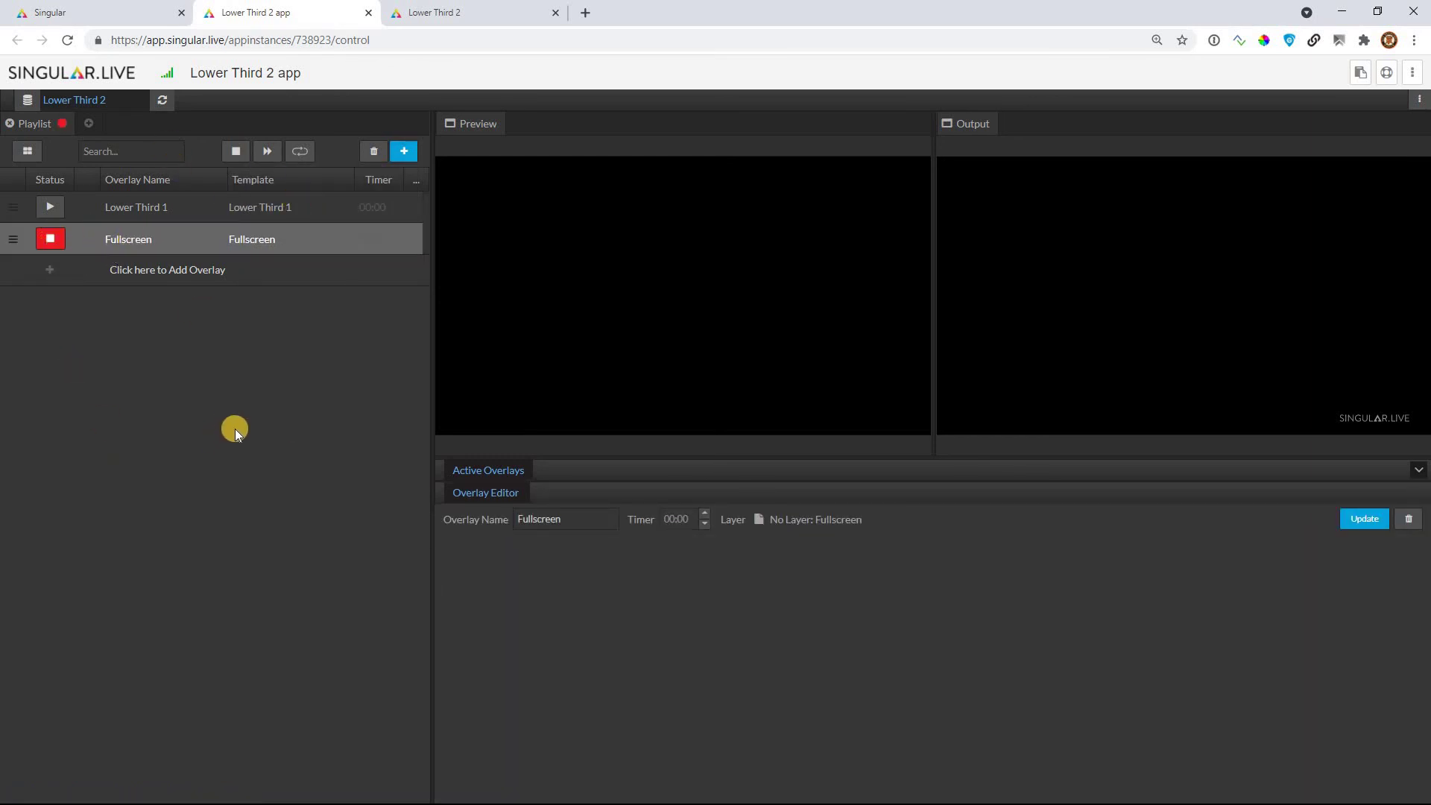
# - Restore the 'Simple L3 V 1' revision, which removes Fullscreen from Lower Third 2
pyautogui.click(461, 14)
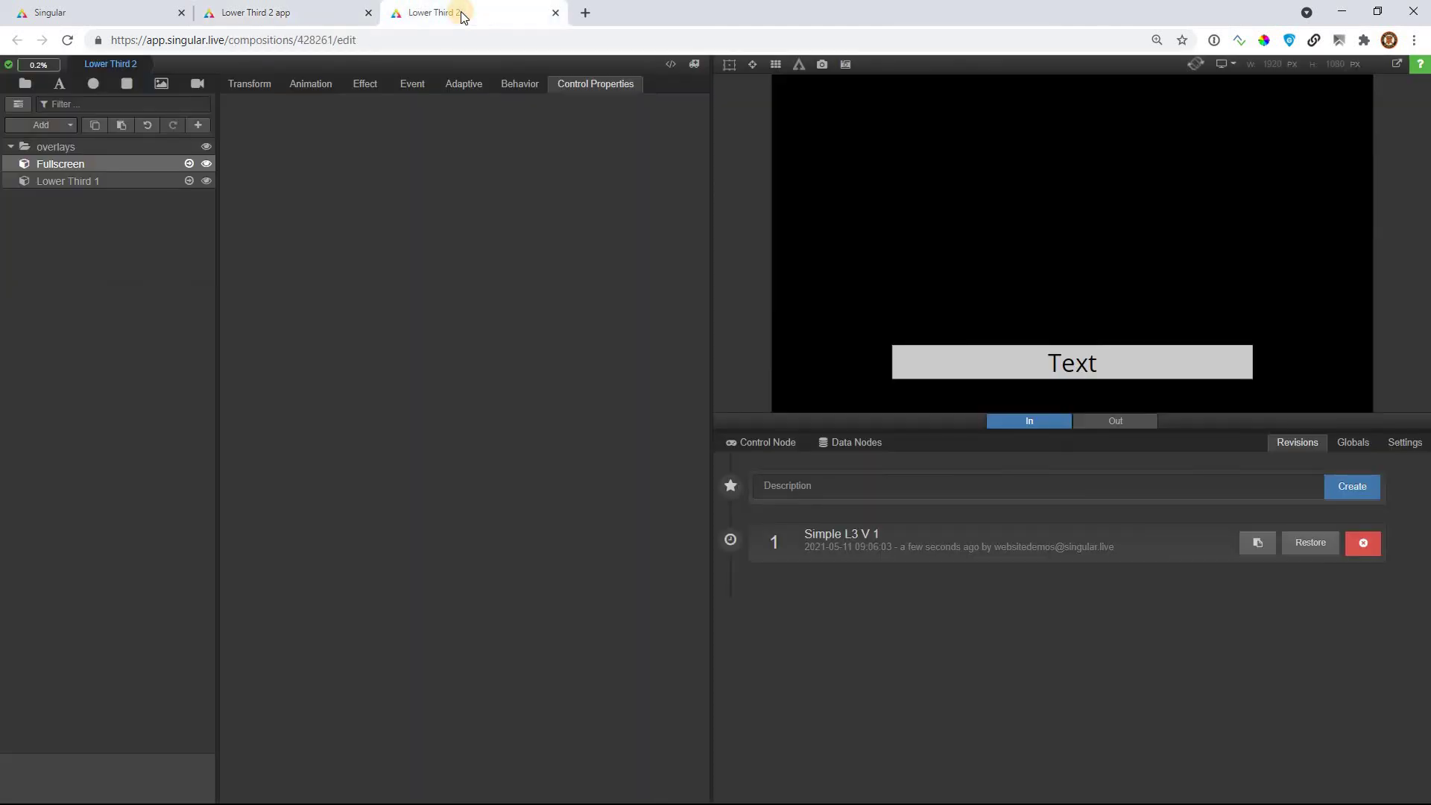
pyautogui.click(1310, 544)
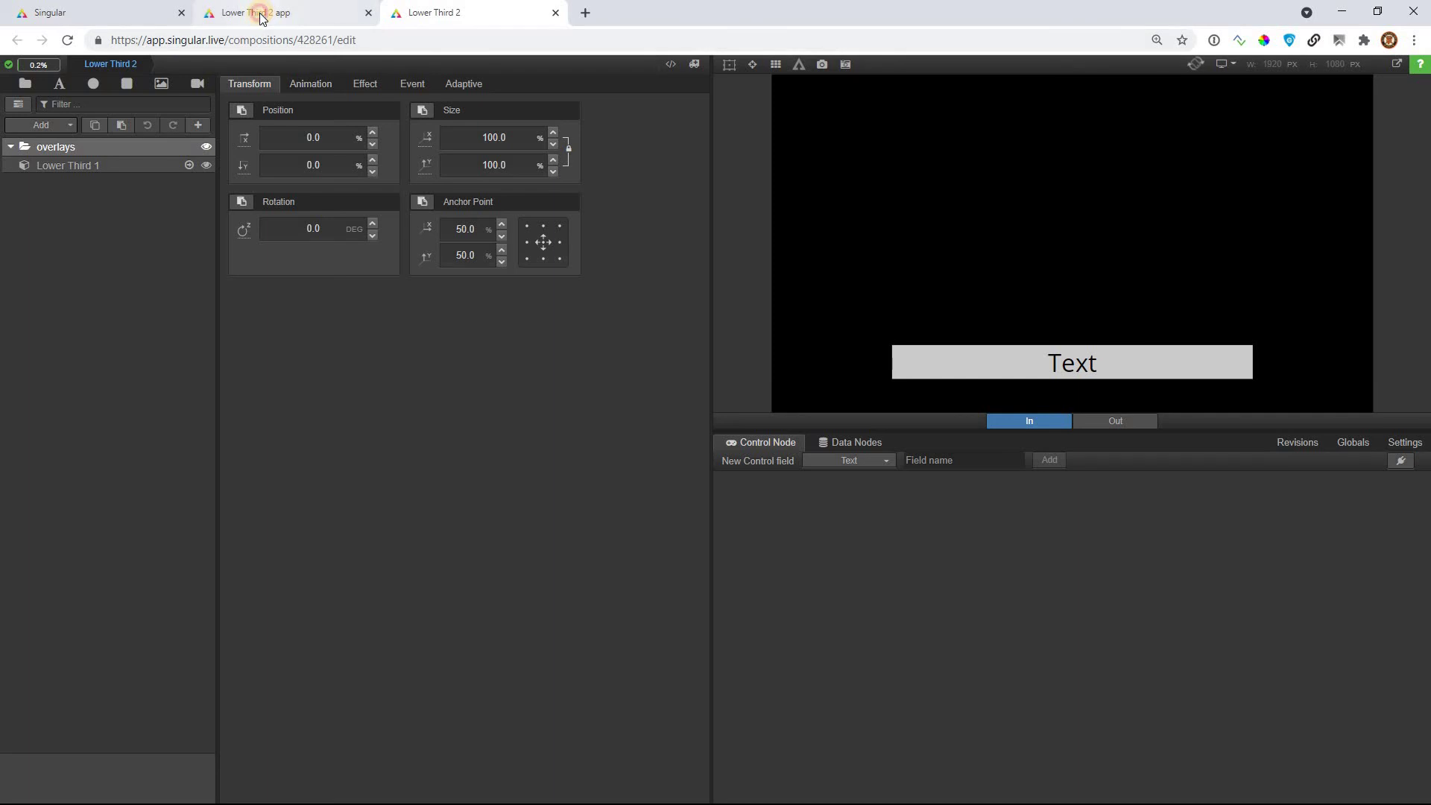
pyautogui.click(257, 13)
# - Refresh the Lower Third 2 app and accept deleting the Fullscreen page, leaving only Lower Third 1
pyautogui.click(163, 100)
pyautogui.click(754, 495)
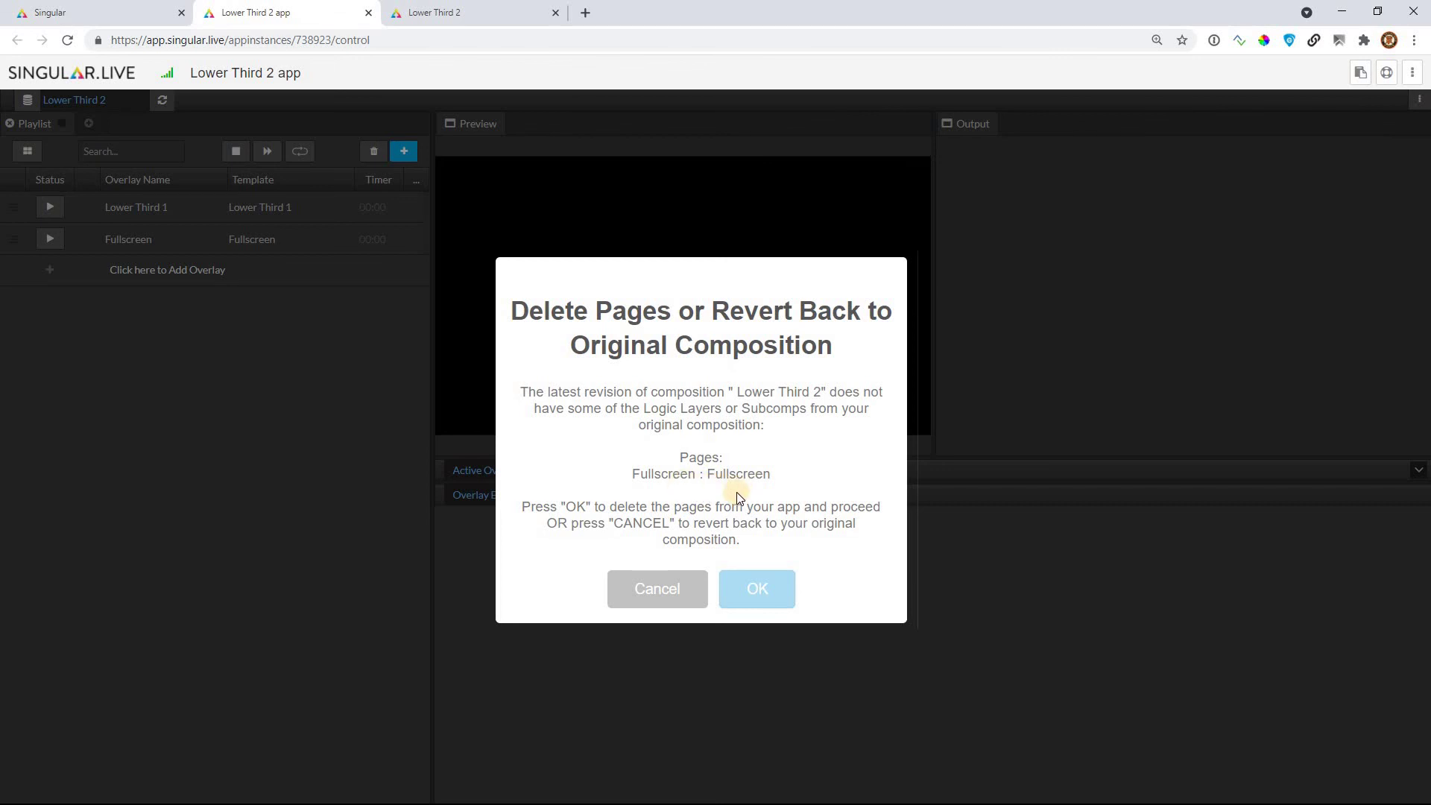
pyautogui.click(753, 590)
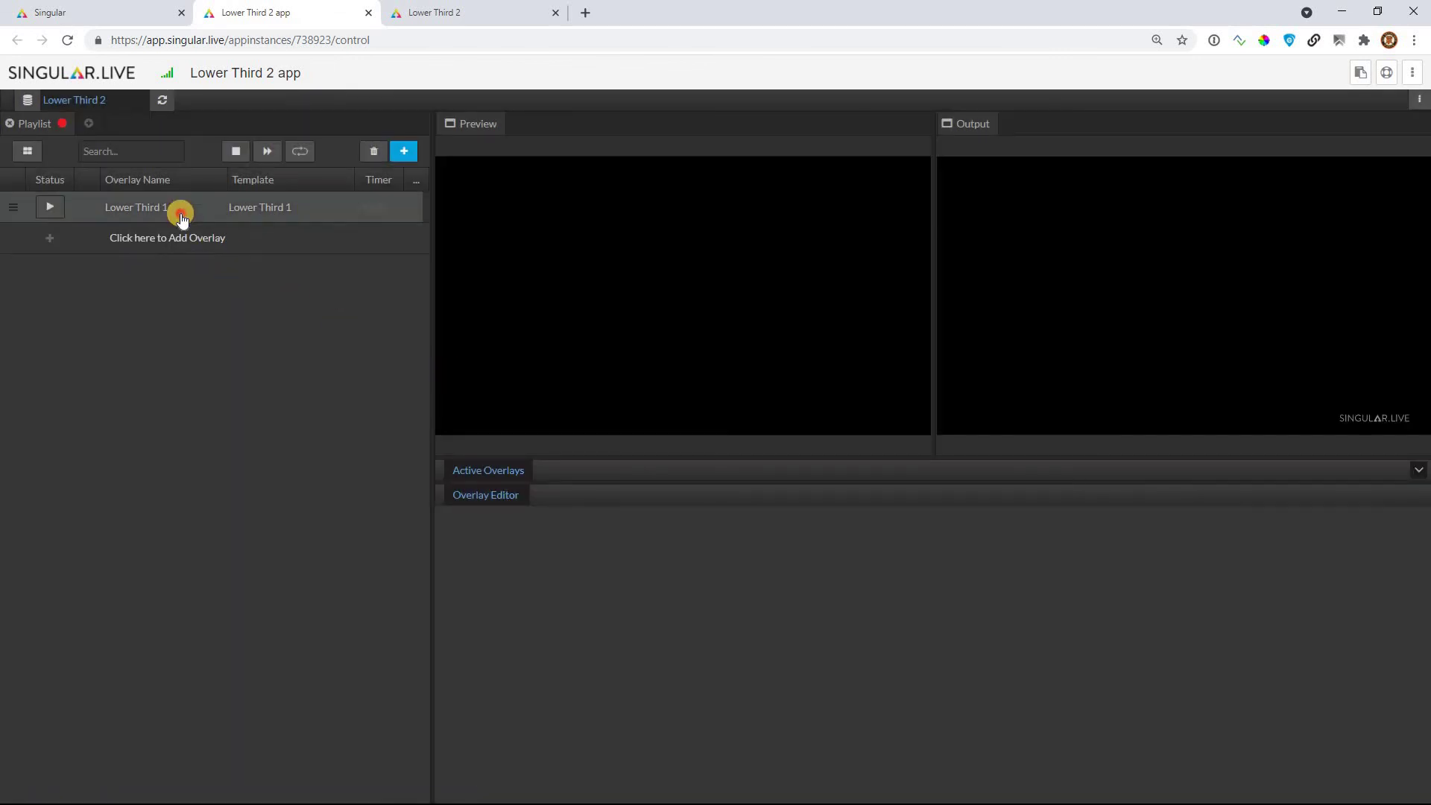
pyautogui.click(182, 211)
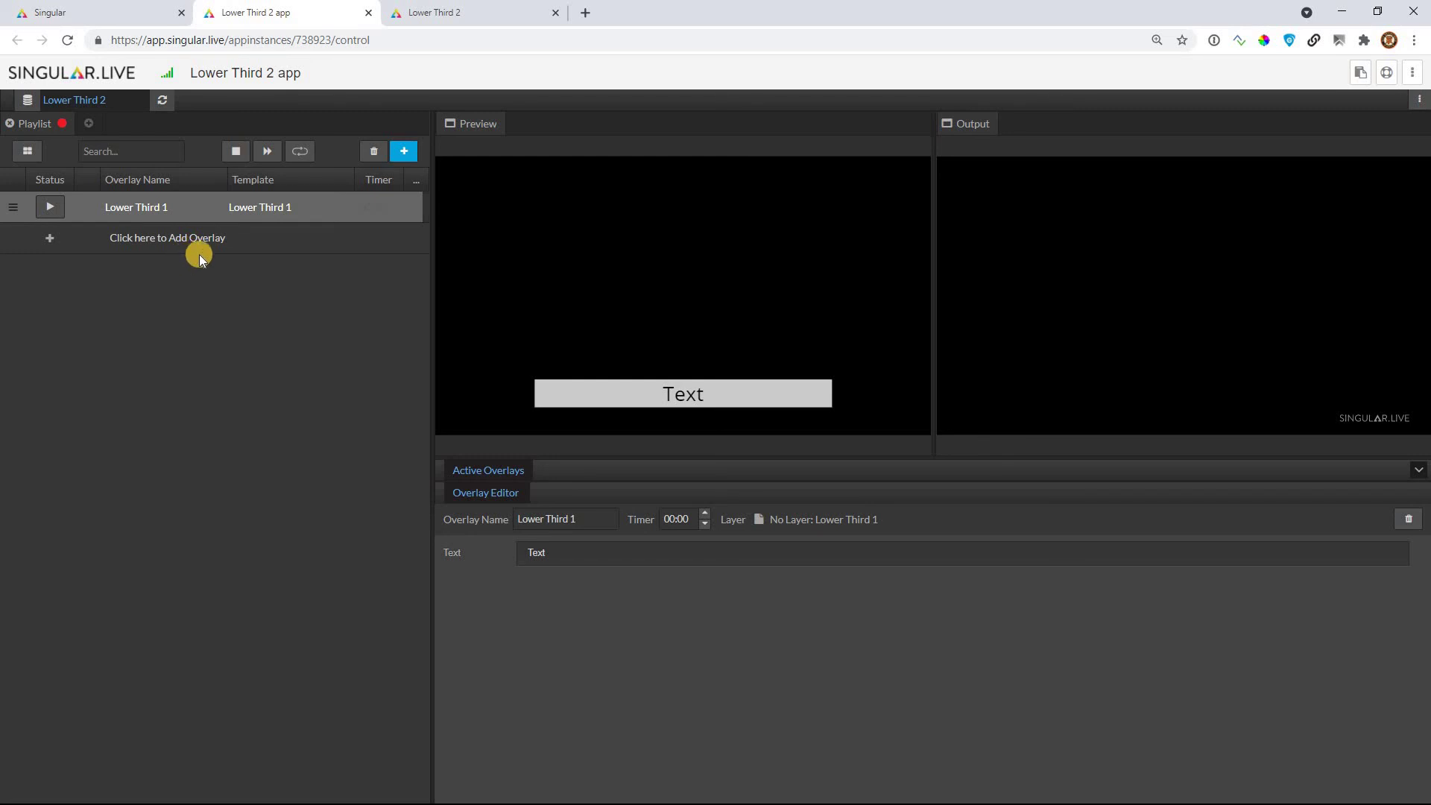
# - Bring OBS Studio forward and maximize it to show the webcam shot with its red lower third
pyautogui.hotkey('alt', 'Tab')
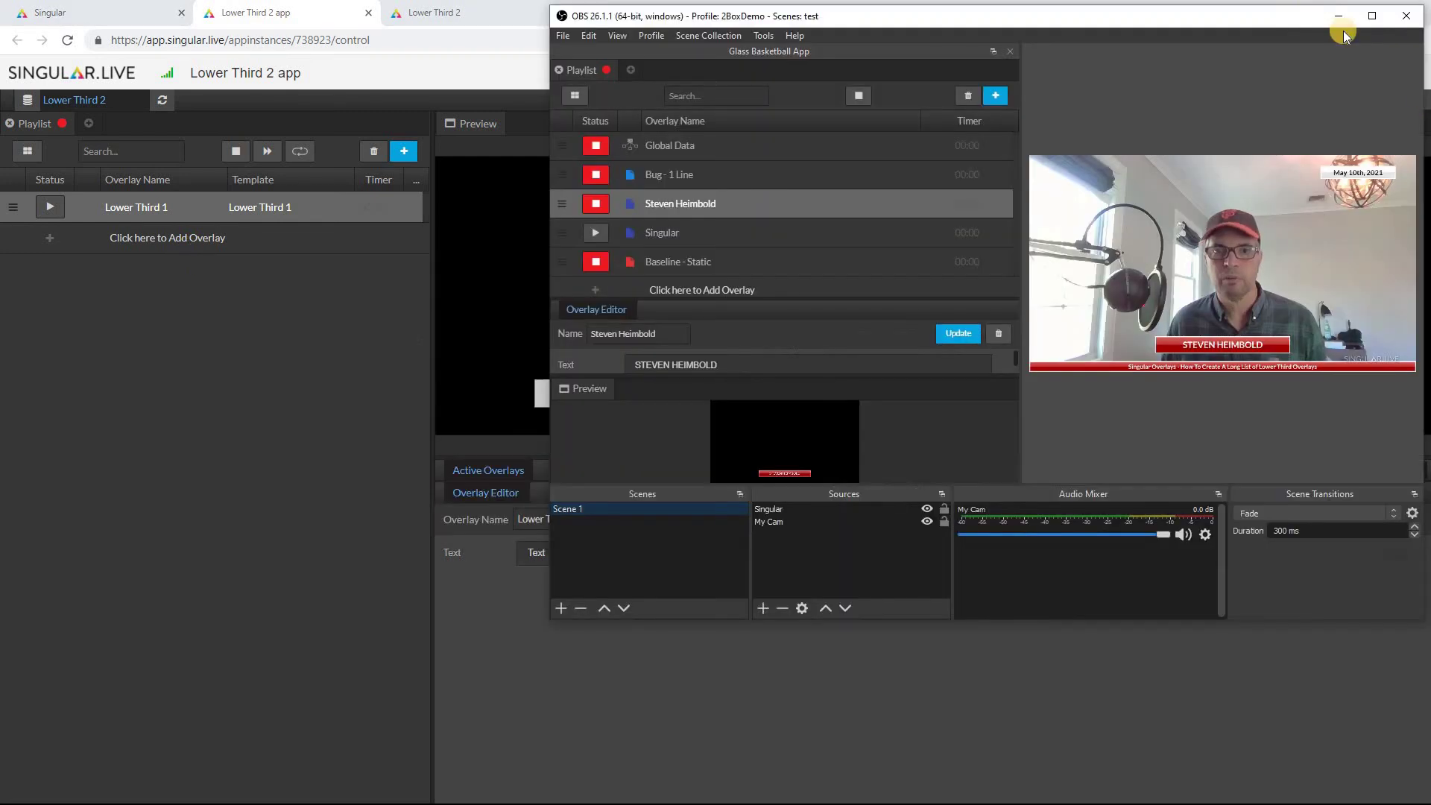
pyautogui.click(1373, 19)
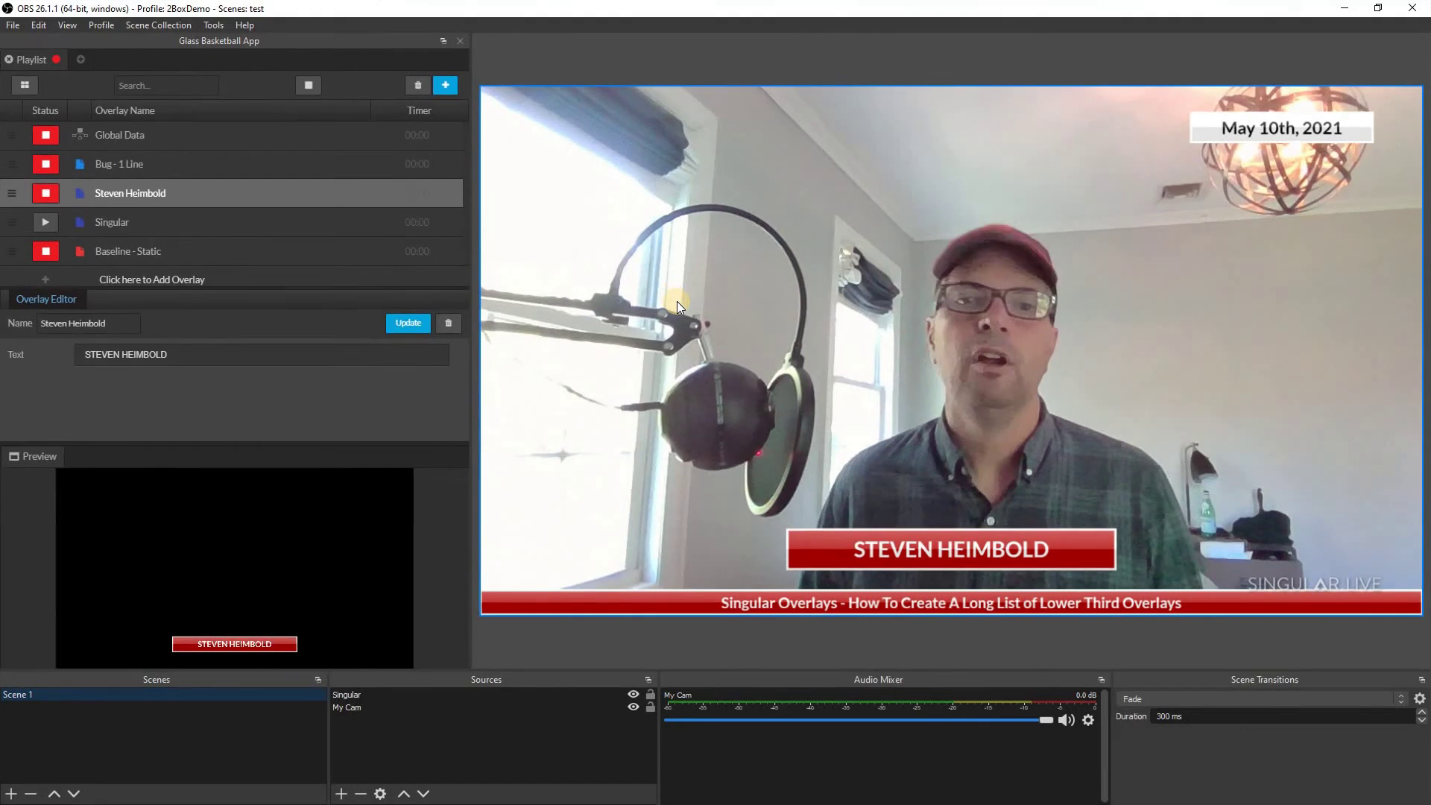